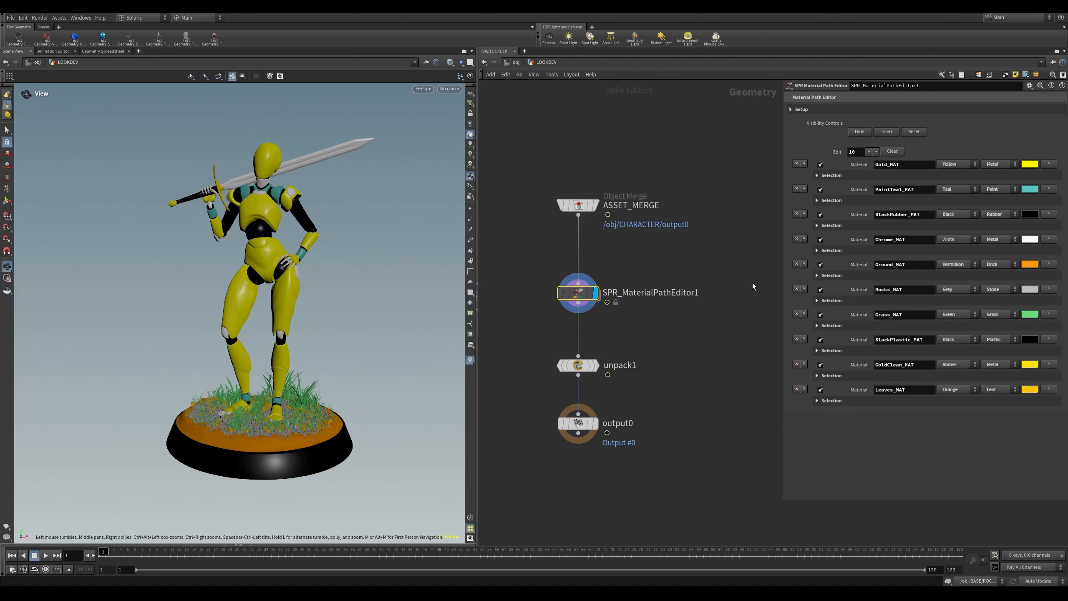
Step: Display the output of the ASSET_MERGE node to view the asset without assigned materials
middle_drag(719, 251, 720, 259)
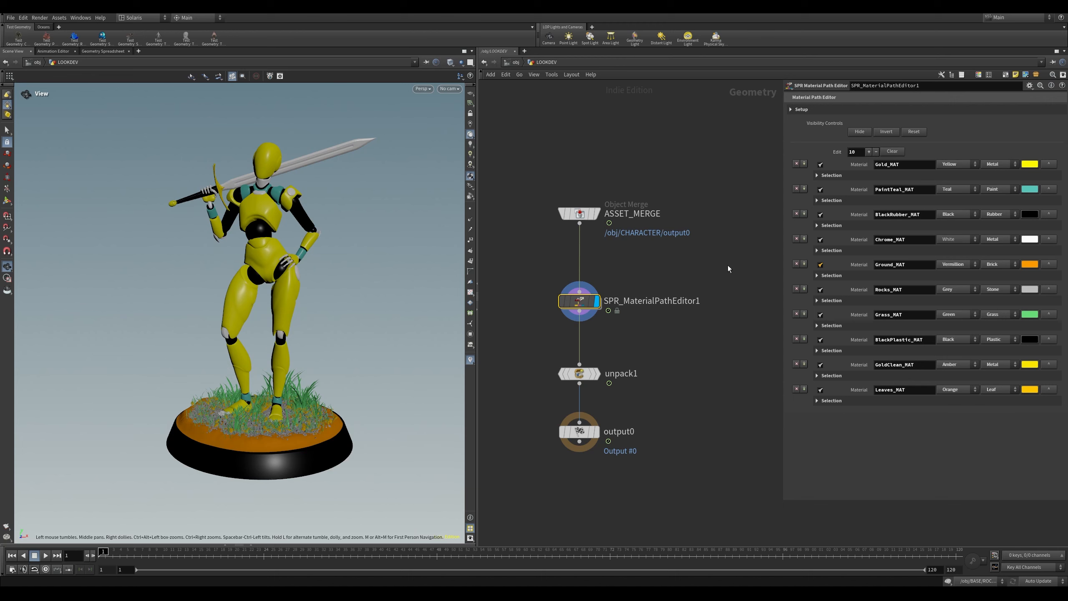
scroll(706, 278, up, 3)
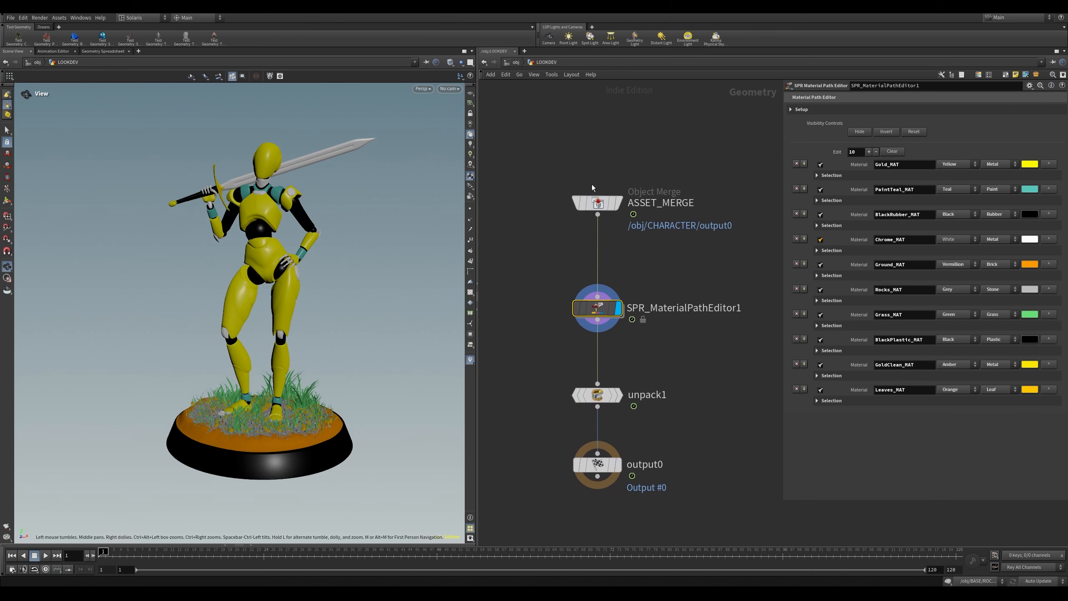
mouse_move(579, 209)
click(625, 175)
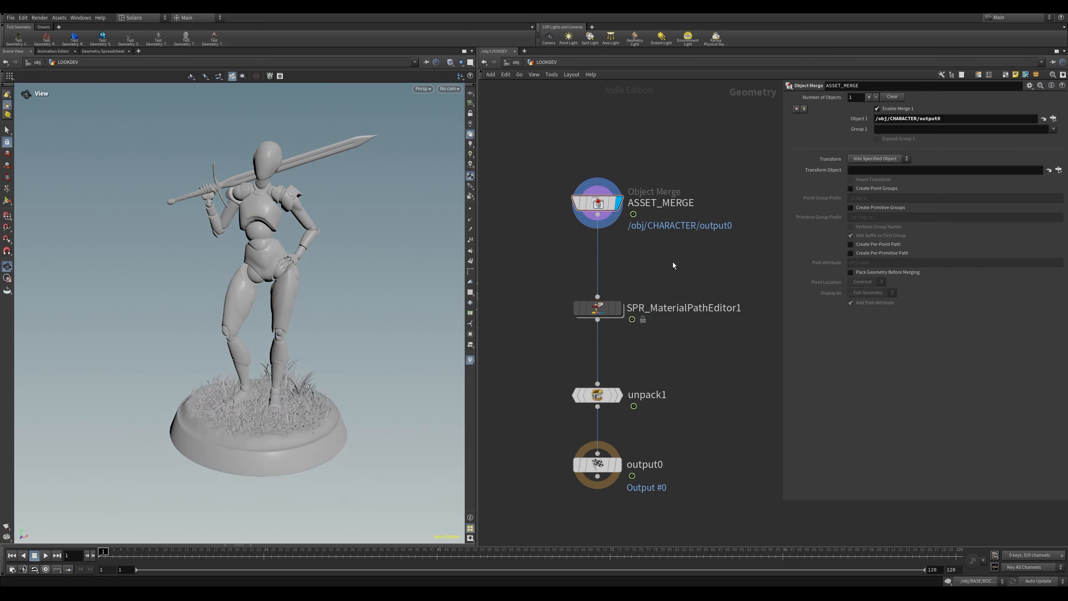
Step: Go up to the object level, display only the BASE geometry for inspection, and hide it again
key(u)
scroll(703, 290, up, 2)
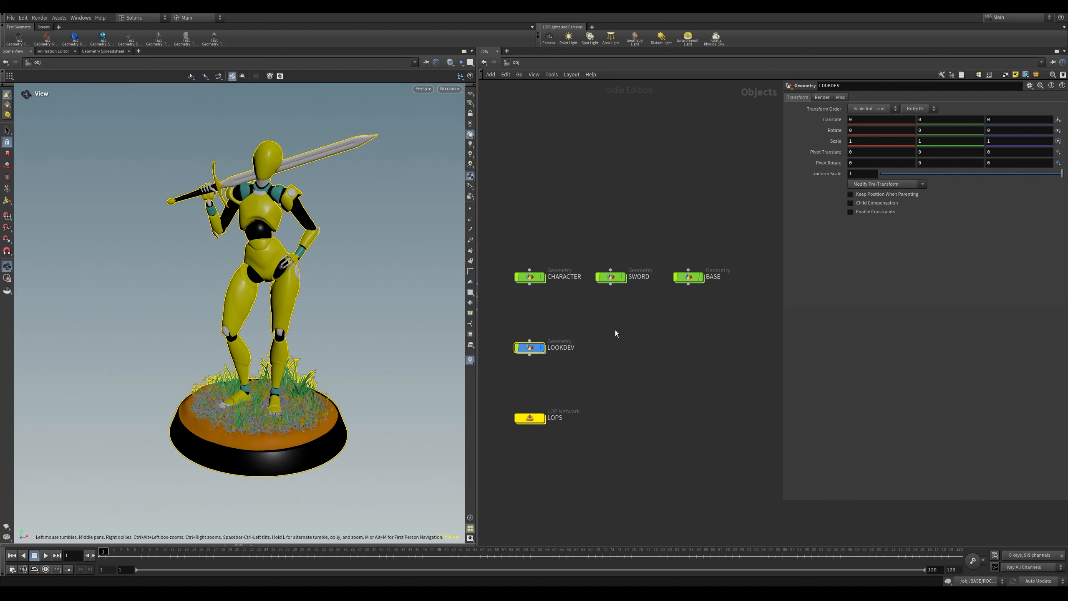
click(701, 277)
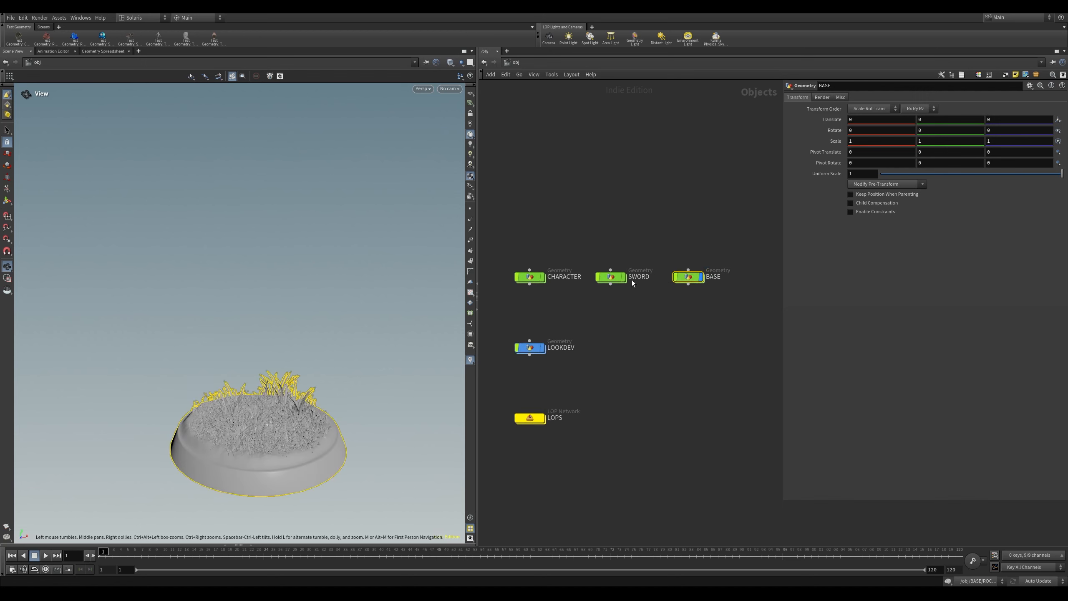
mouse_move(372, 325)
mouse_down()
mouse_move(402, 335)
mouse_move(392, 346)
mouse_move(370, 335)
mouse_move(386, 363)
mouse_move(373, 313)
mouse_up()
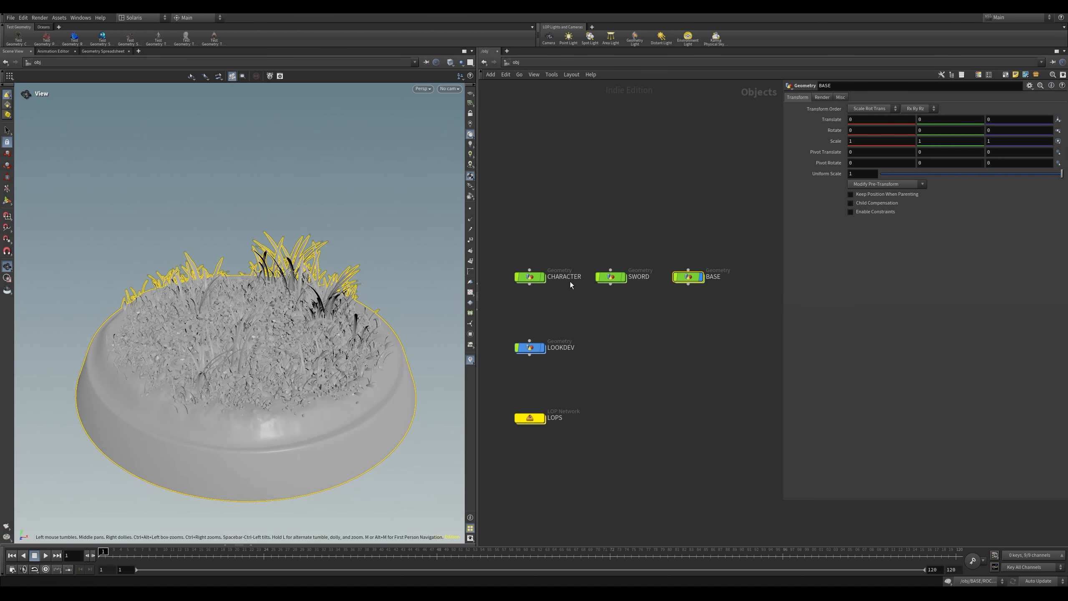
click(701, 278)
Step: Display the SWORD geometry framed in the viewport, and hide it after viewing
click(624, 277)
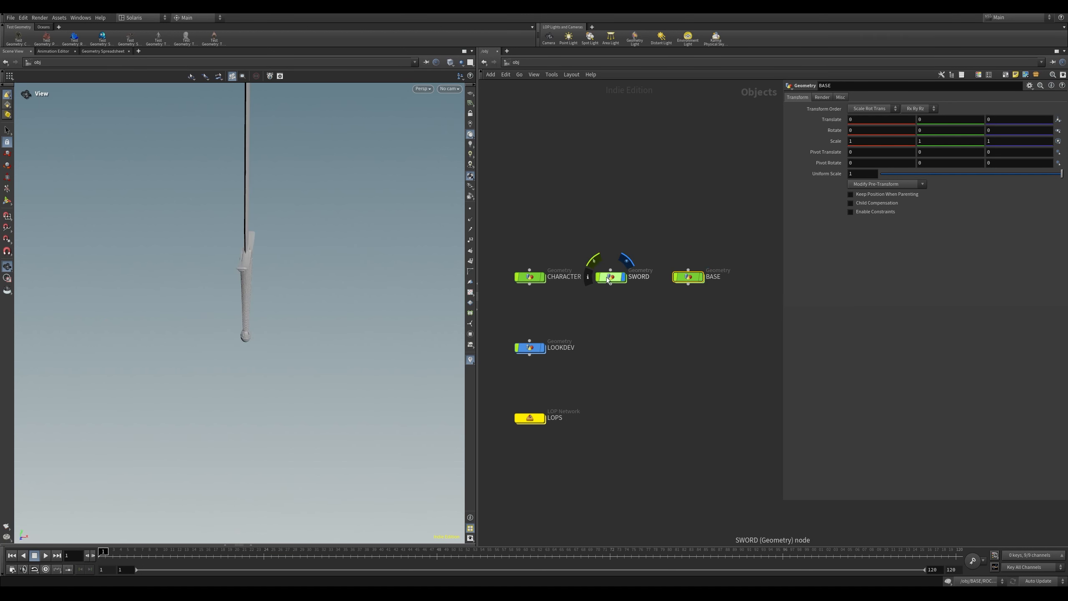
key(f)
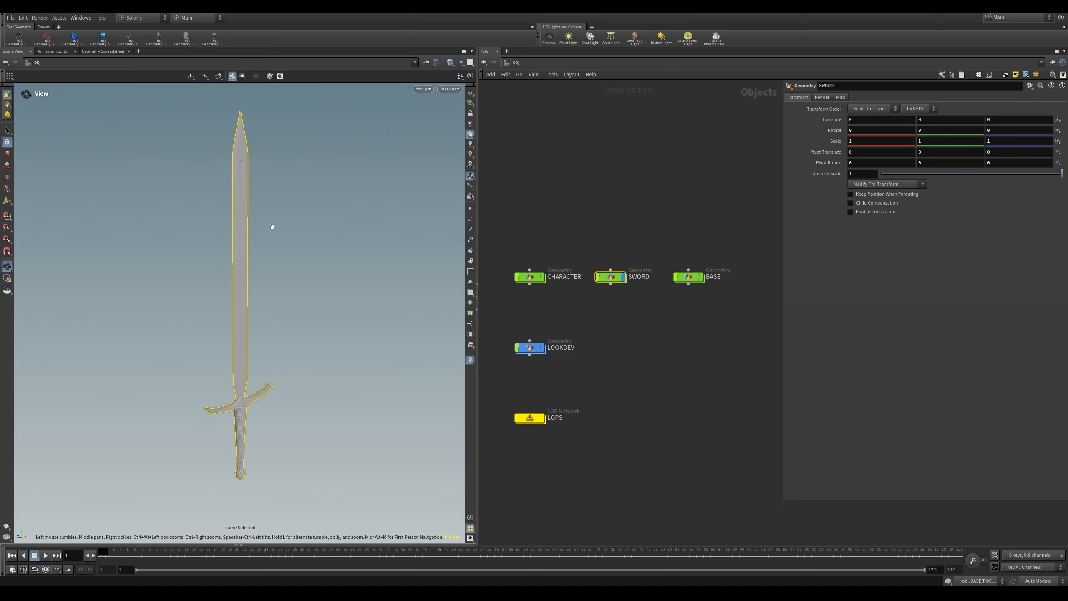
click(622, 277)
middle_drag(623, 279, 658, 274)
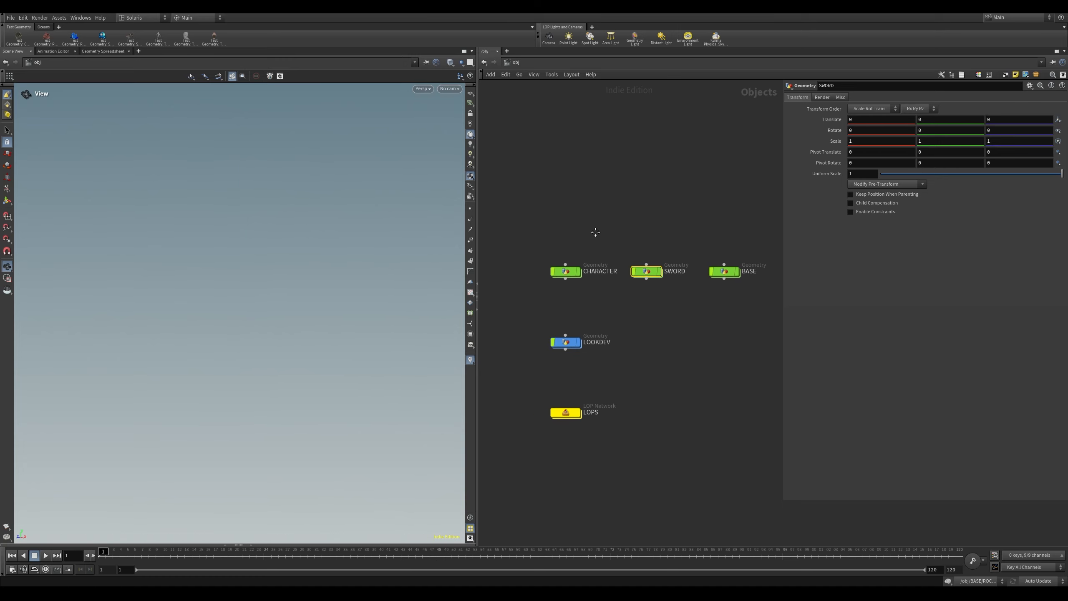
Step: Display and frame the CHARACTER geometry, inspect the full figure, and hide it after viewing
click(578, 273)
click(566, 271)
key(f)
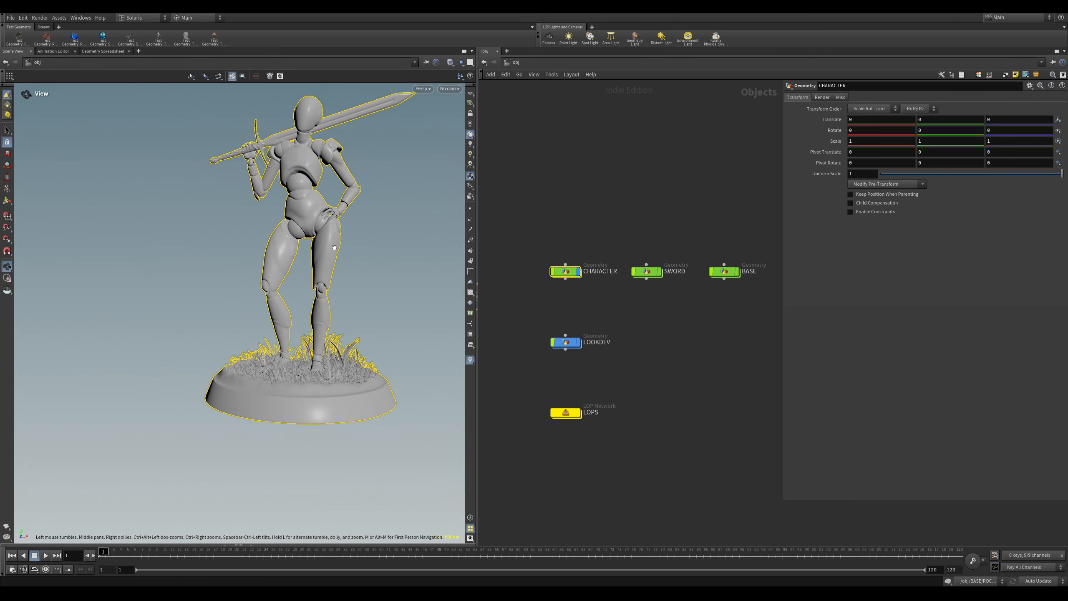
drag(368, 272, 353, 272)
scroll(353, 272, up, 2)
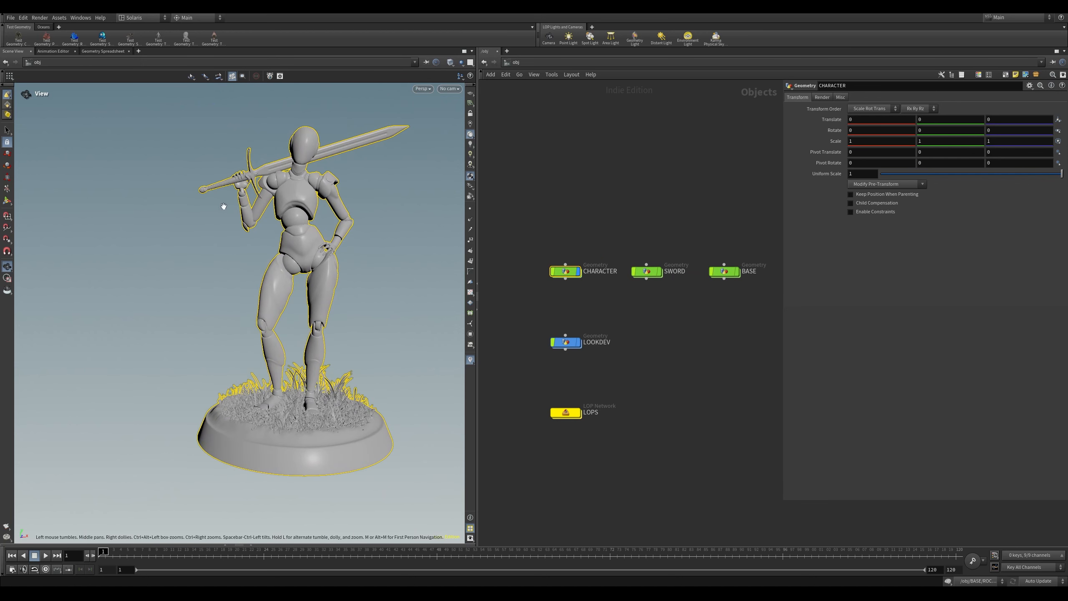
middle_drag(359, 337, 365, 305)
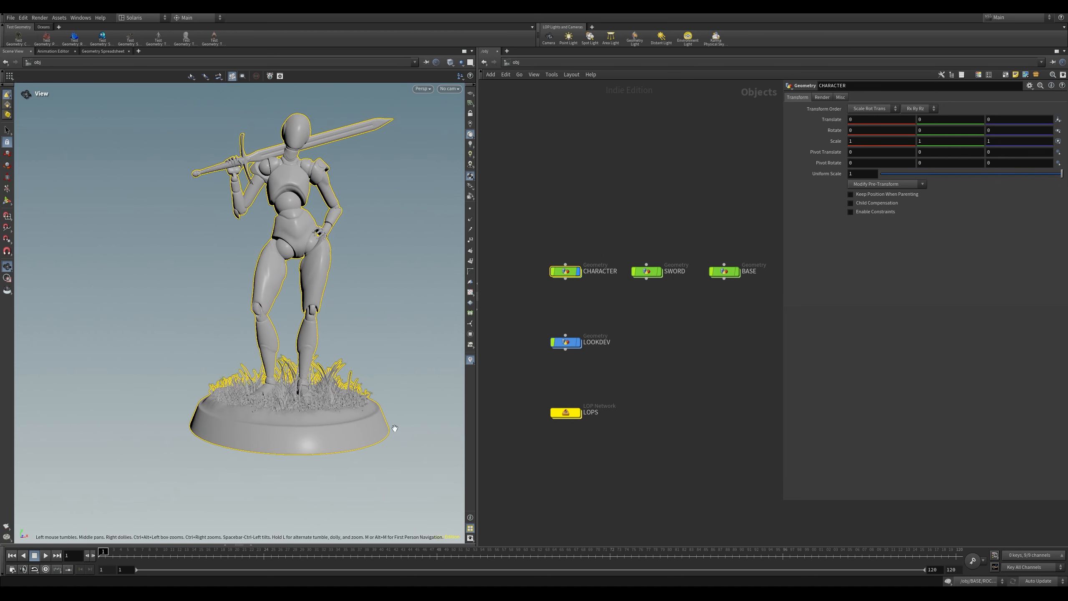
mouse_move(580, 275)
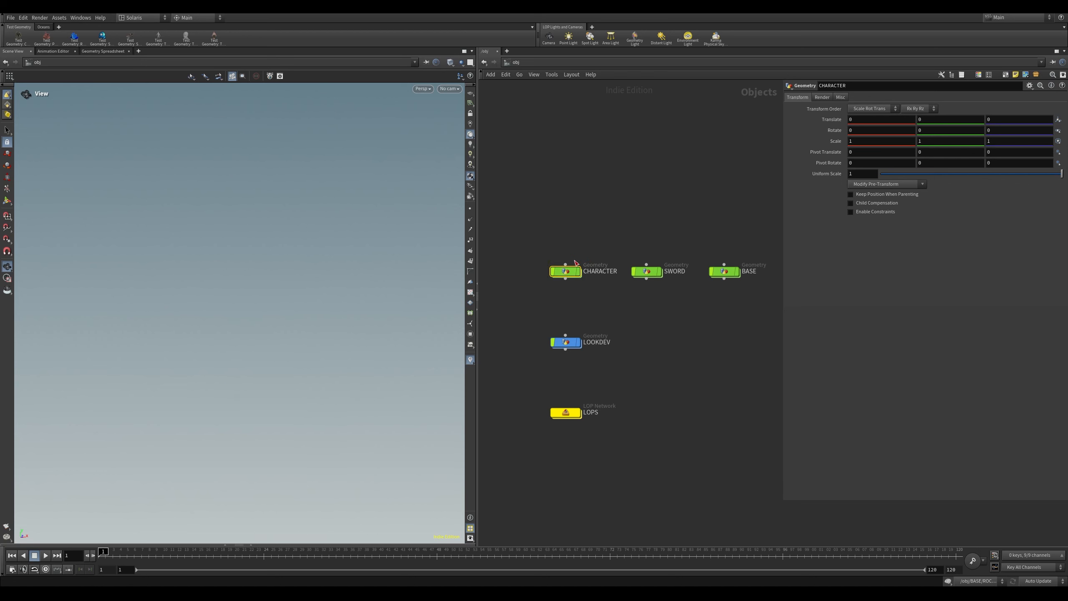
Step: Display the LOOKDEV object and enter its network to view the merged asset
mouse_move(568, 346)
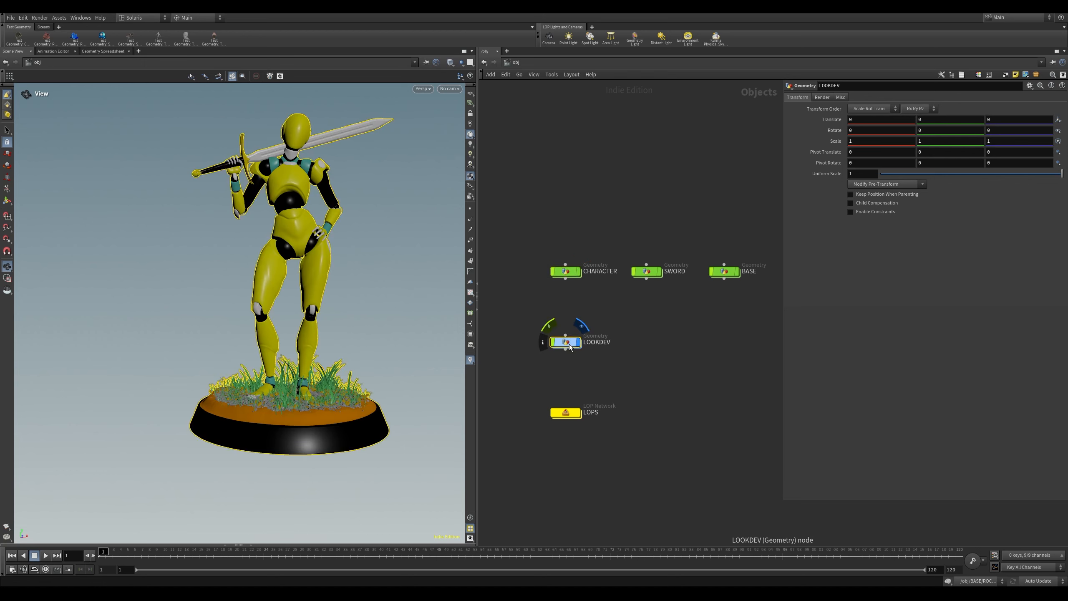
double_click(566, 342)
scroll(336, 232, down, 3)
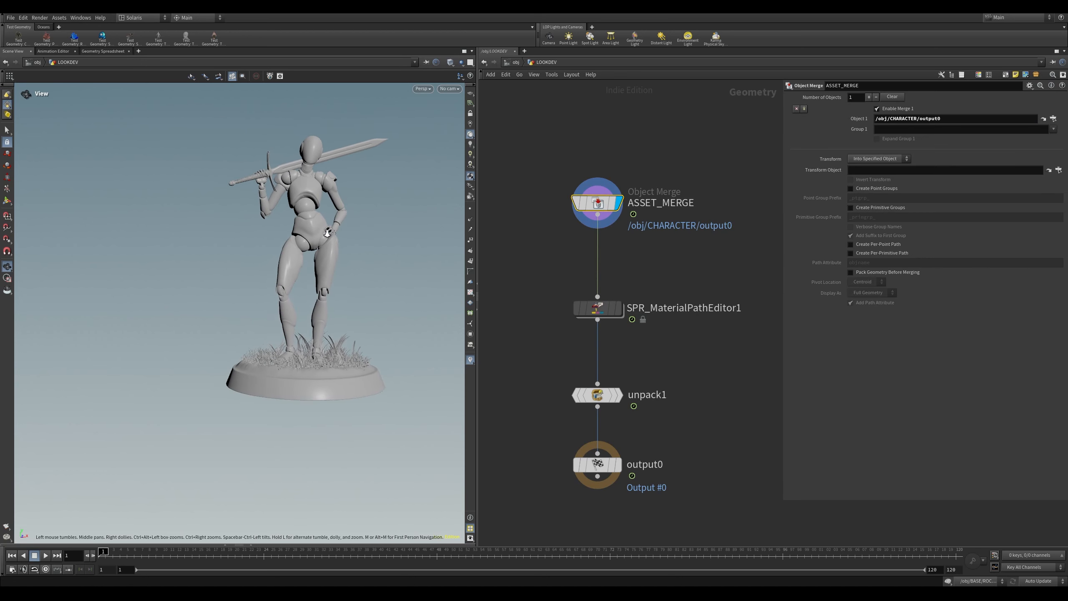
drag(339, 223, 342, 232)
middle_drag(350, 224, 329, 243)
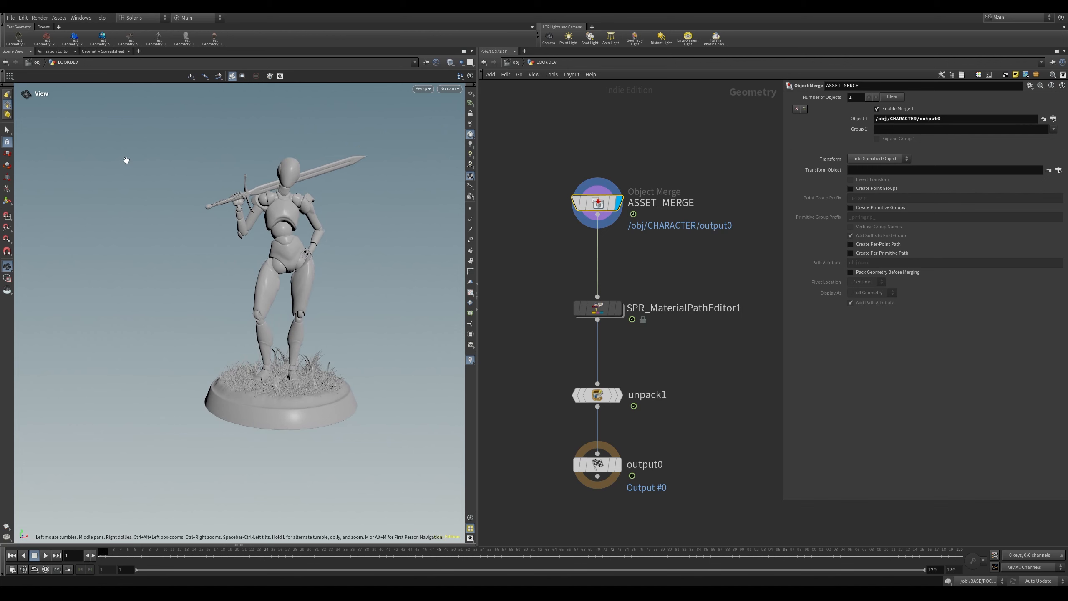
Step: Activate selection mode in the viewport and display the output of the SPR_MaterialPathEditor1 node
click(7, 130)
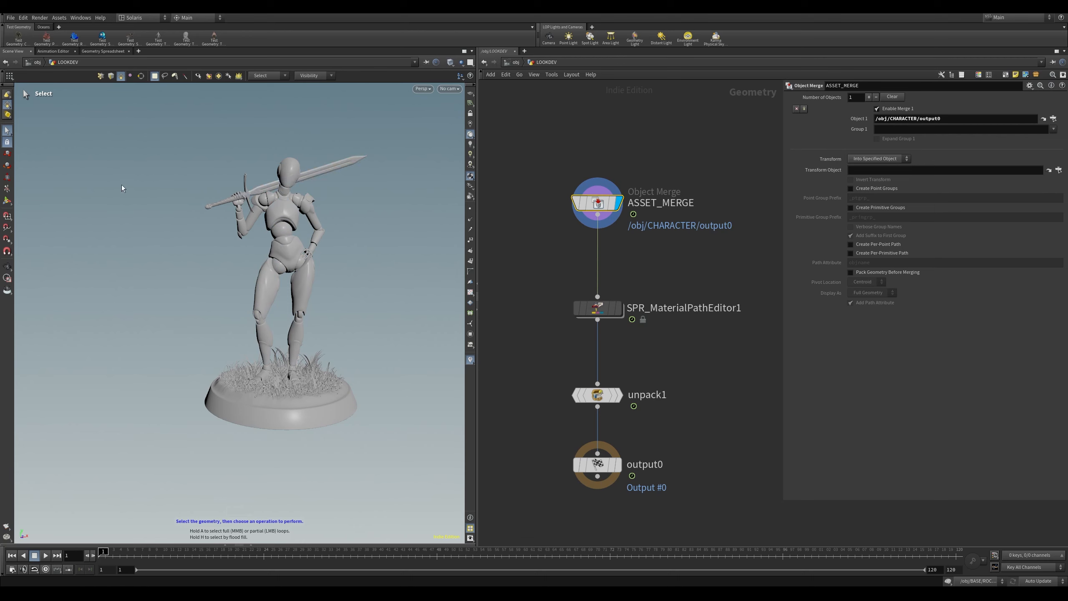
key(Escape)
click(13, 132)
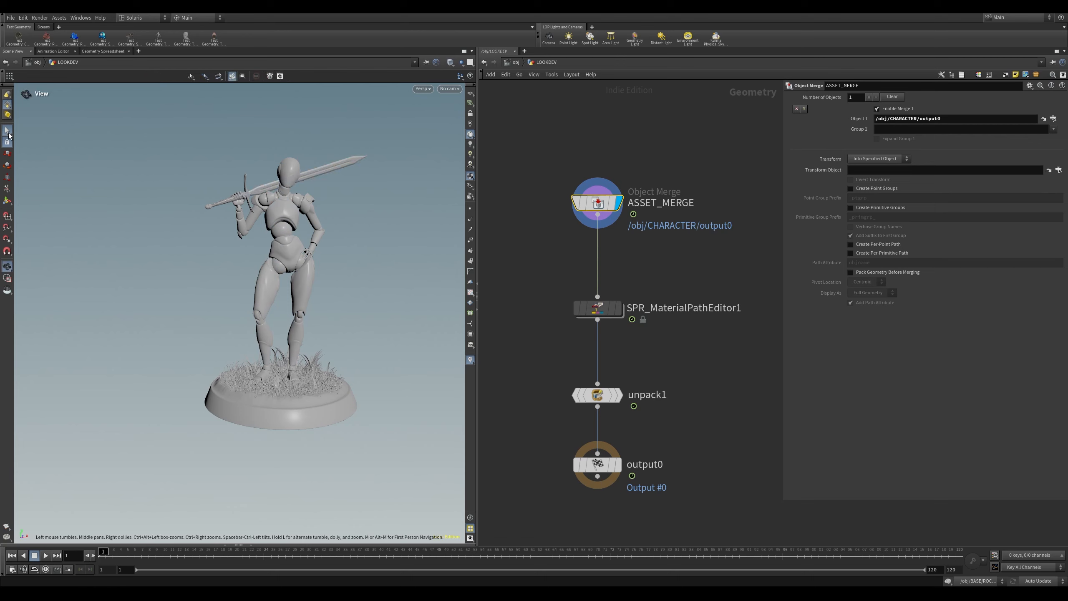
middle_drag(623, 313, 615, 288)
click(615, 288)
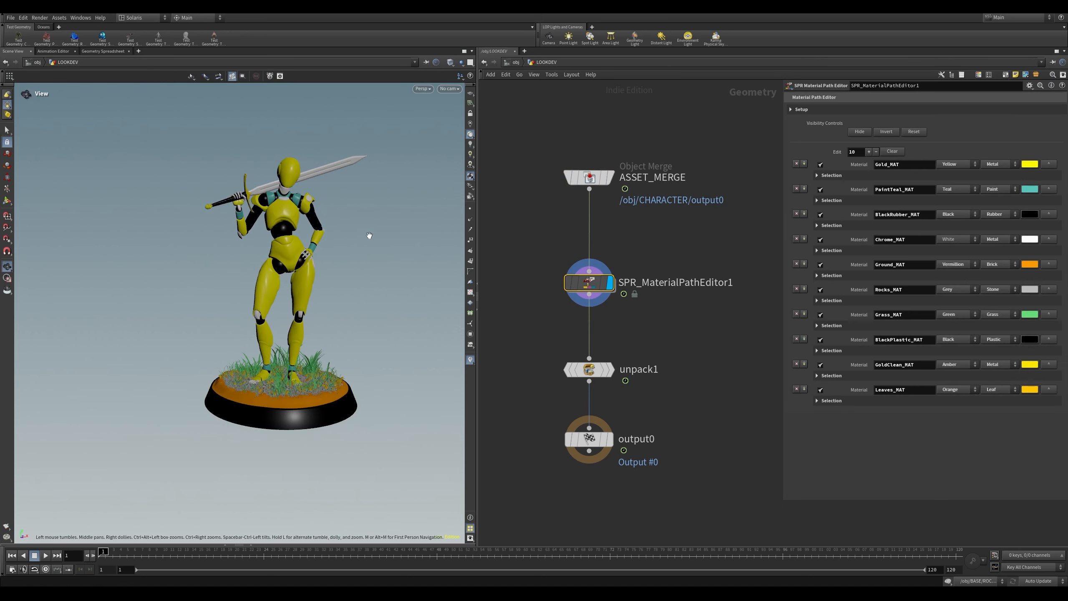
alt+middle_drag(368, 234, 333, 267)
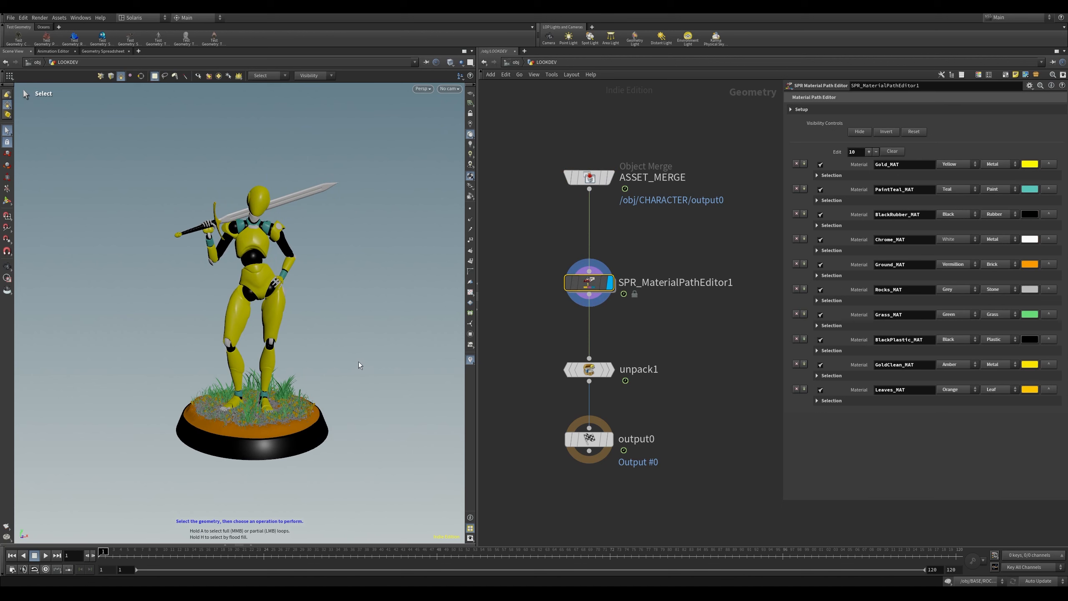
alt+drag(363, 353, 339, 346)
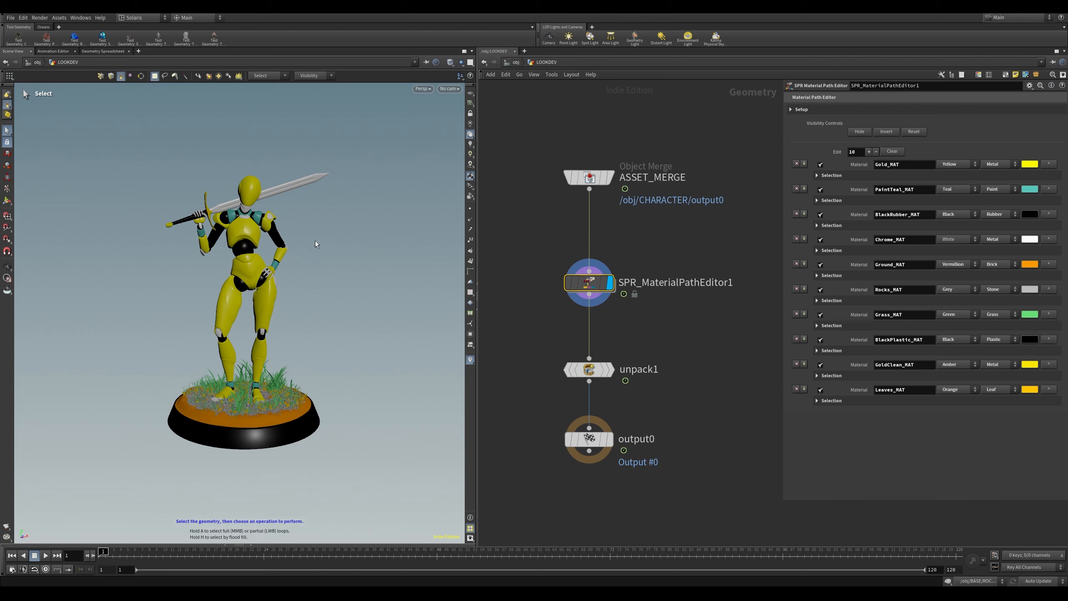
Step: Examine the material and path attributes in the geometry spreadsheet, and return to the 3D scene view
click(103, 51)
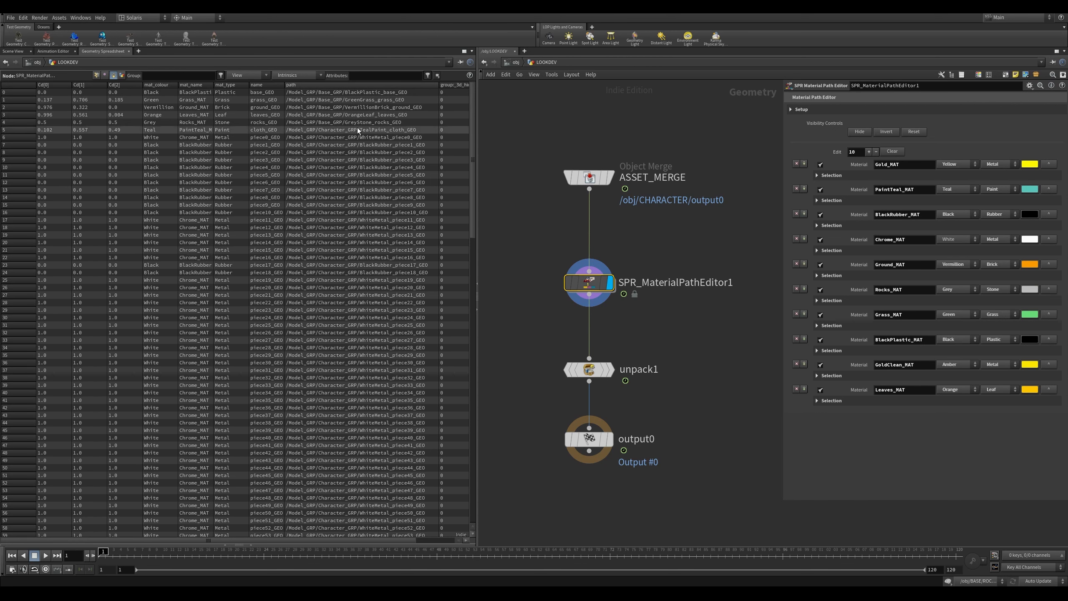
click(16, 52)
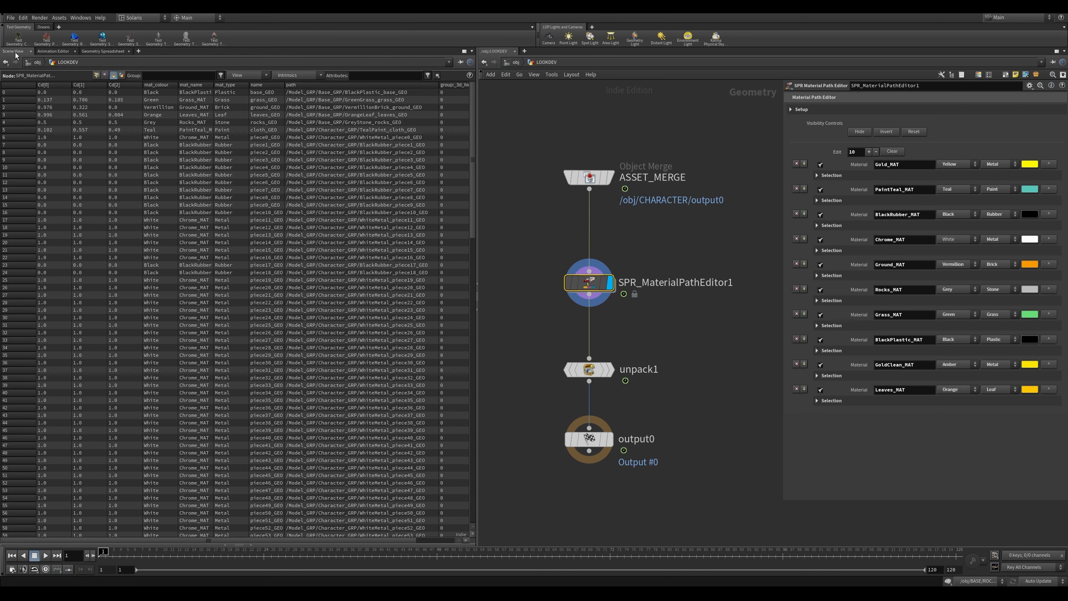
scroll(240, 308, up, 3)
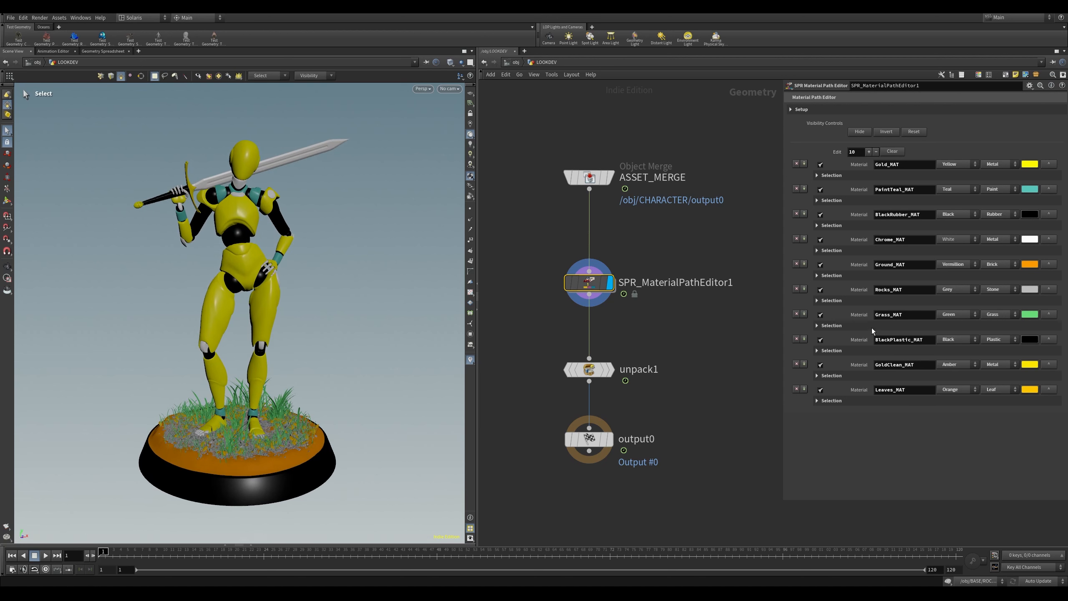
Step: Go up to the object level, enter the LOPS network, and bring the asset closer in the viewport
middle_drag(736, 249, 722, 247)
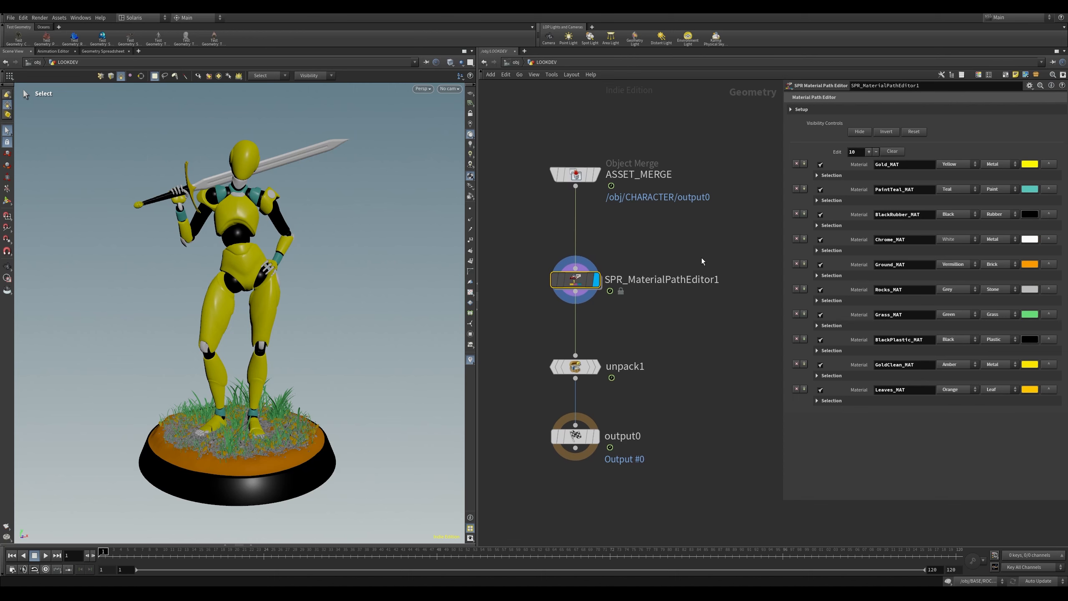
key(u)
middle_drag(663, 360, 692, 298)
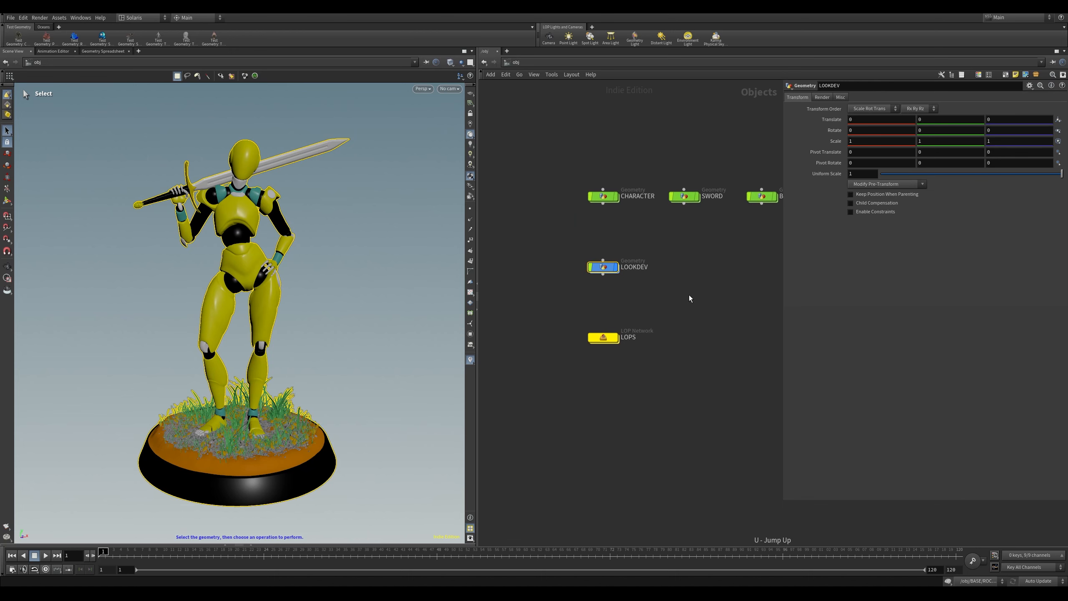
double_click(608, 341)
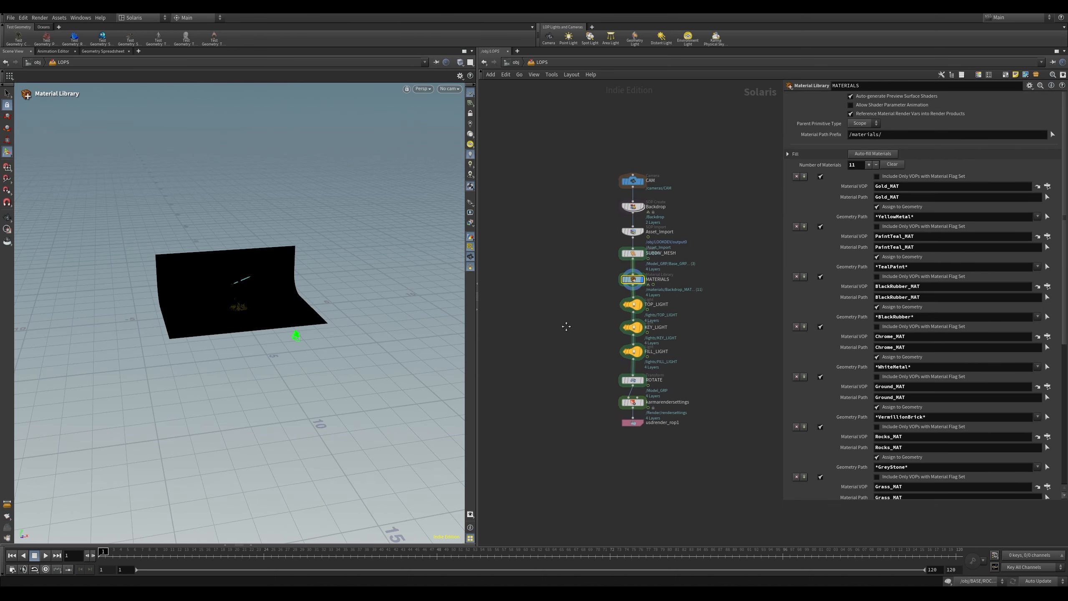
alt+right_drag(256, 307, 103, 300)
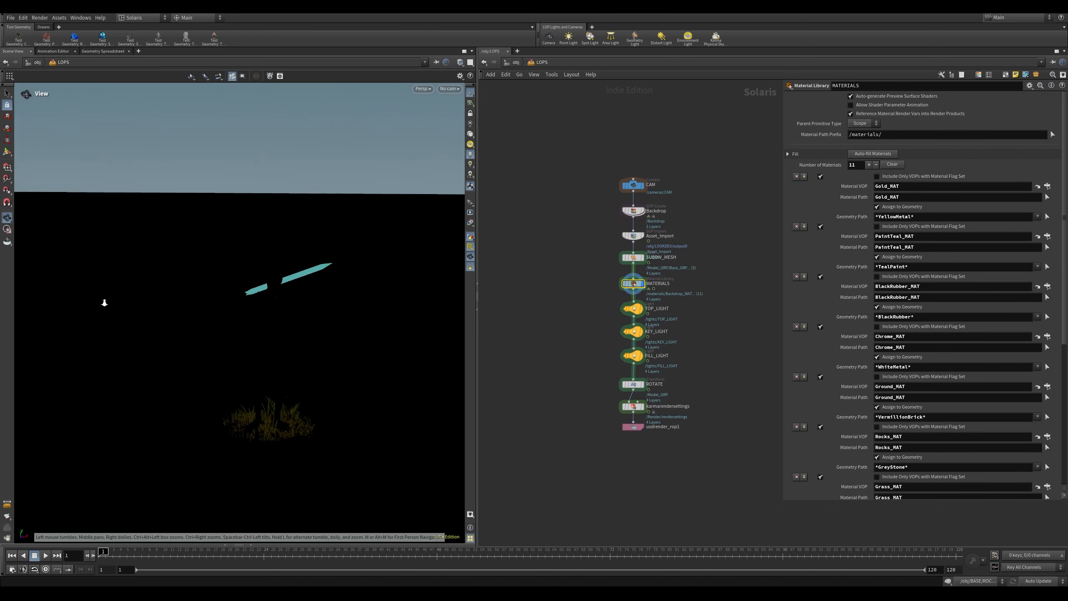
Step: Set the viewport renderer to Karma XPU and display the lit scene at the ROTATE node with the Select tool active
click(423, 88)
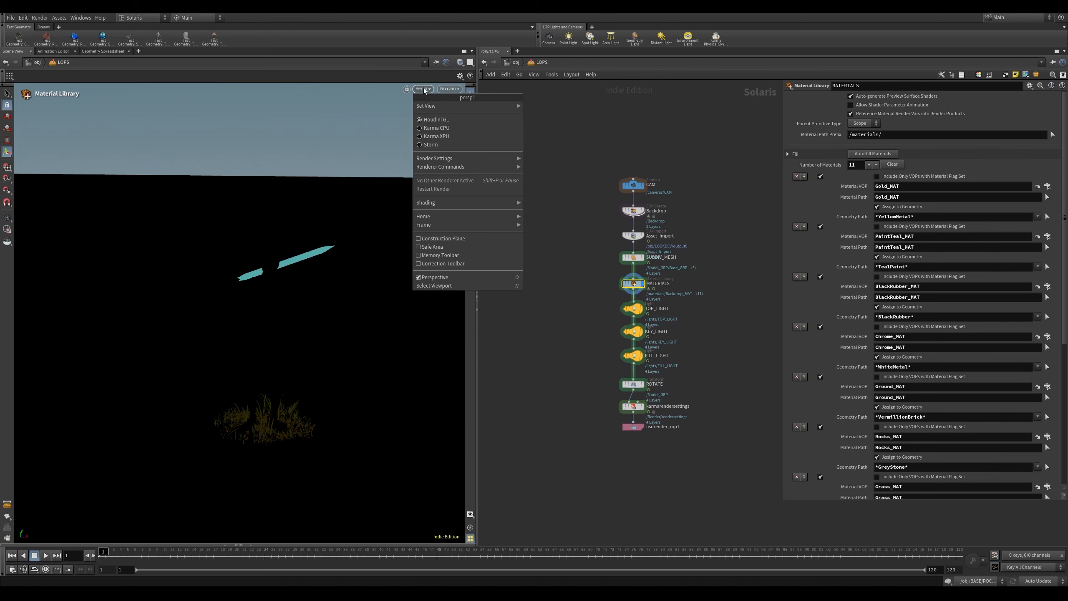
click(437, 137)
key(Escape)
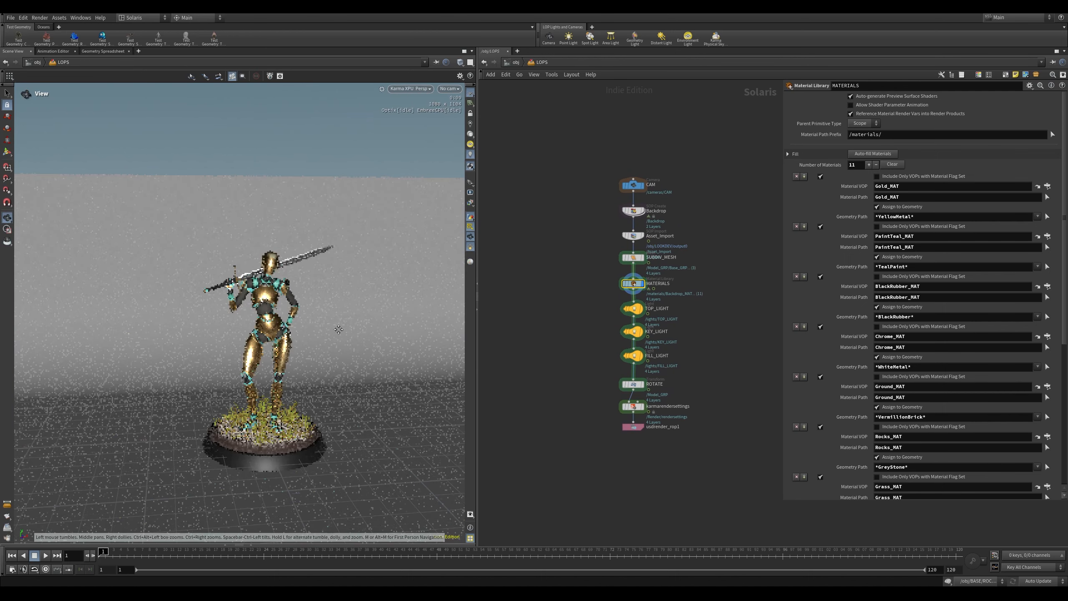
click(633, 384)
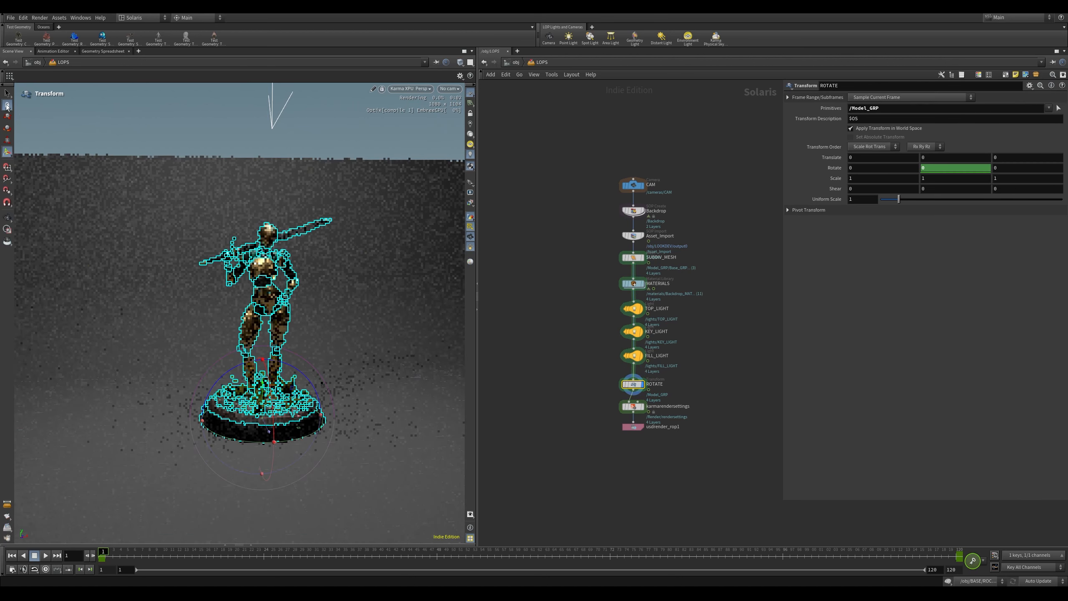
click(6, 93)
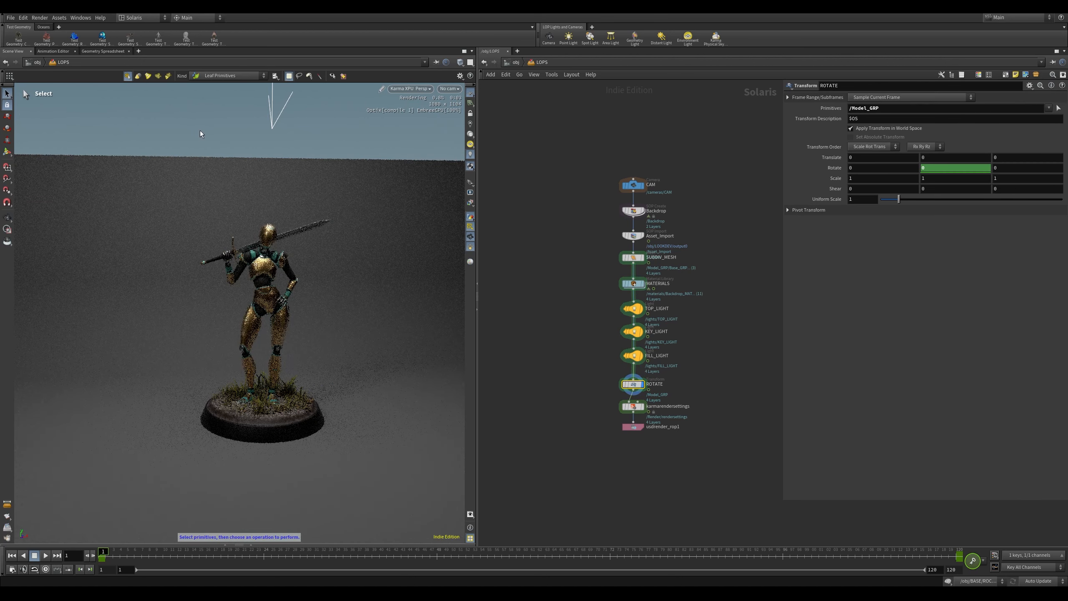
Step: Show the MATERIALS node's parameters and enlarge their display to fit more material entries
scroll(584, 282, up, 2)
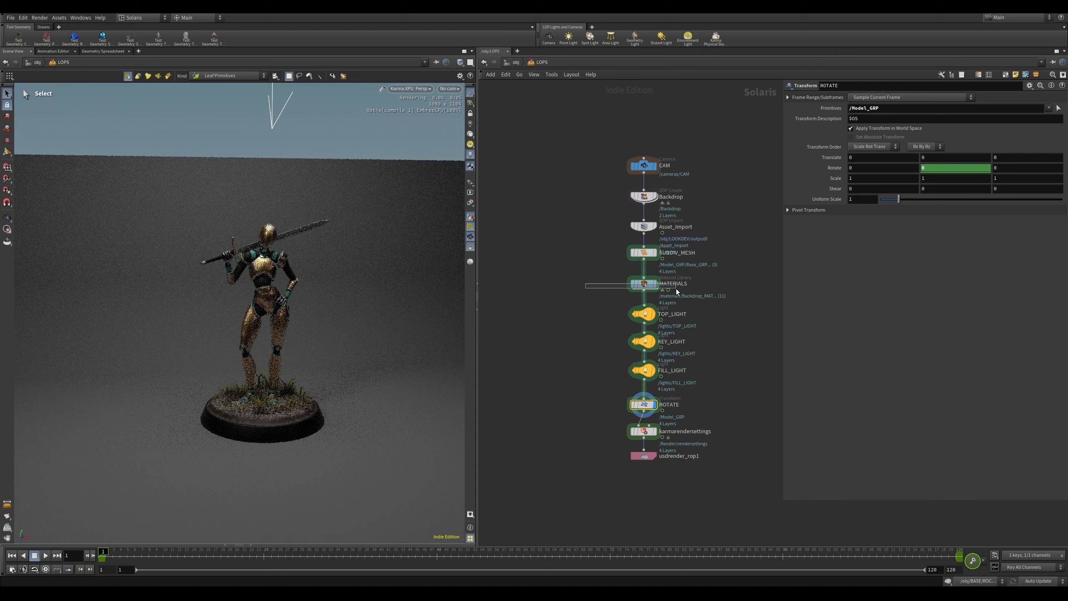
click(653, 286)
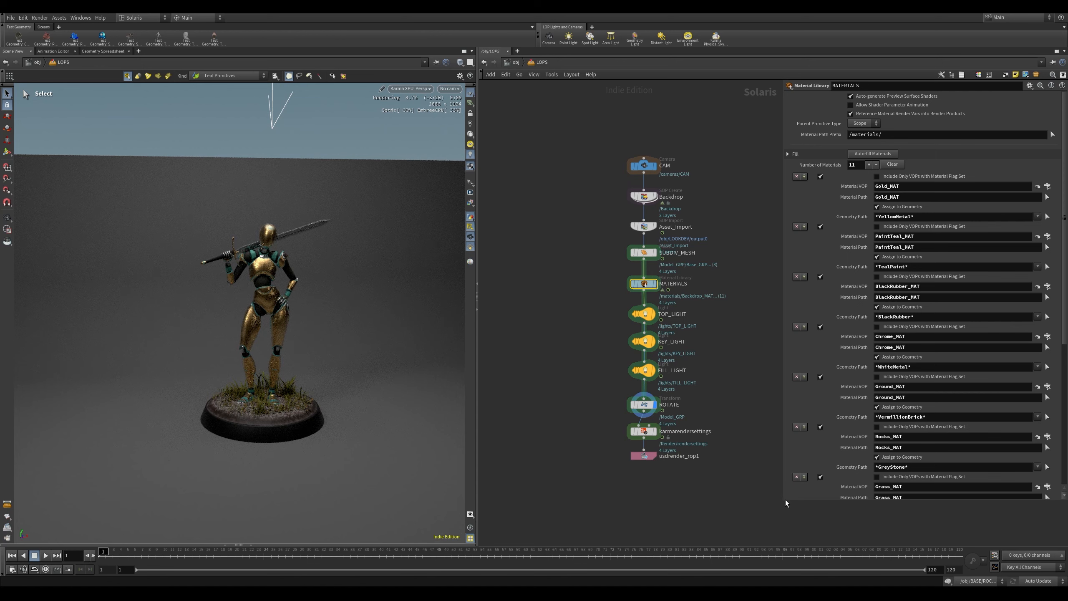
drag(783, 502, 772, 528)
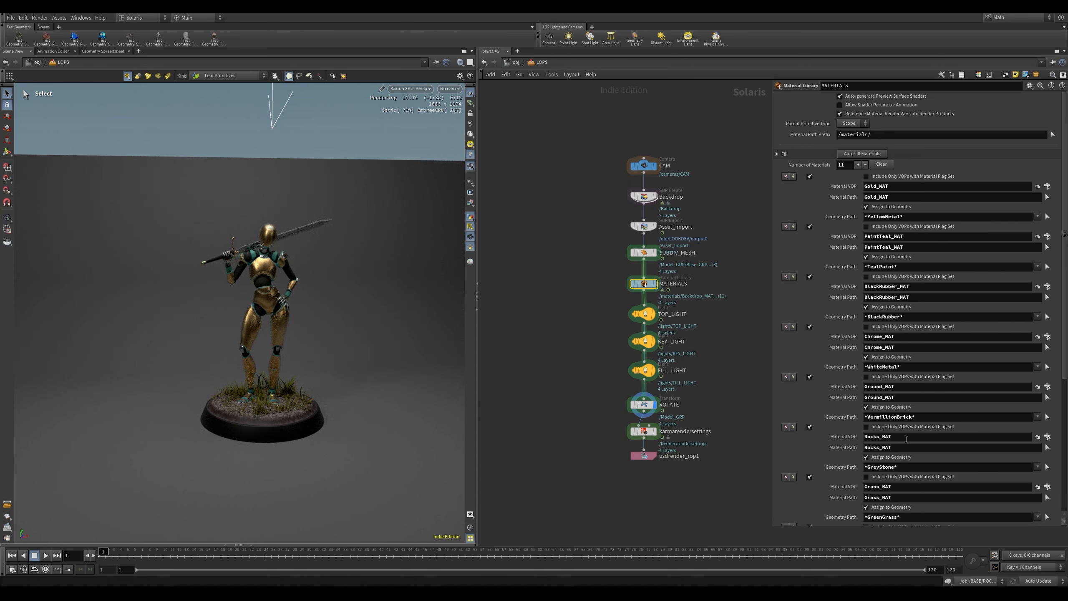
Step: Examine the material names and geometry path patterns assigned in the MATERIALS node, from Gold_MAT through Chrome_MAT
double_click(893, 186)
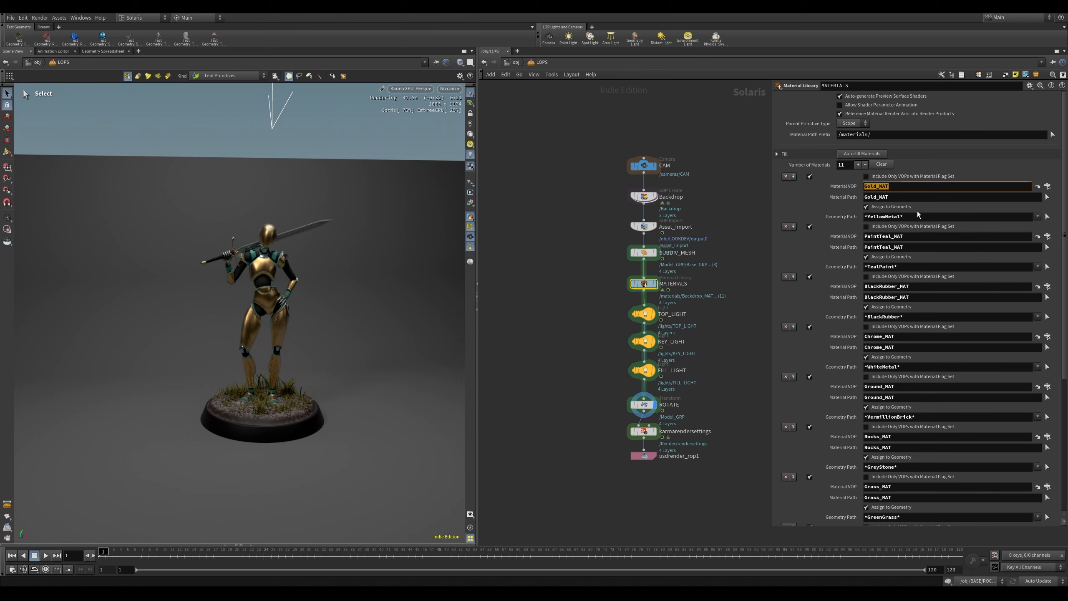
double_click(891, 216)
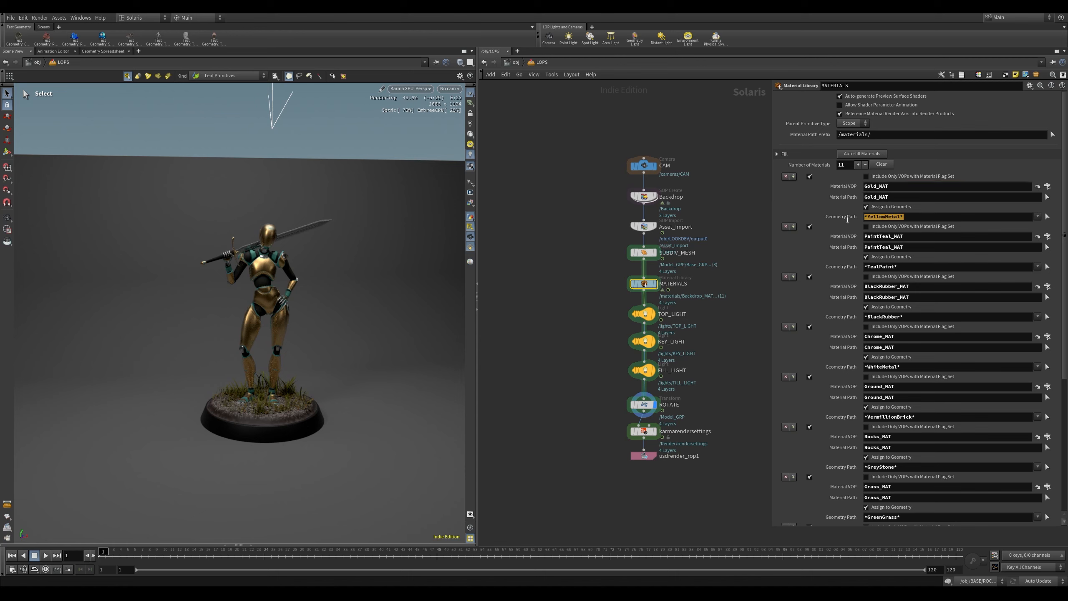
double_click(900, 266)
double_click(890, 316)
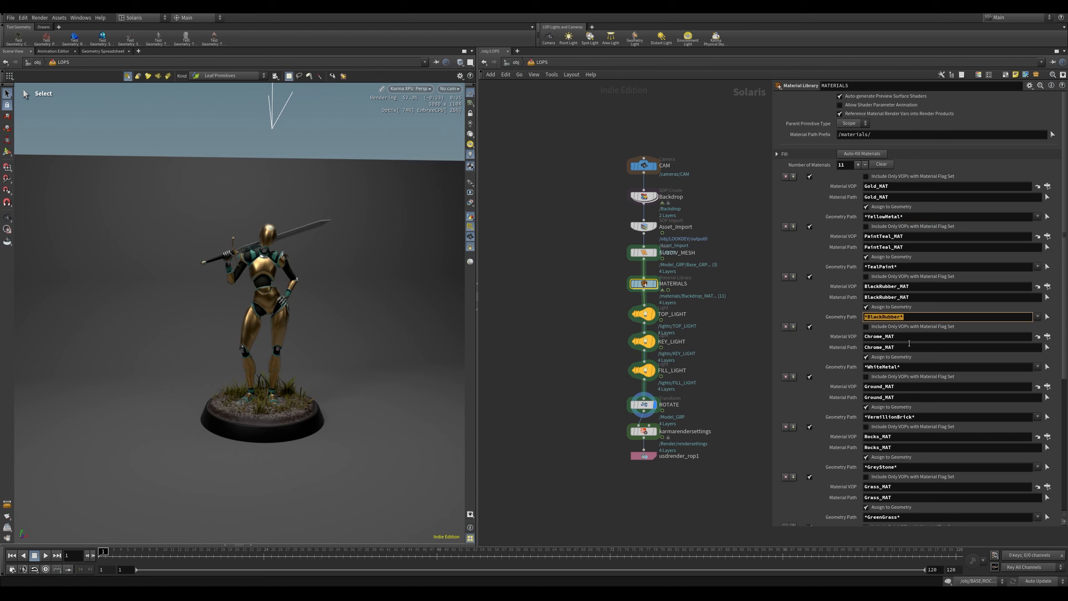
double_click(878, 367)
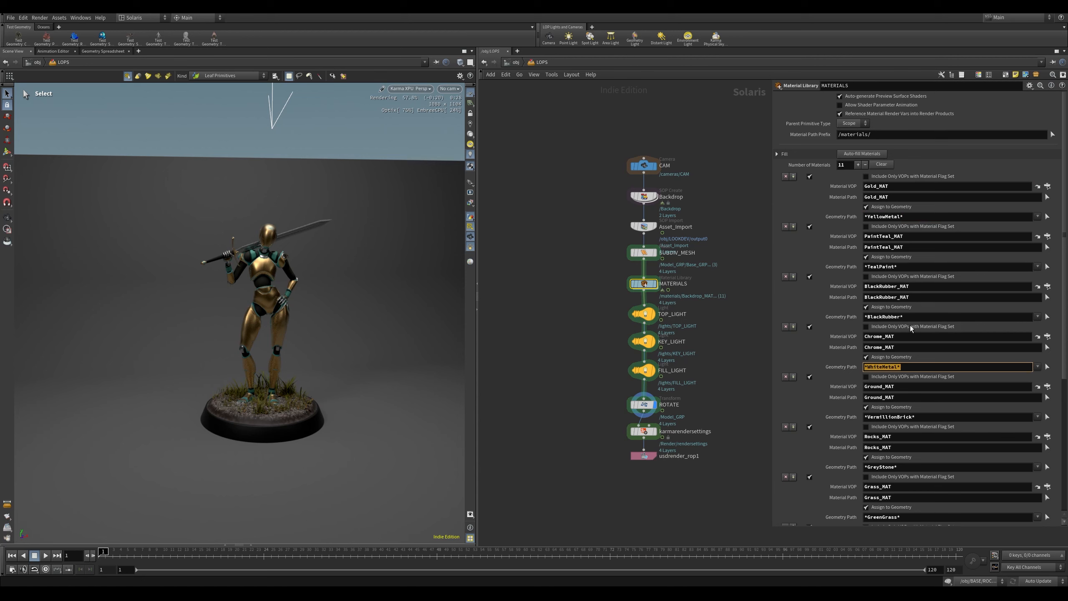
double_click(888, 316)
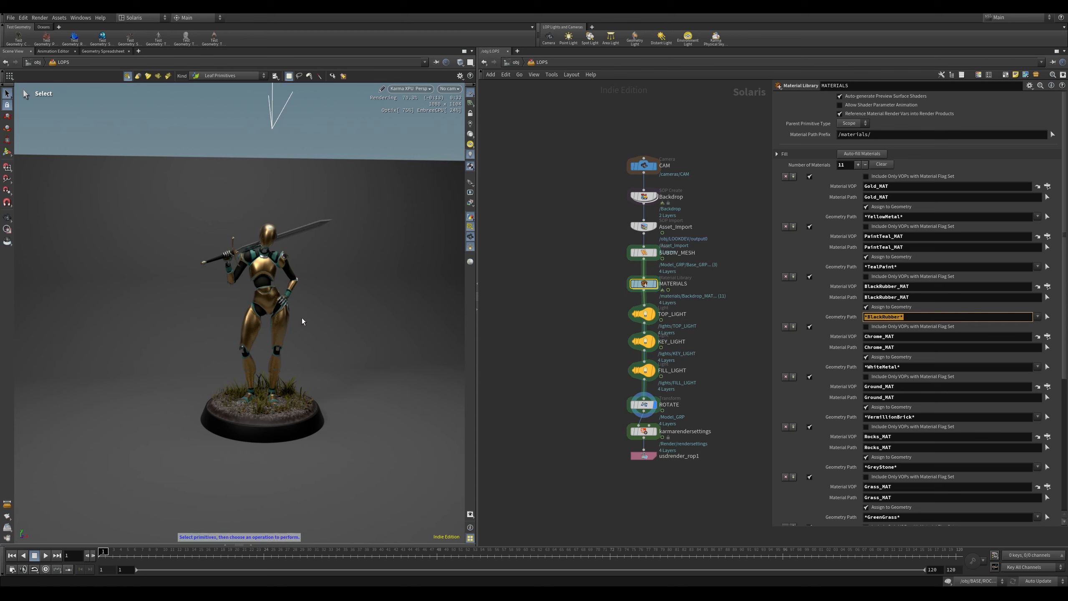
Step: Go up to the object level and enter the LOOKDEV geometry network
middle_drag(702, 309, 694, 300)
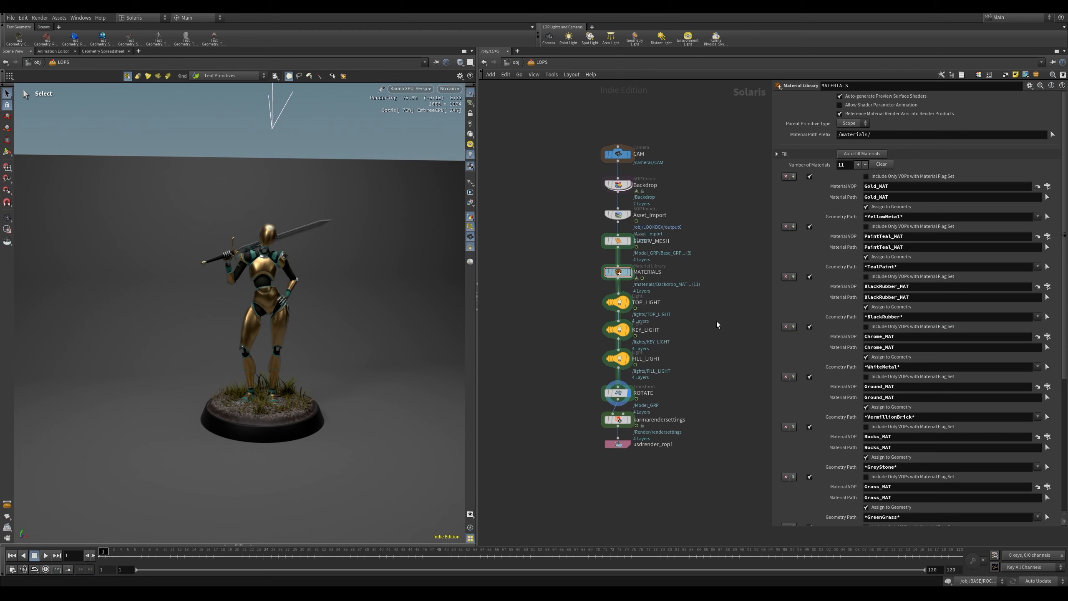
key(u)
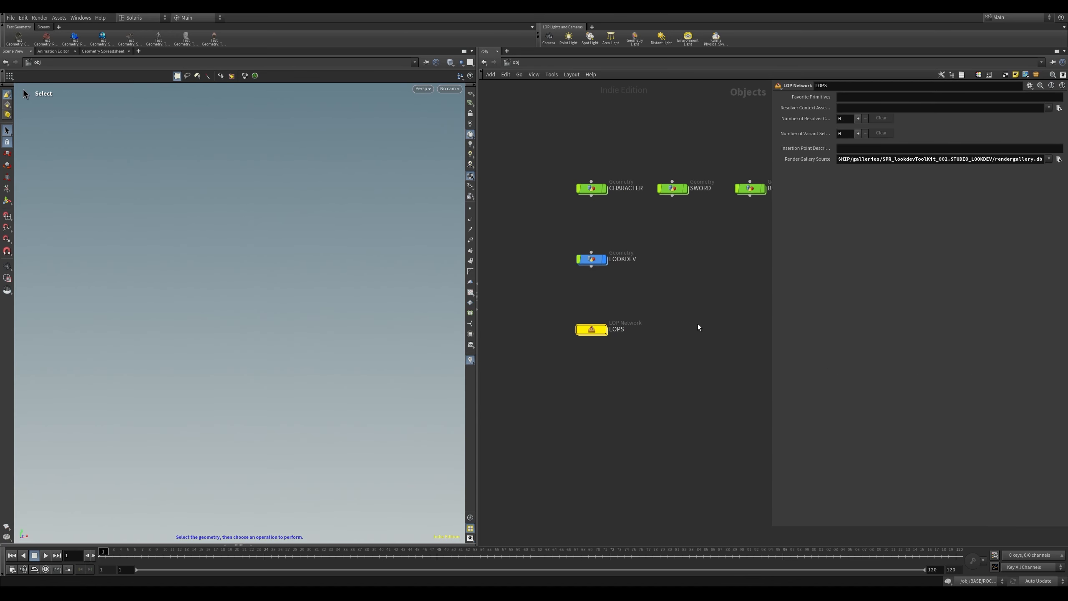
double_click(588, 257)
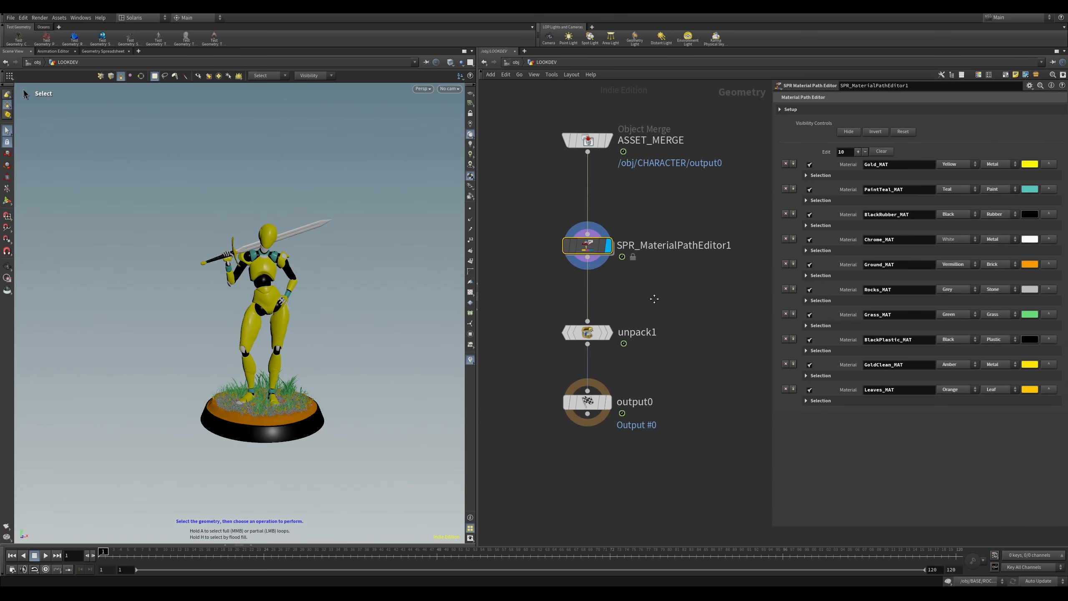
mouse_move(653, 298)
middle_down()
mouse_move(641, 294)
mouse_move(648, 300)
middle_up()
scroll(648, 300, down, 2)
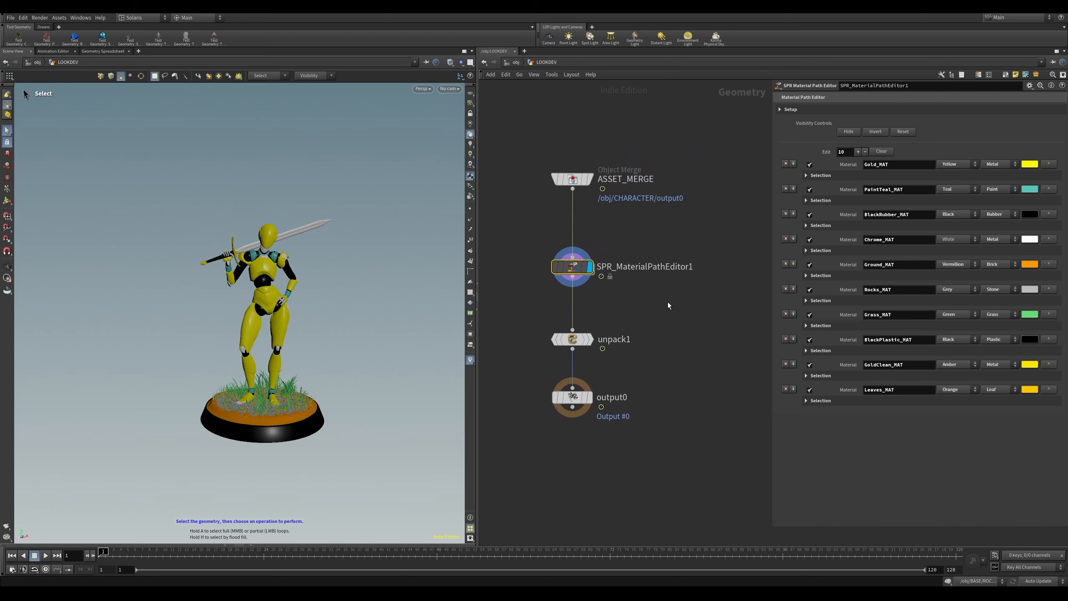
Step: Add a second SPR Material Path Editor node in empty space beside the existing one
key(Tab)
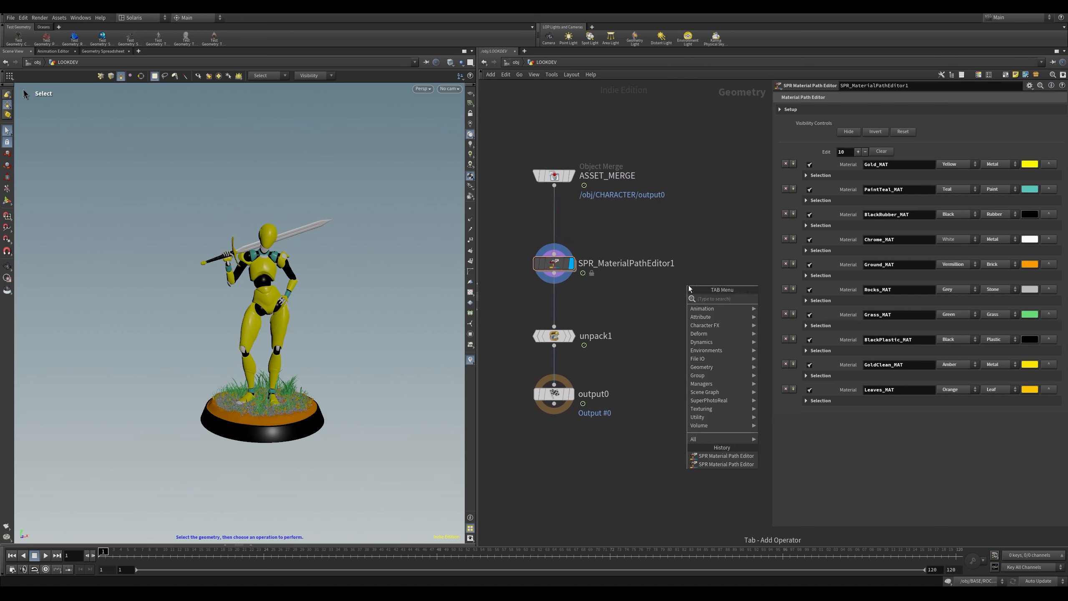
text(mater)
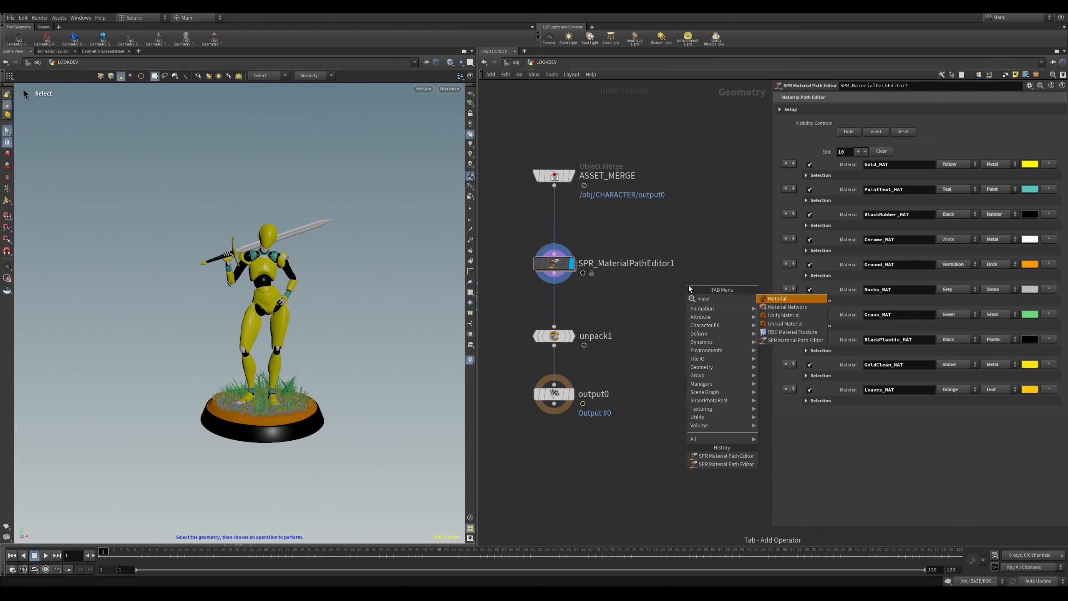
key(Down)
key(Down)
key(Down)
key(Down)
key(Down)
key(Return)
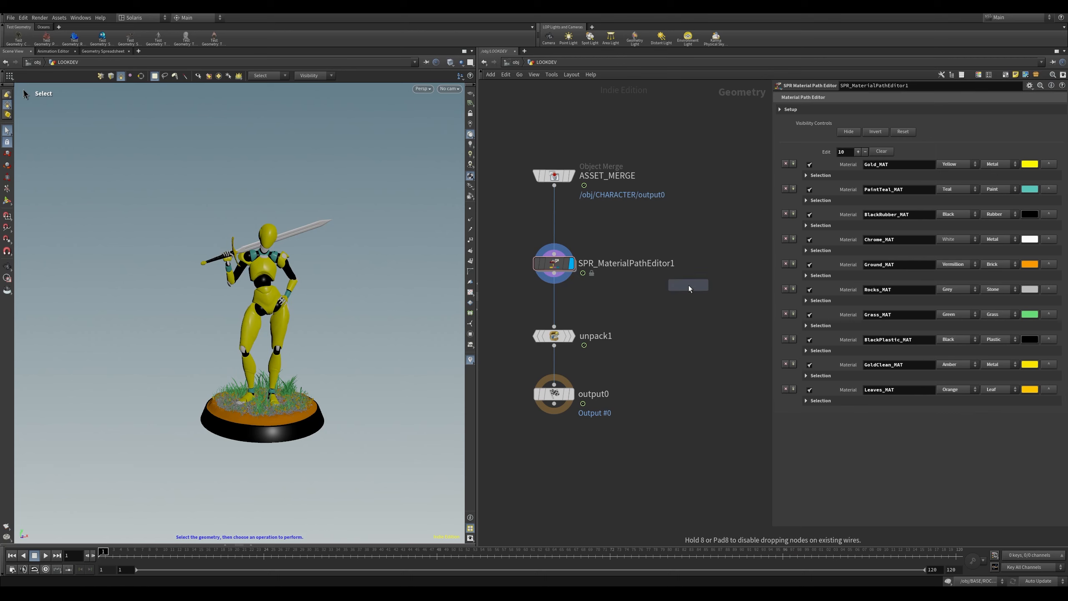
click(689, 285)
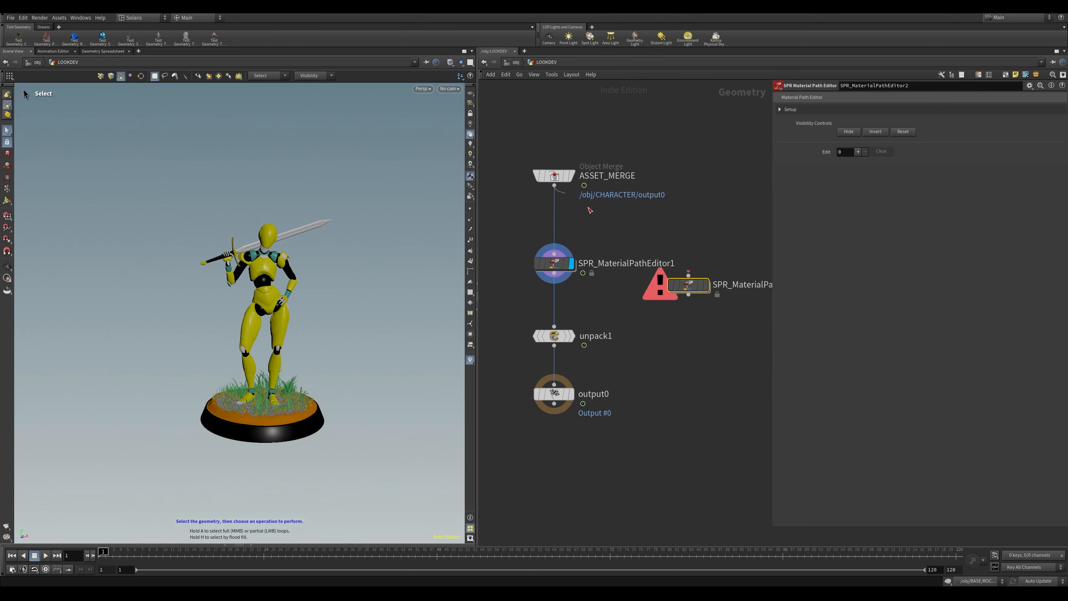
Step: Connect the ASSET_MERGE output to the new material path editor and display that node
drag(554, 186, 699, 257)
click(705, 284)
key(h)
mouse_move(715, 212)
middle_down()
mouse_move(674, 210)
mouse_move(722, 219)
middle_up()
scroll(722, 220, down, 1)
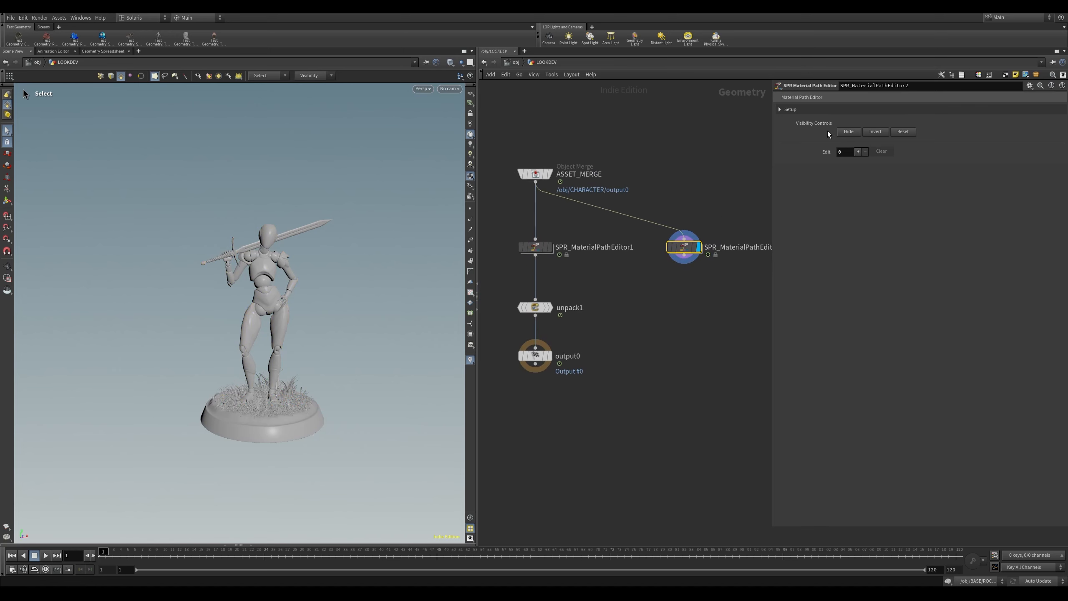
Step: Copy the material library path /obj/LOPS/MATERIALS from the first material path editor into the second one
click(782, 110)
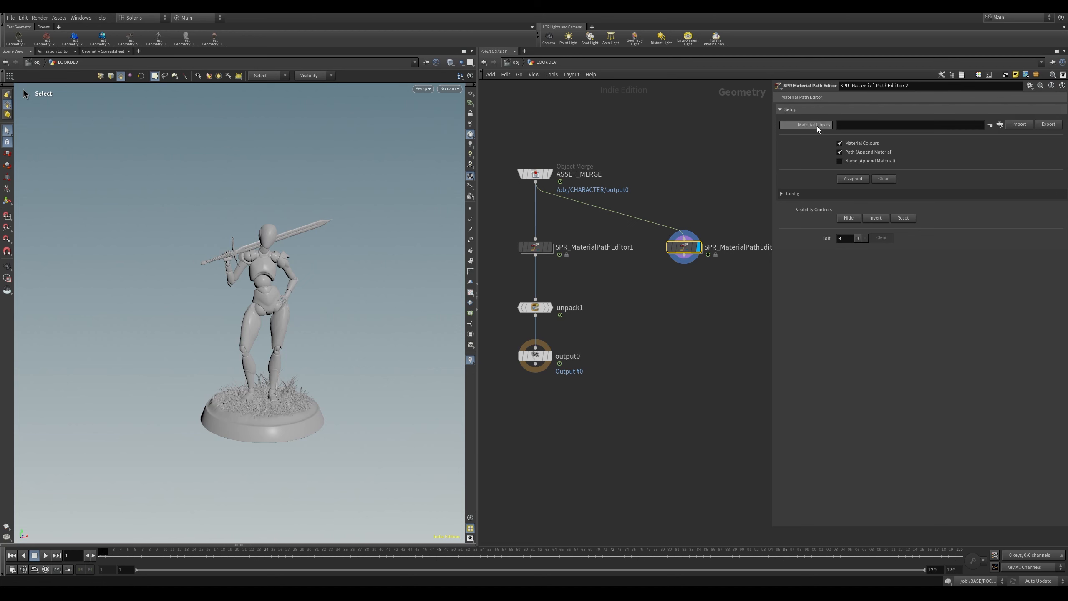
click(542, 248)
click(790, 109)
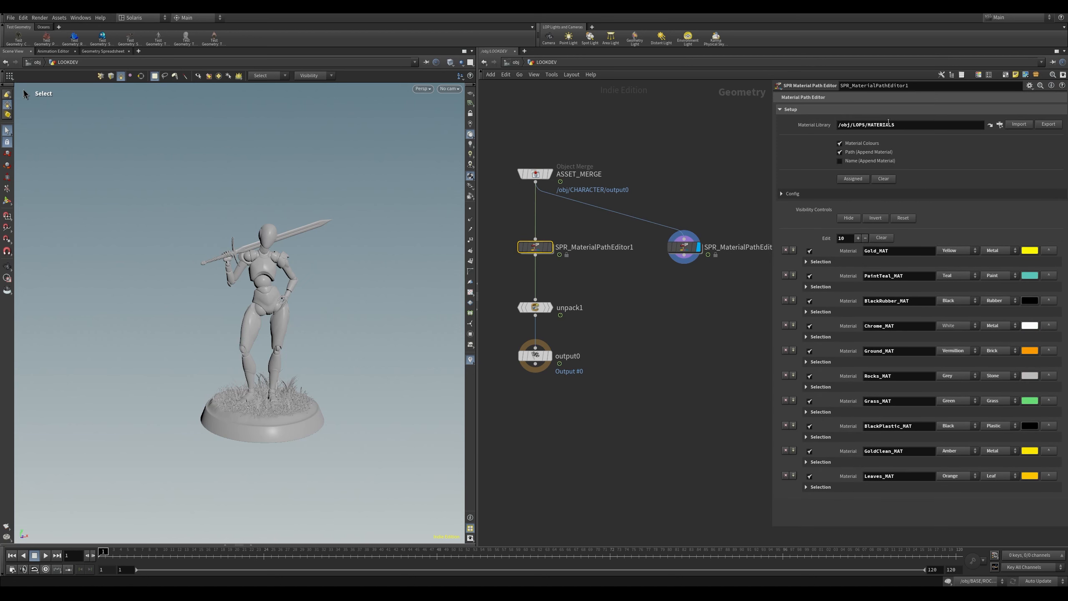
drag(945, 124, 744, 132)
key(ctrl+c)
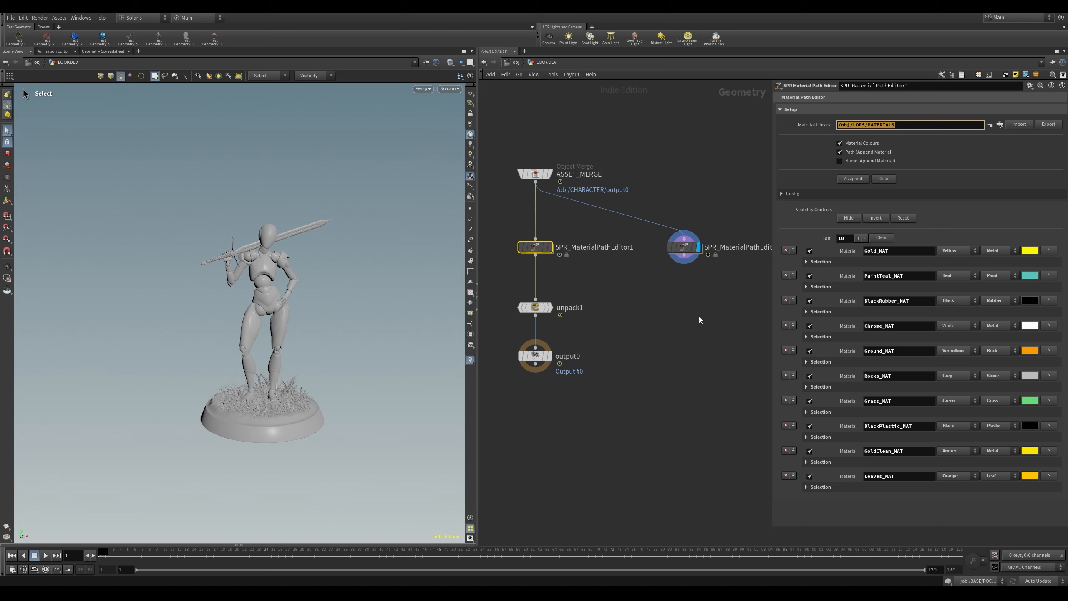
click(684, 247)
key(ctrl+v)
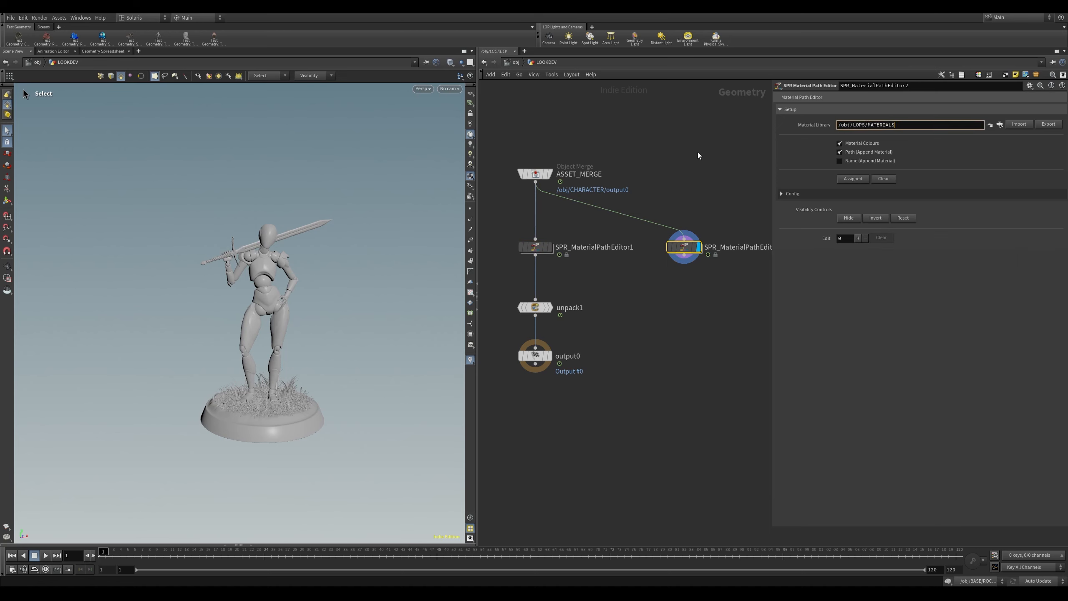
click(698, 152)
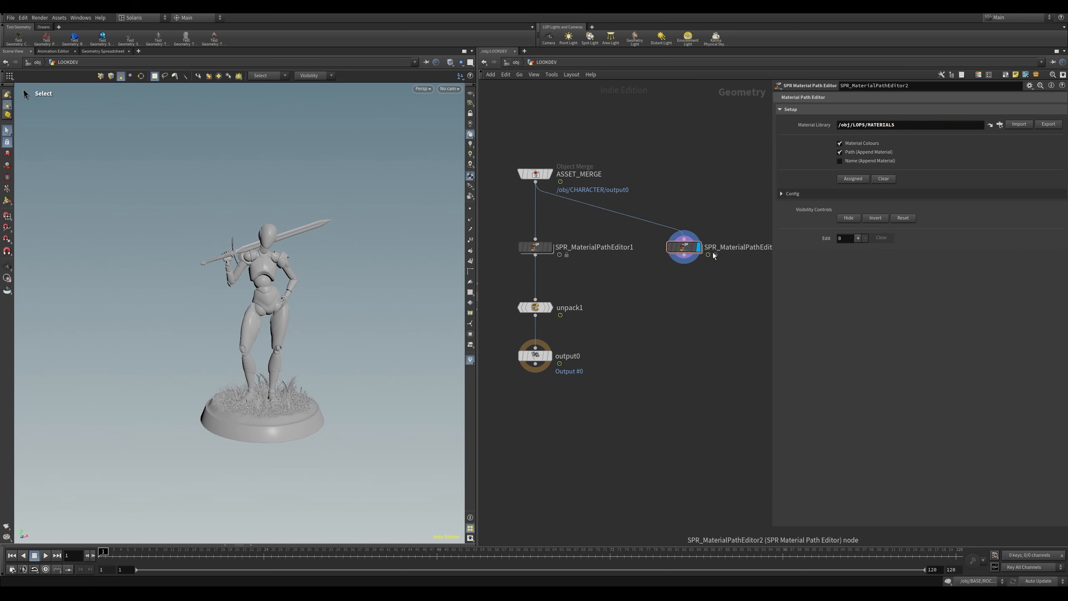
Step: Import the material entries from the referenced library into the second material path editor
click(1020, 126)
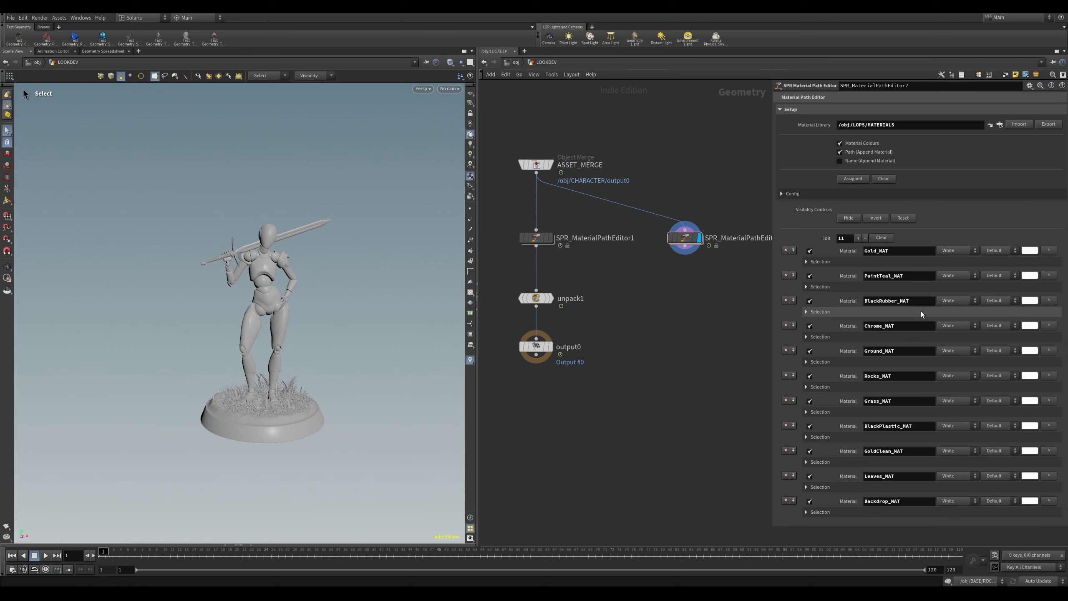
click(964, 250)
click(867, 253)
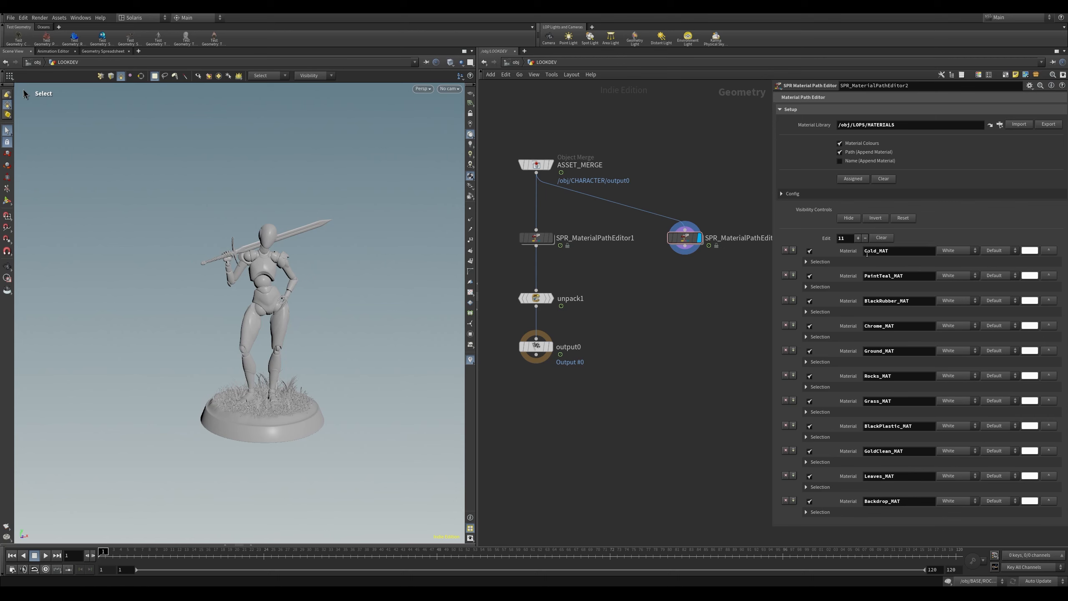
double_click(892, 252)
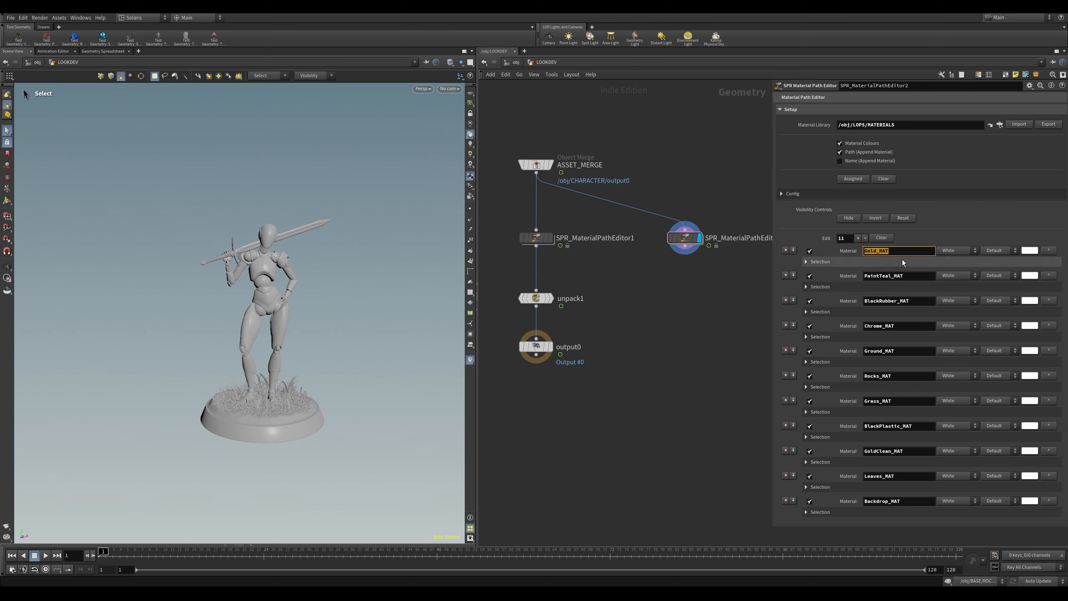
Step: Set the Gold_MAT entry's colour to Amber and its type to Metal
click(963, 254)
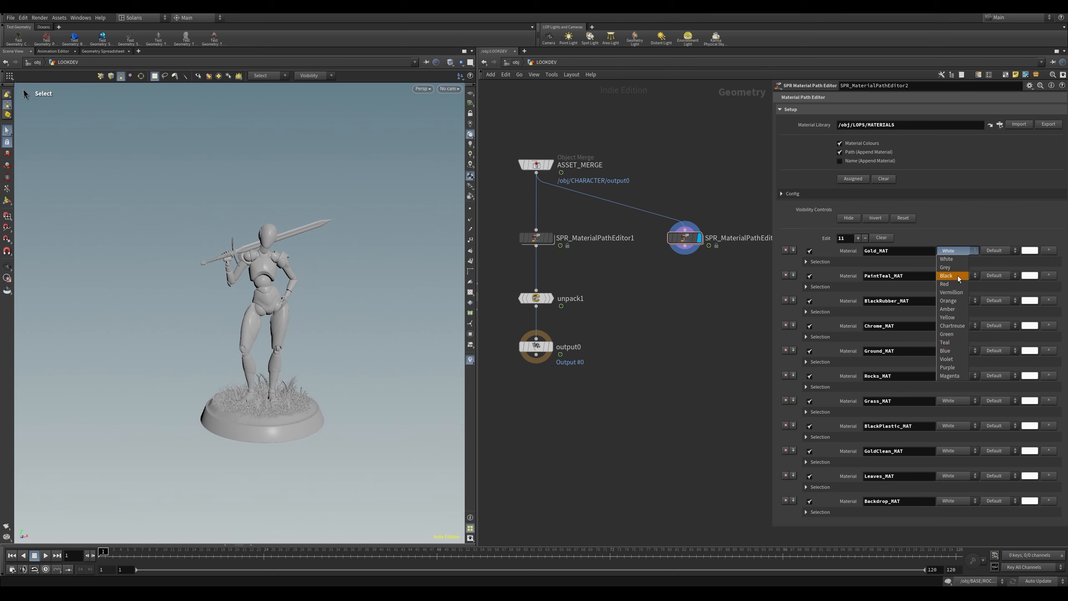
click(954, 310)
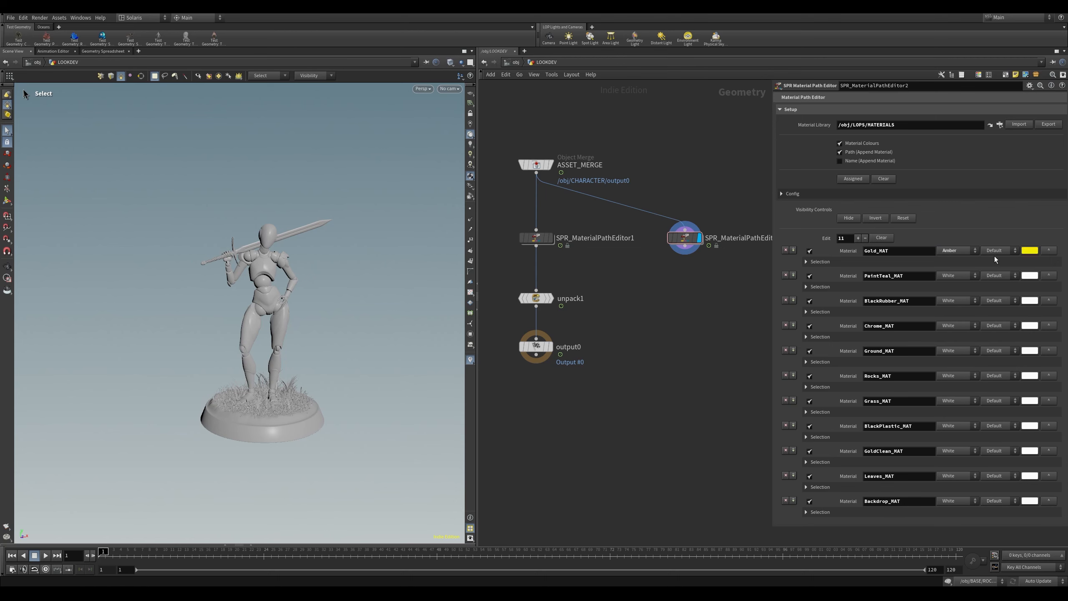
click(996, 250)
click(995, 303)
Step: Set the PaintTeal_MAT entry's colour to Teal and its type to Paint
click(957, 276)
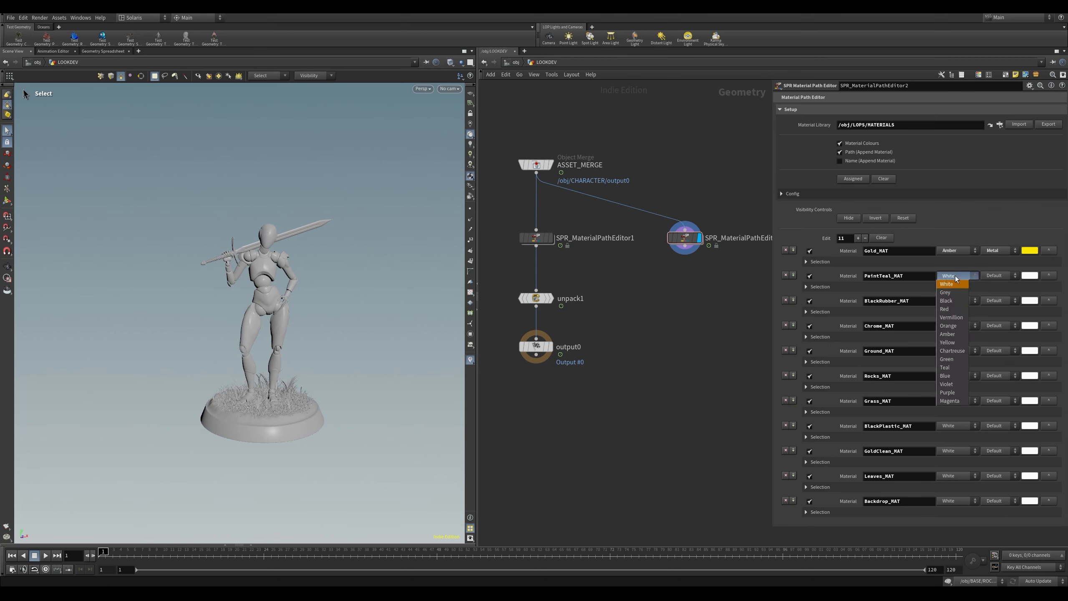
click(946, 367)
click(993, 278)
click(993, 336)
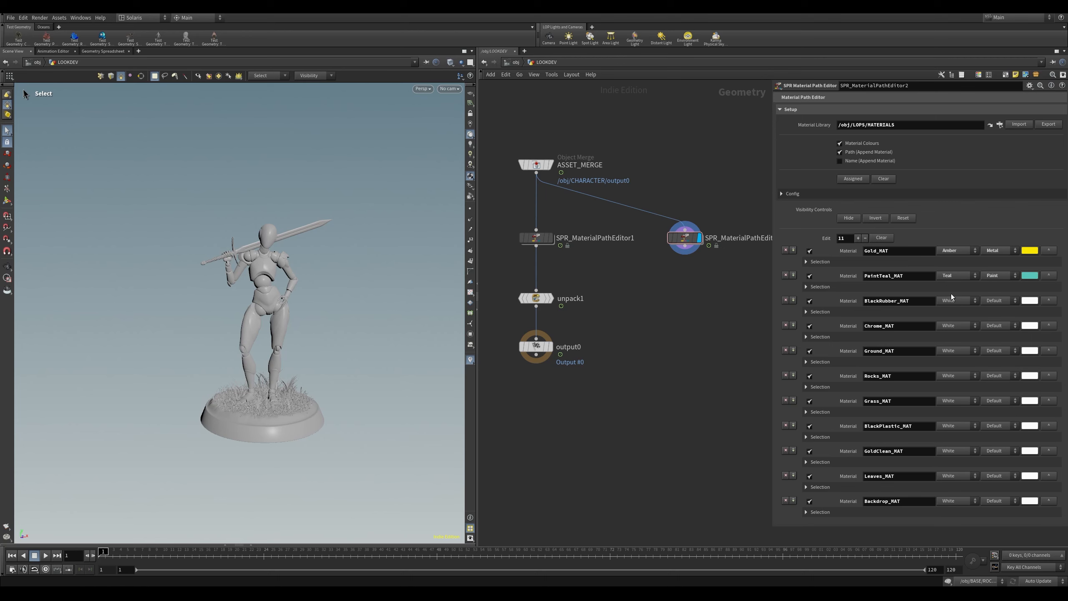
Step: Set the BlackRubber_MAT entry's colour to Black and its type to Rubber
click(953, 300)
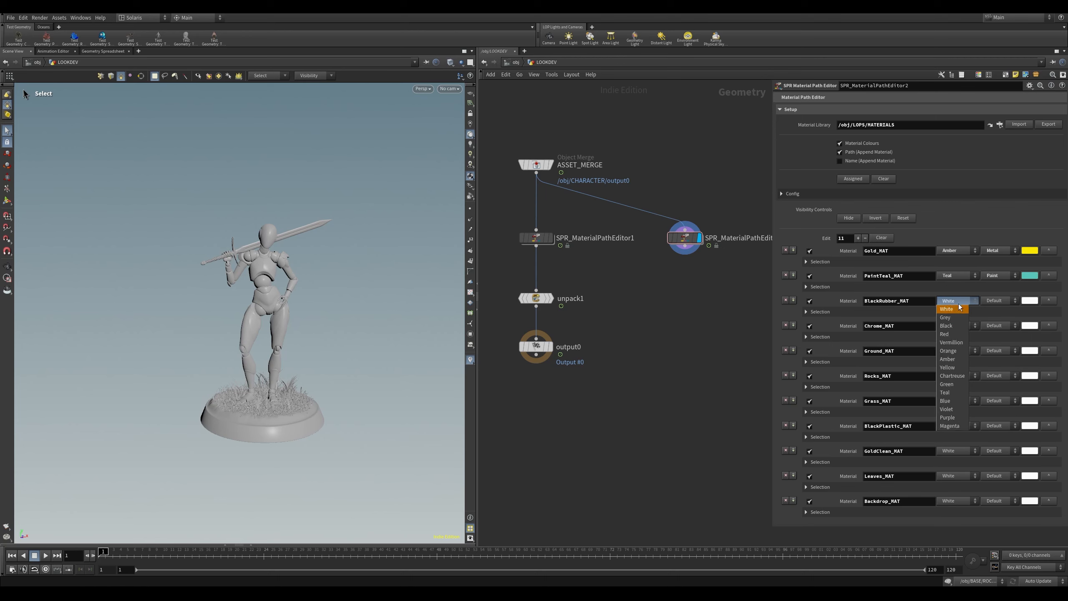
click(946, 326)
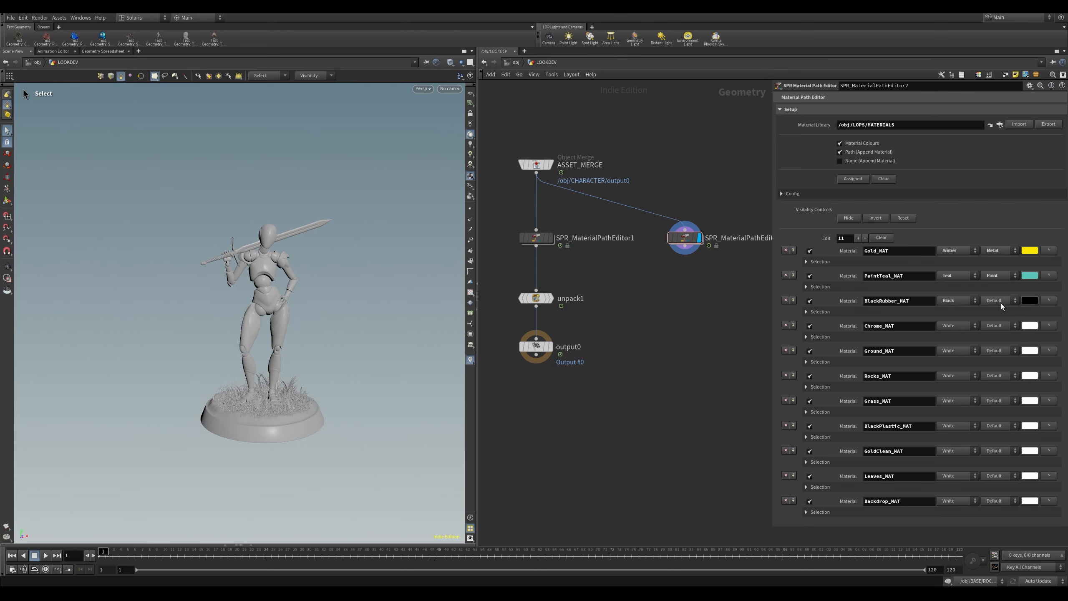
click(998, 300)
click(999, 335)
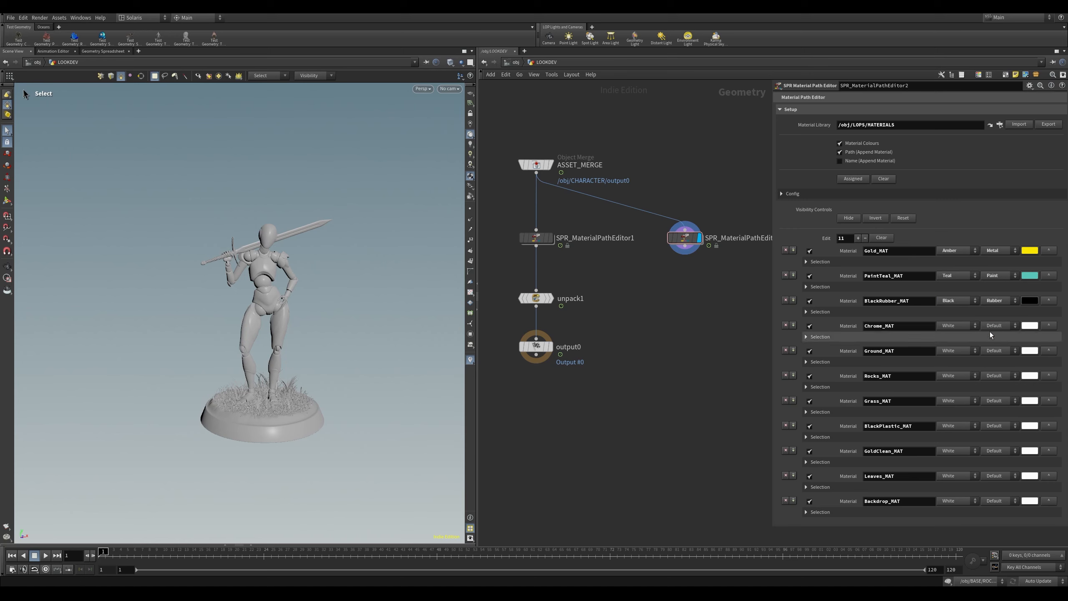
Step: Remove all material entries after BlackRubber_MAT, from Chrome_MAT through Backdrop_MAT
click(784, 325)
click(785, 325)
click(785, 325)
click(785, 325)
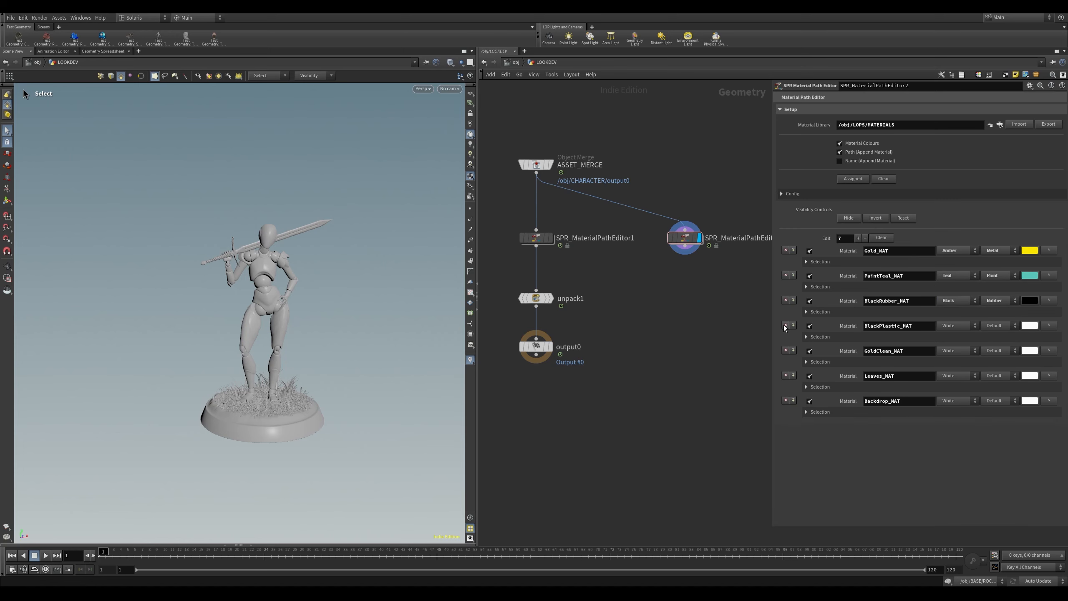
click(785, 326)
click(785, 325)
click(785, 325)
click(784, 325)
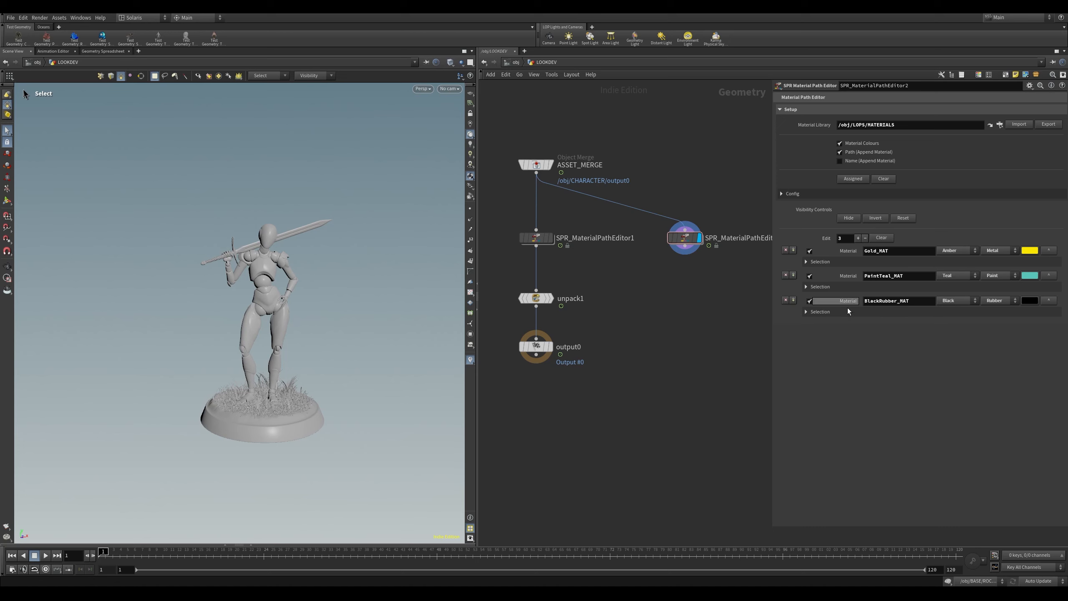
Step: Show the second material path editor's JSON configuration of material colours and types
click(684, 237)
middle_drag(703, 177, 684, 191)
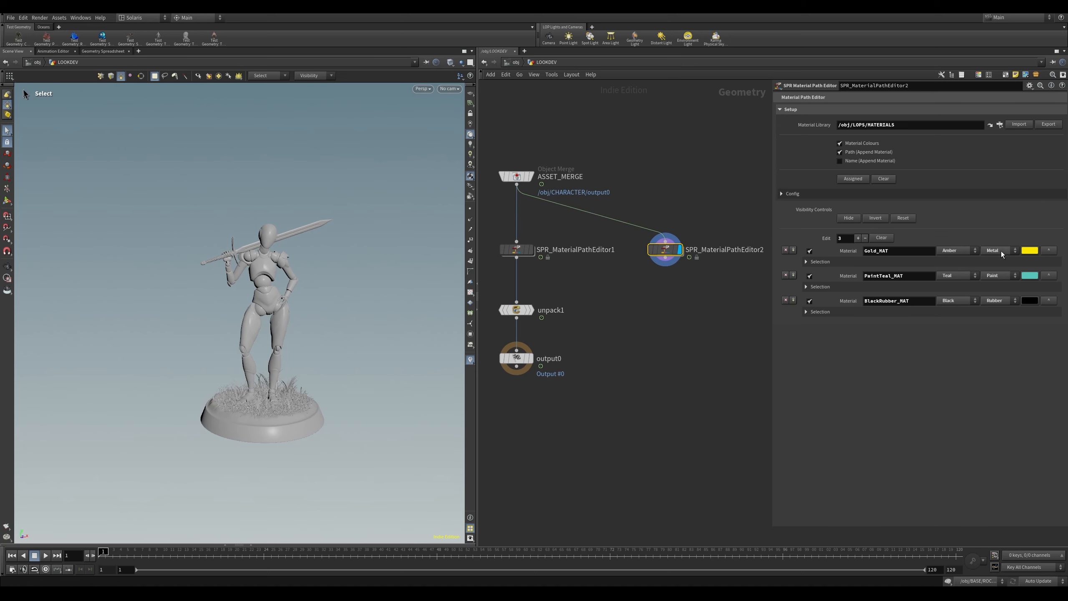
click(970, 249)
click(963, 248)
click(785, 194)
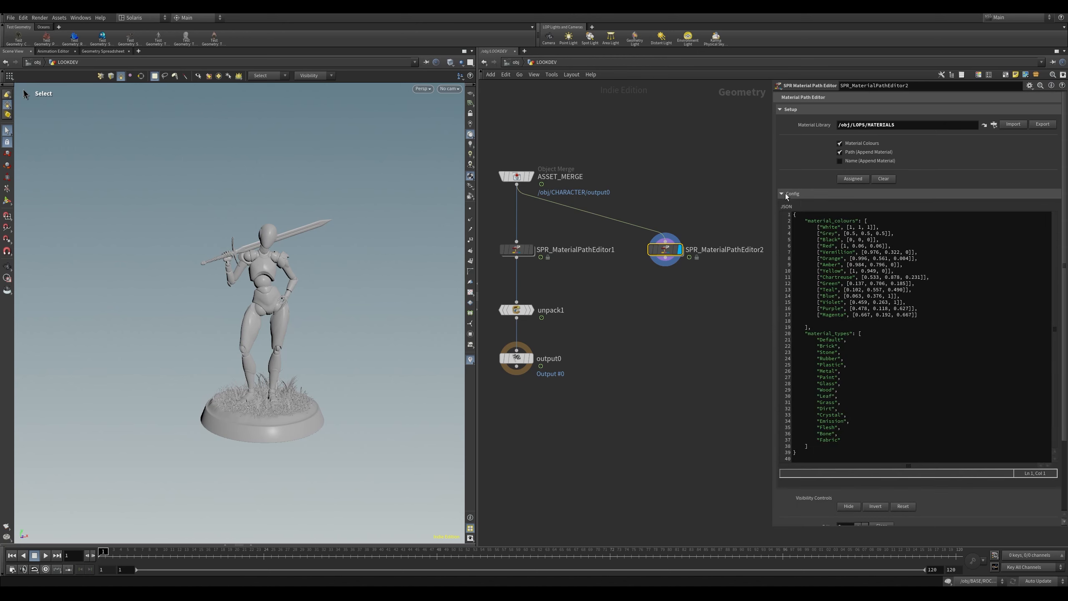
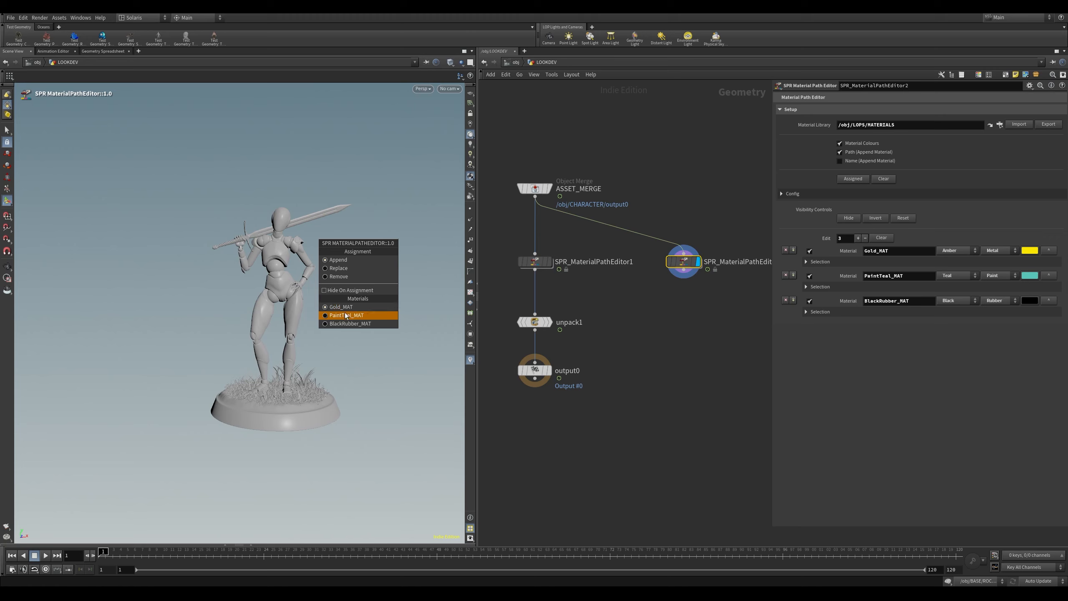
Step: Set the material assignment mode to Append for the viewport tool
click(341, 260)
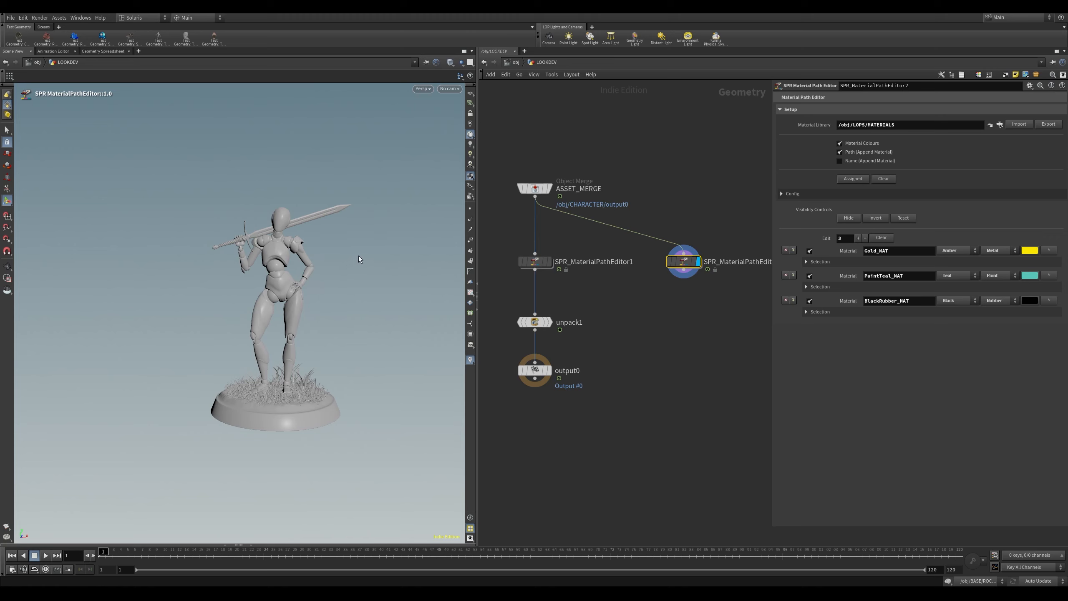
Step: Assign Gold_MAT to the figure's chest, pelvis, shoulder pads, thighs and shins
key(s)
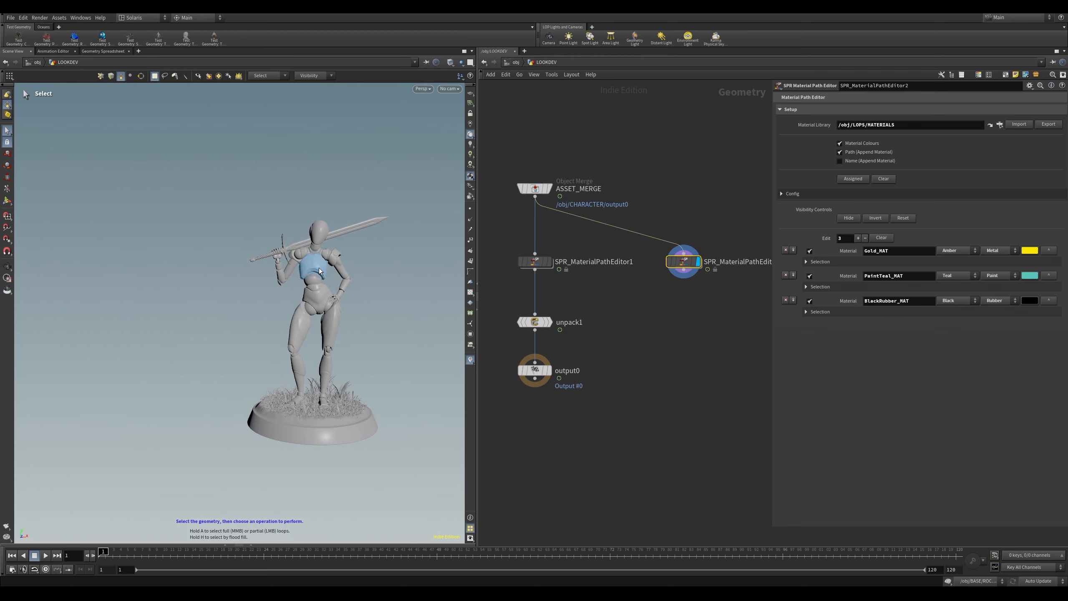
click(318, 269)
shift+click(318, 296)
shift+click(335, 257)
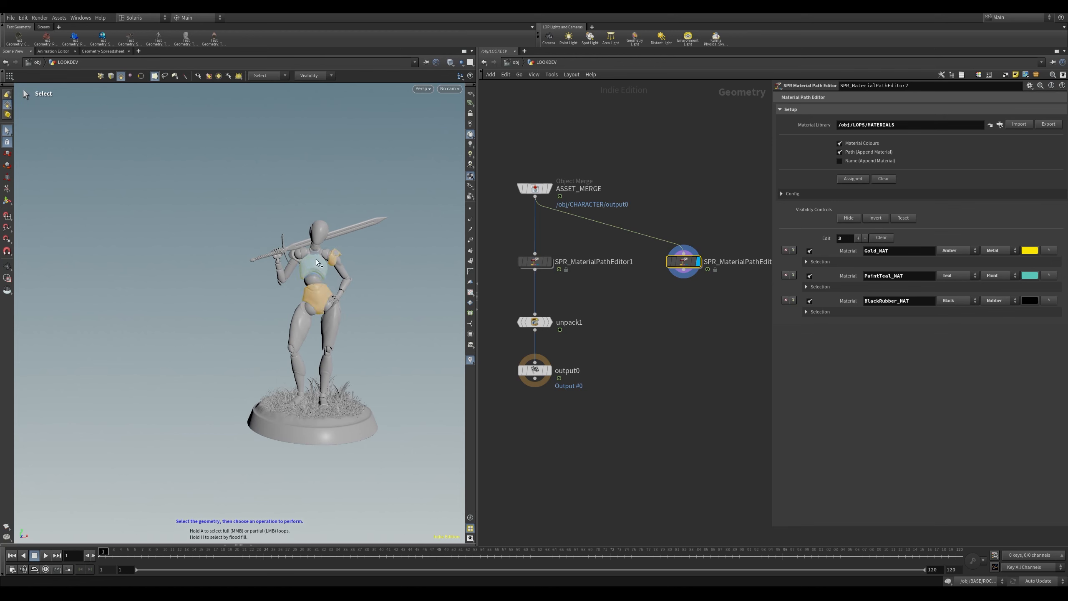
shift+click(295, 258)
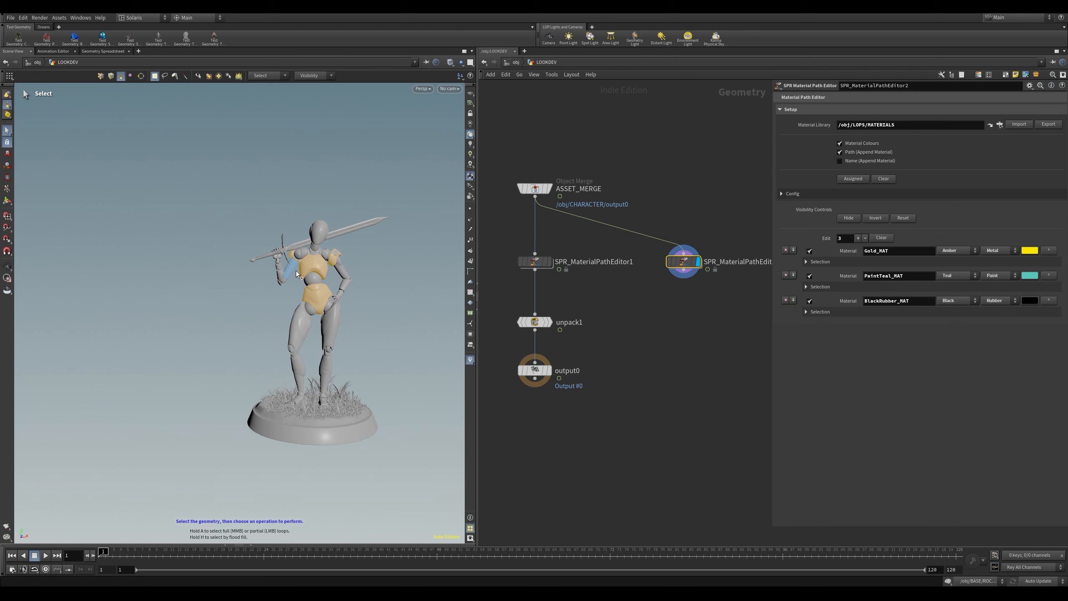
shift+click(299, 330)
shift+click(329, 324)
shift+click(328, 370)
shift+click(300, 372)
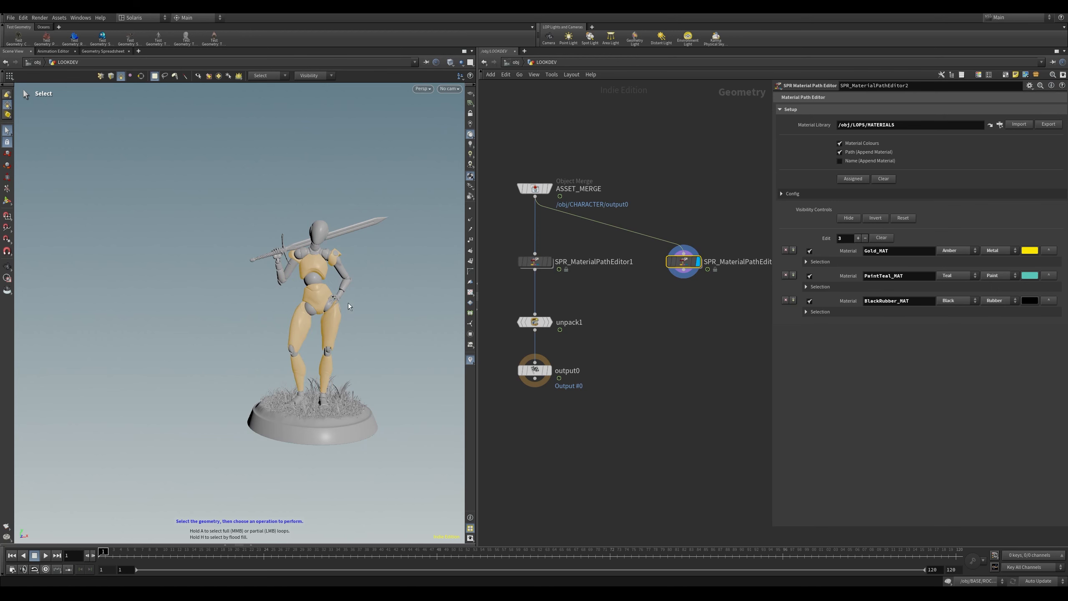
scroll(349, 305, up, 5)
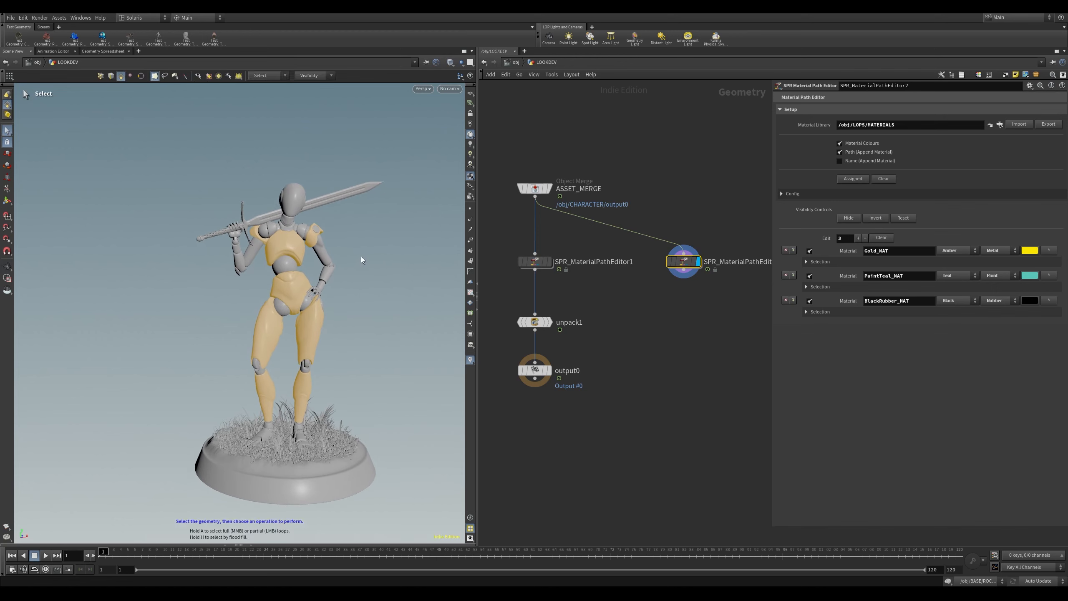
key(Return)
key(Escape)
drag(360, 257, 438, 267)
scroll(420, 256, up, 3)
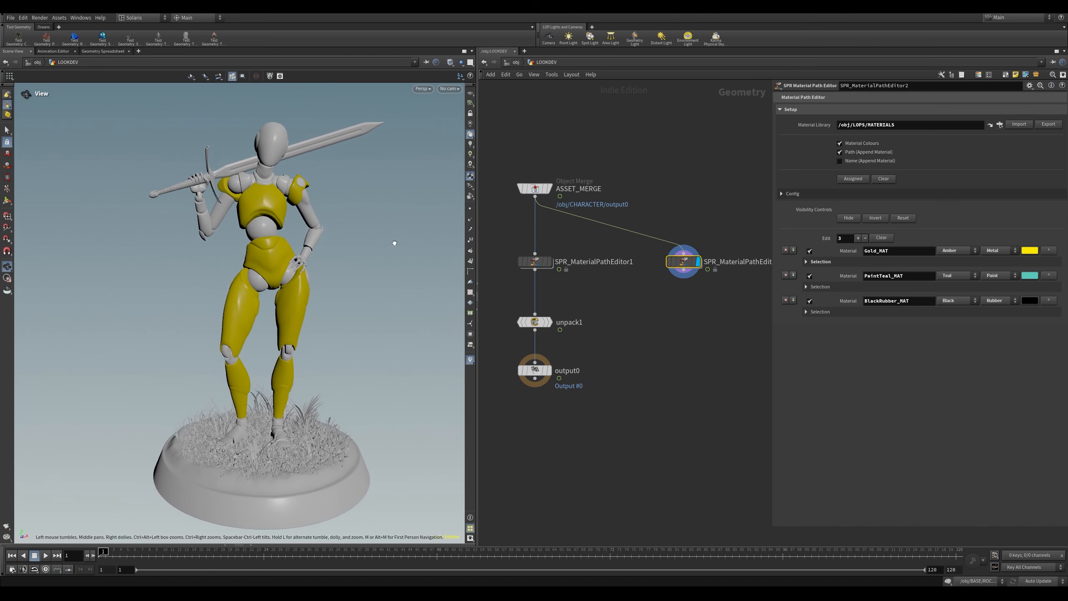
Step: Make PaintTeal_MAT the active material and assign it to both inner shoulder pieces and both forearms
scroll(395, 243, down, 3)
key(Return)
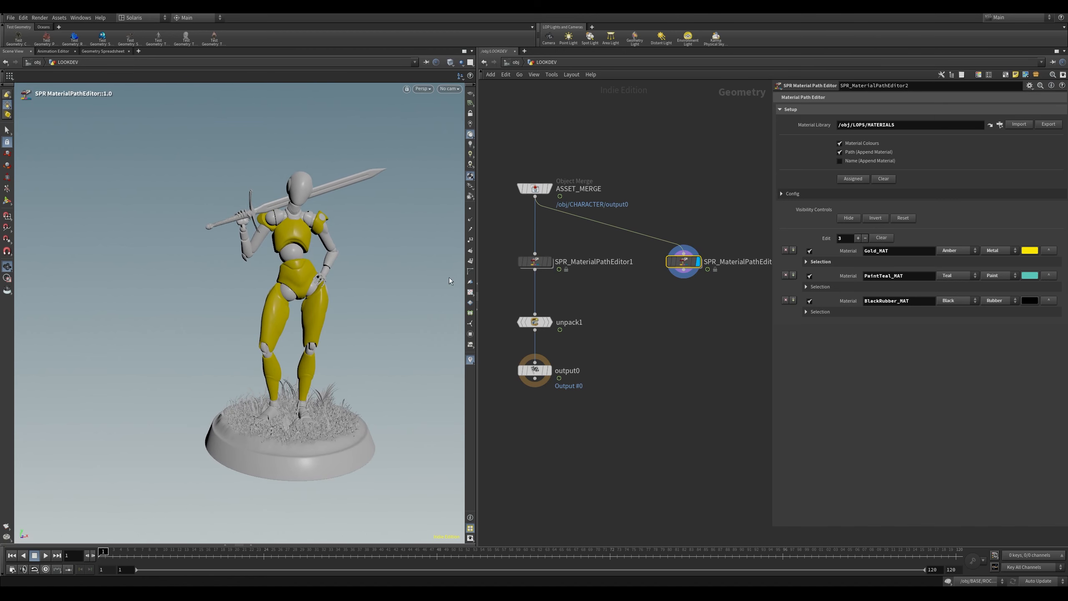
right_click(355, 221)
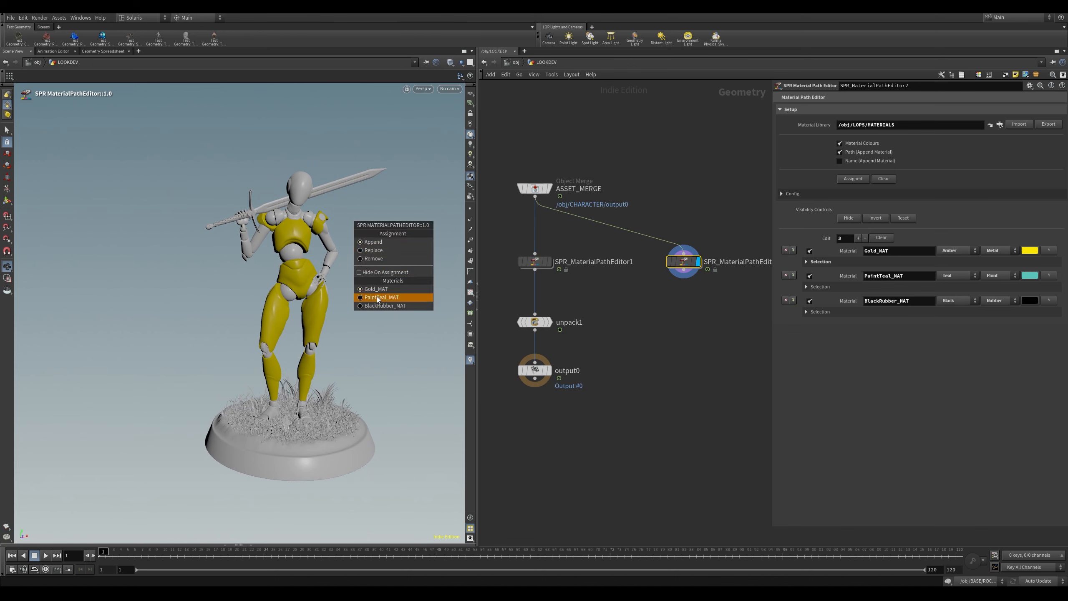
key(Escape)
drag(376, 289, 395, 267)
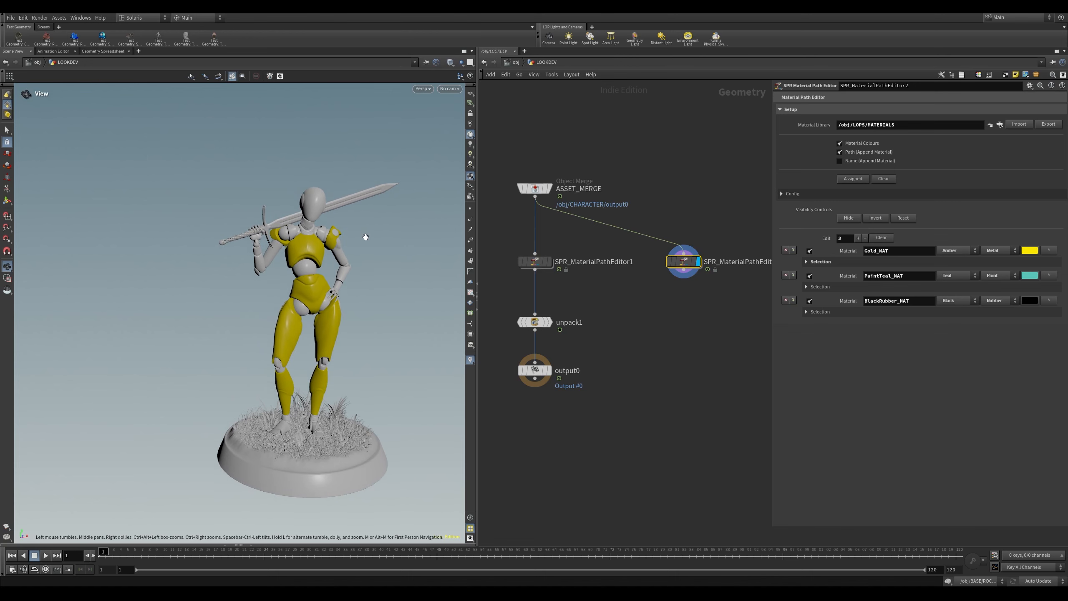
scroll(366, 237, up, 2)
key(s)
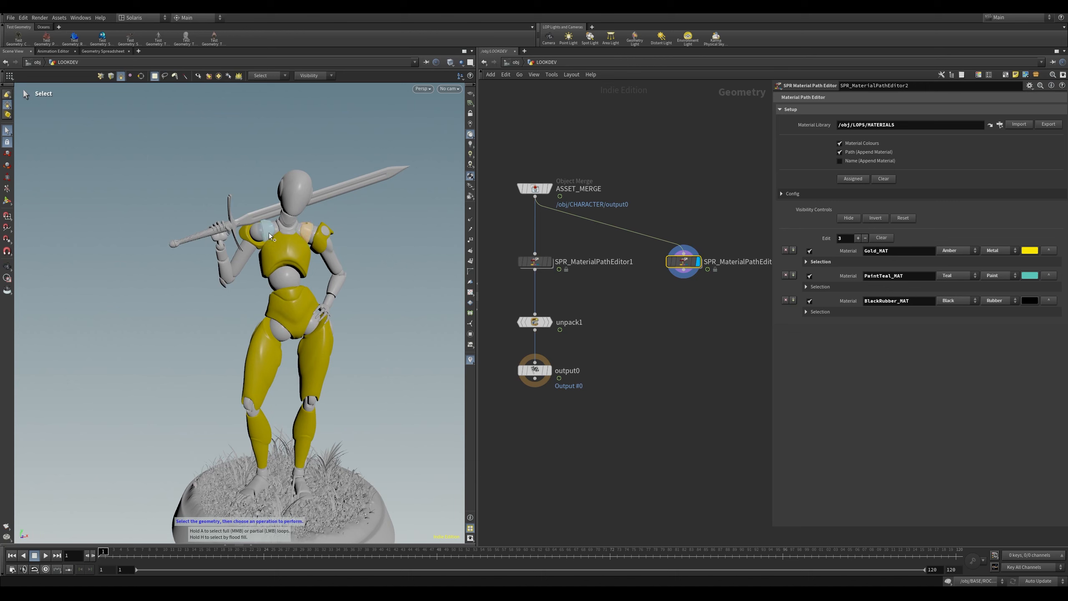
shift+click(269, 233)
shift+click(225, 276)
shift+click(341, 288)
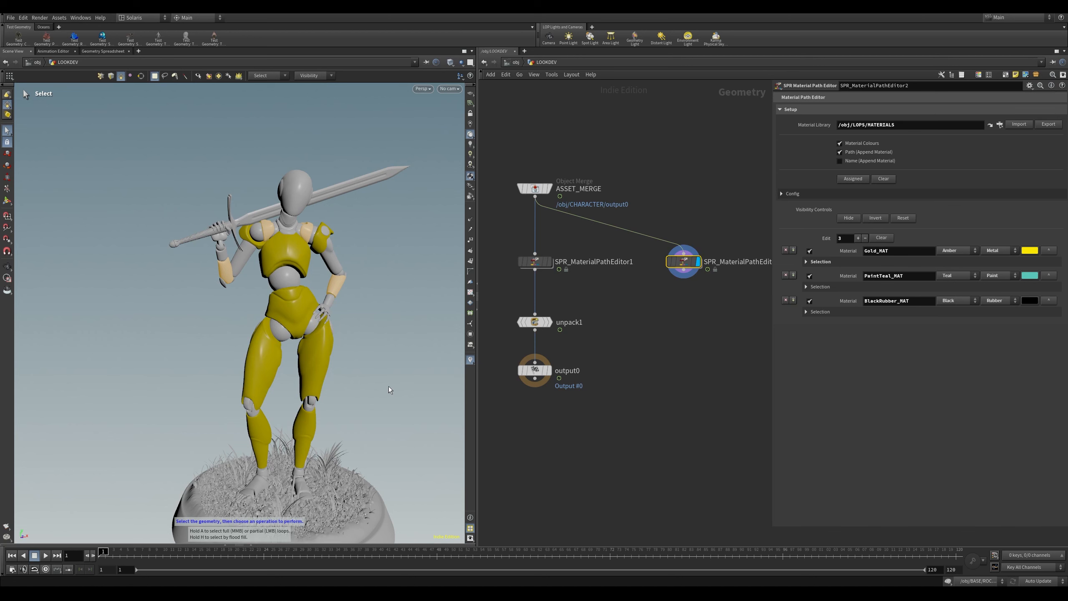
key(Return)
key(Escape)
drag(377, 320, 341, 236)
Step: Make BlackRubber_MAT the active material and assign it to the hip joints, waist ball and both upper arms
key(Return)
right_click(383, 237)
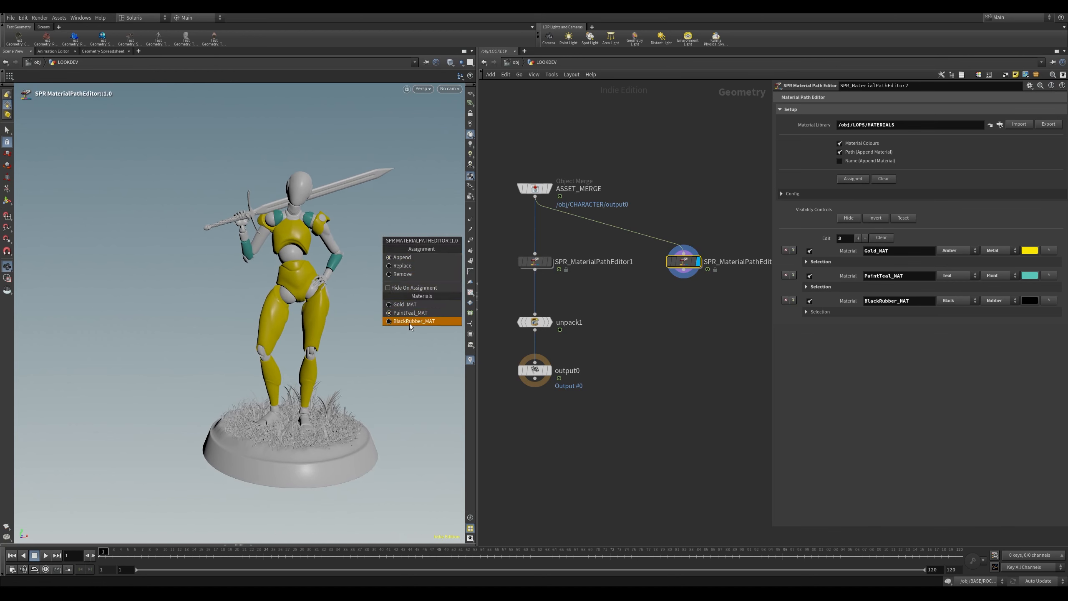
click(410, 321)
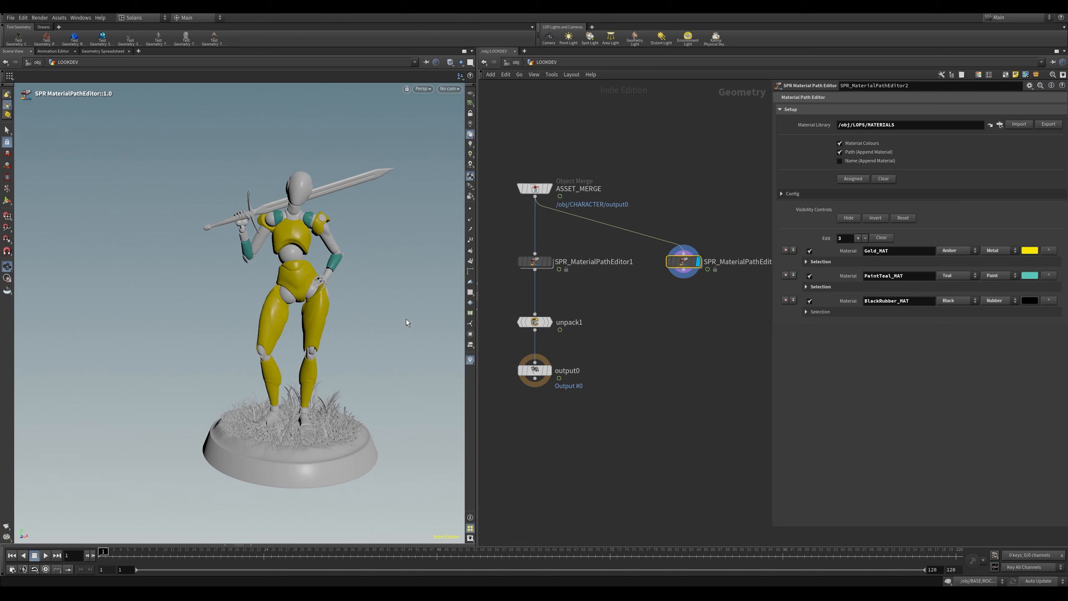
click(302, 293)
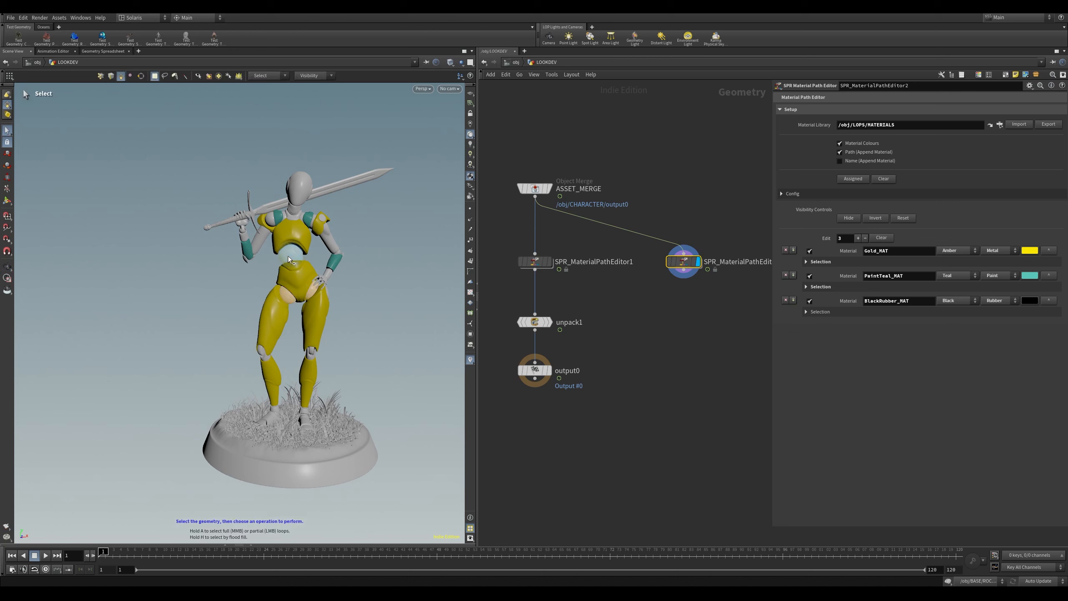
click(289, 258)
click(289, 212)
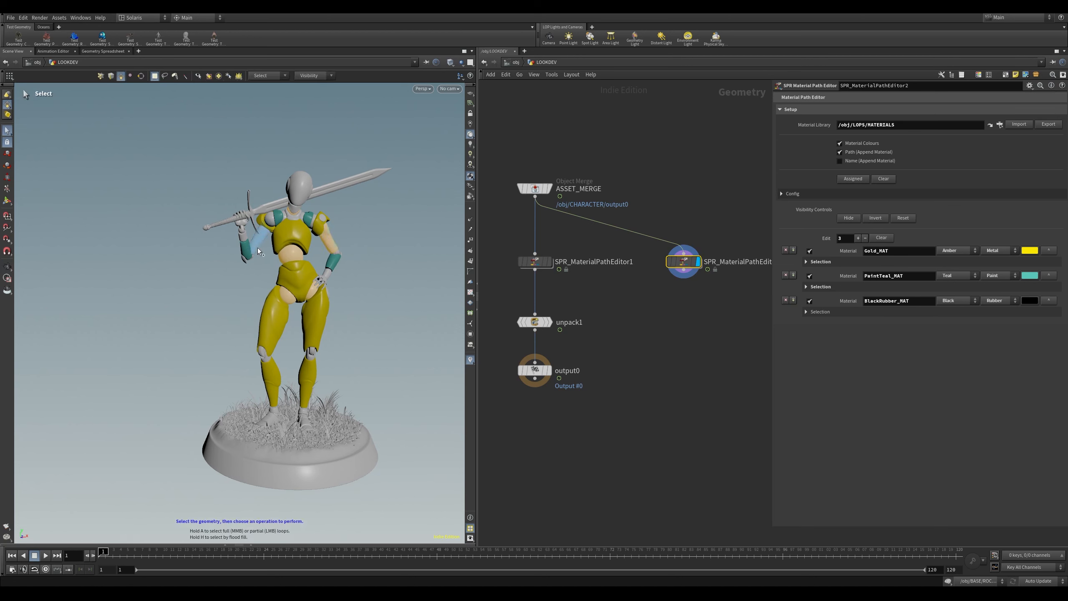
click(258, 251)
key(Return)
key(Escape)
drag(416, 249, 389, 246)
middle_drag(354, 235, 288, 227)
right_drag(288, 227, 293, 245)
middle_drag(294, 245, 312, 226)
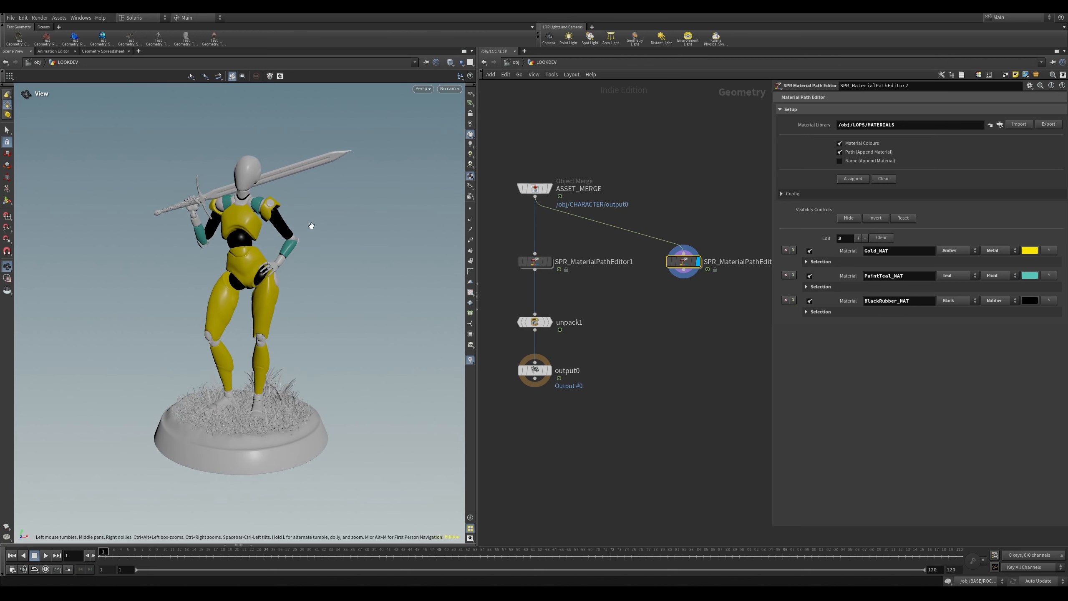
drag(311, 226, 320, 223)
key(Return)
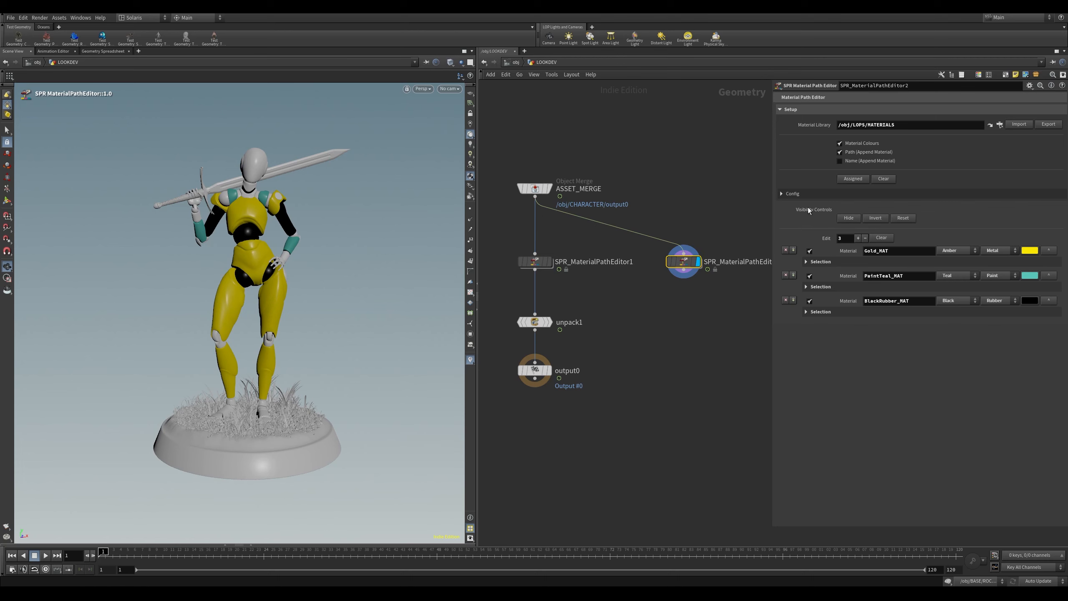
Step: Hide the figure's chest, pelvis and both thighs with the material path editor's visibility controls
alt+middle_drag(393, 209, 349, 208)
click(8, 131)
click(267, 219)
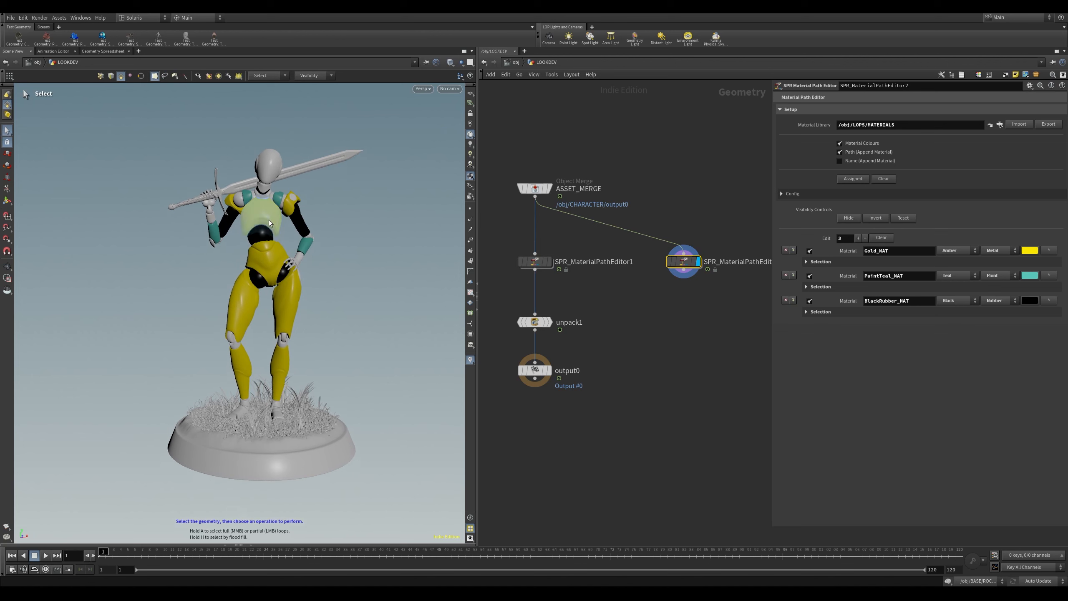
shift+click(275, 263)
shift+click(245, 306)
shift+click(288, 307)
alt+drag(341, 267, 265, 158)
click(849, 218)
key(Escape)
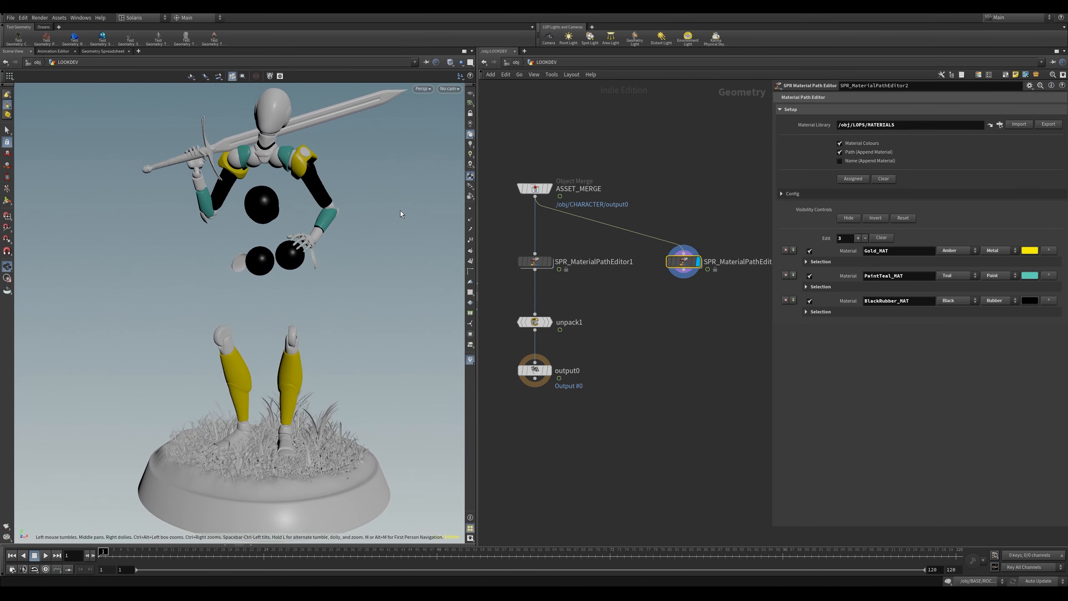
drag(401, 212, 279, 243)
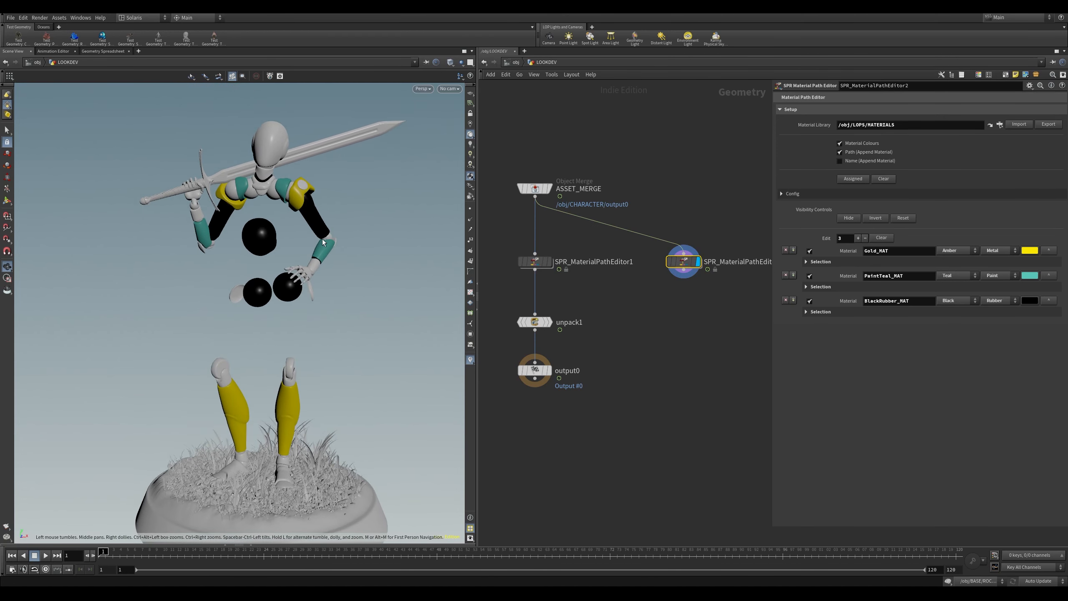
middle_drag(317, 341, 342, 312)
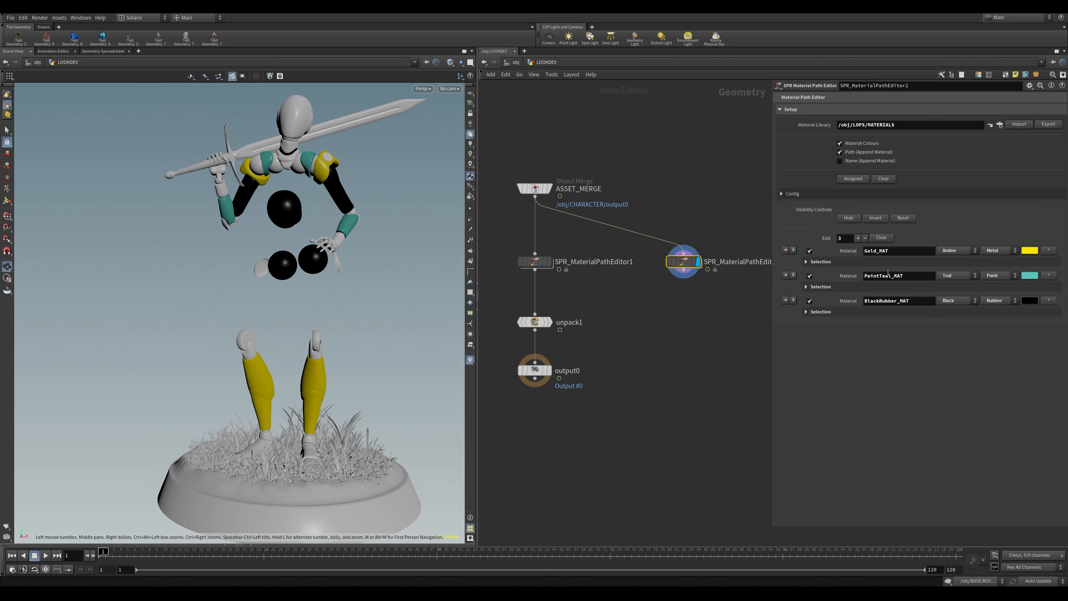
Step: Invert the visibility to isolate the chest, pelvis and thighs, and reset it to show the whole model
click(876, 218)
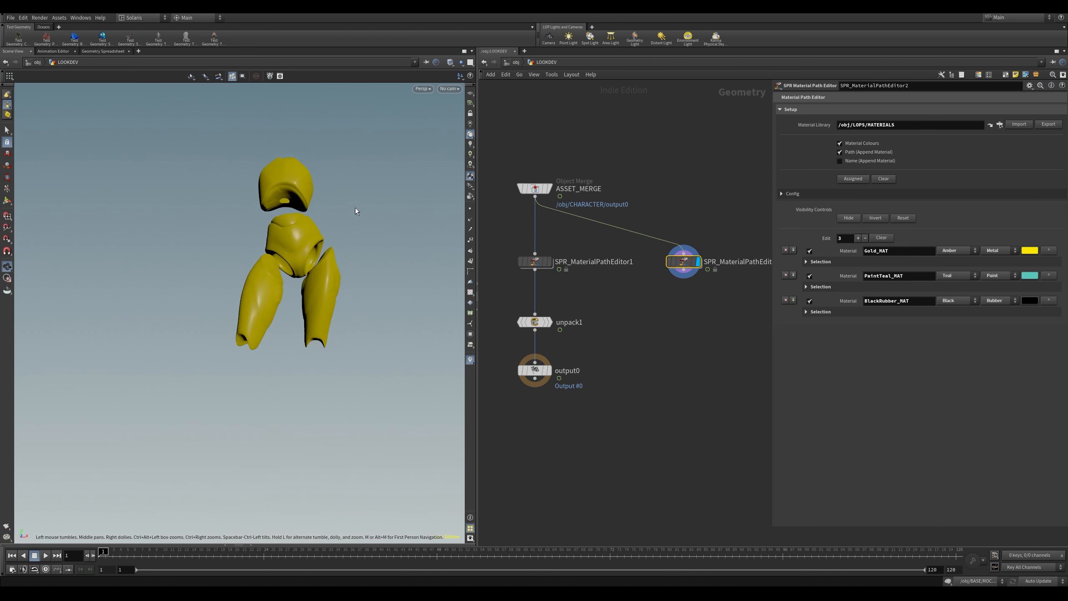
drag(356, 211, 517, 194)
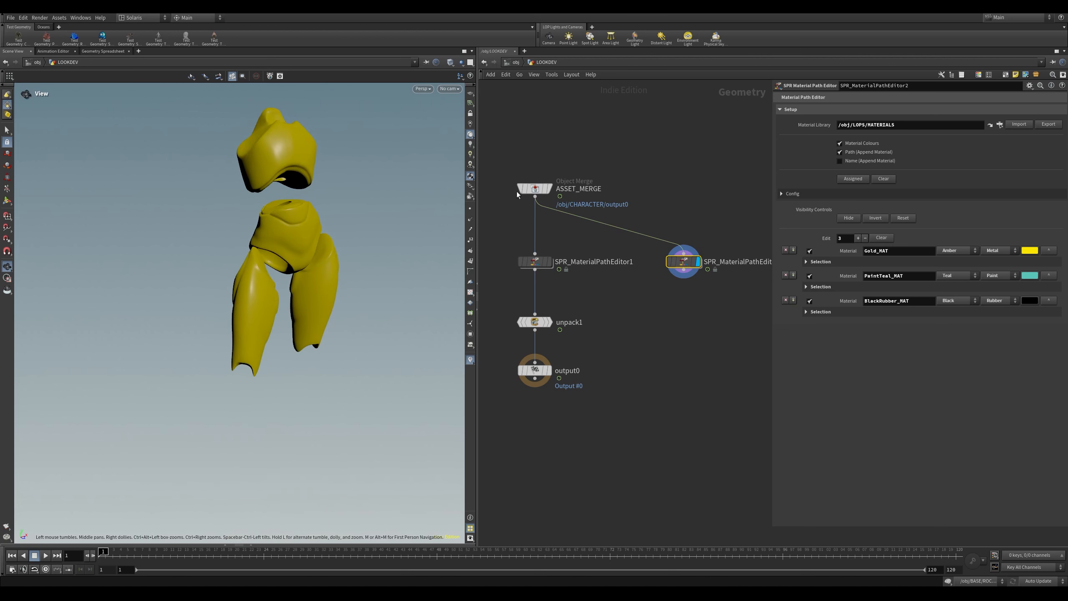
click(903, 218)
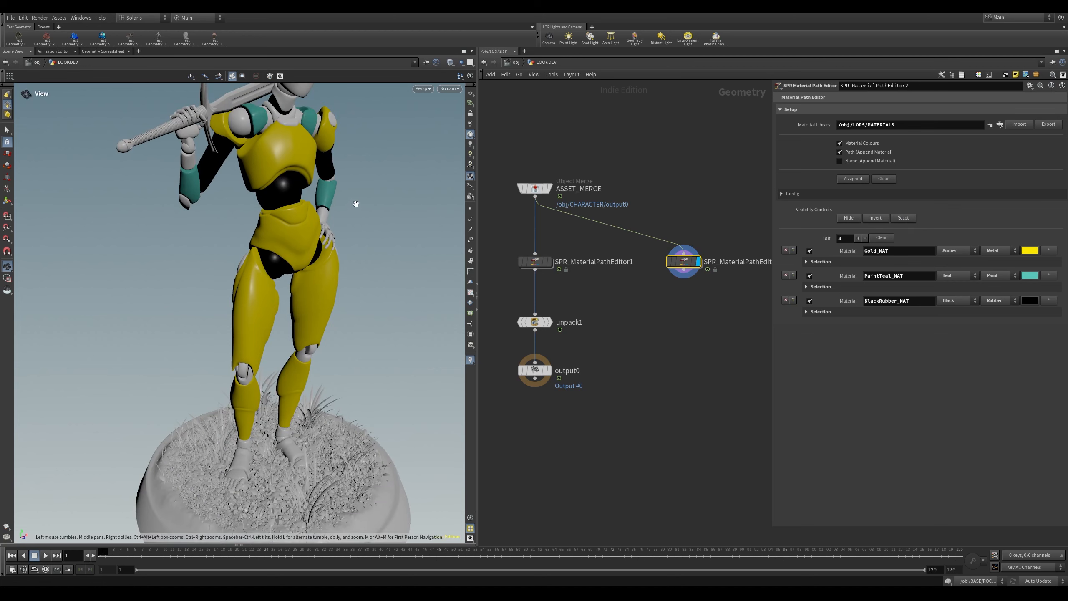
drag(355, 204, 370, 229)
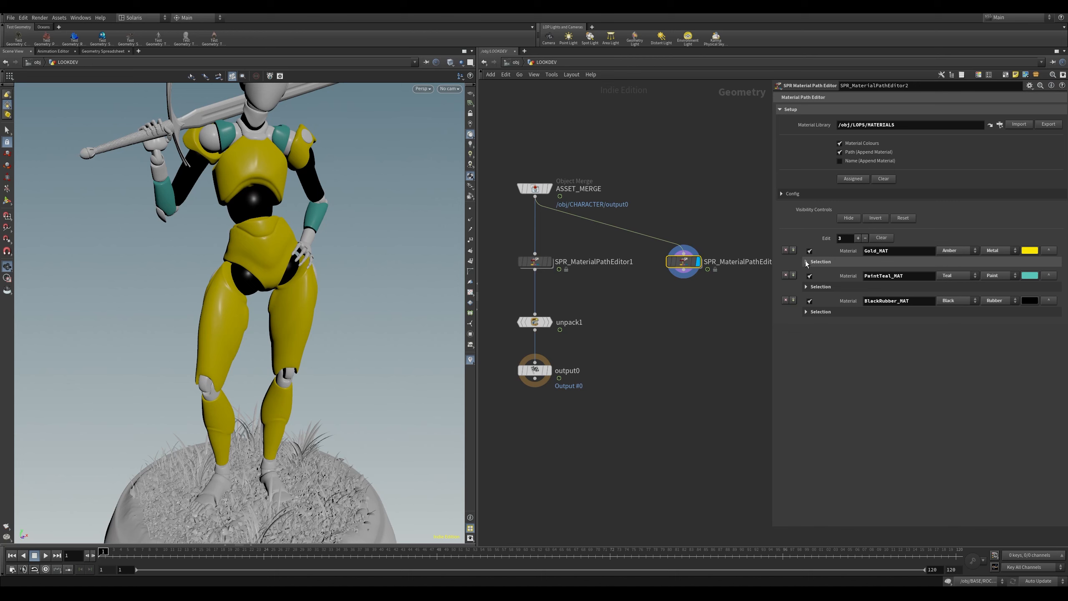
Step: Expand Gold_MAT's selection group and isolate its assigned parts in the viewport
click(806, 261)
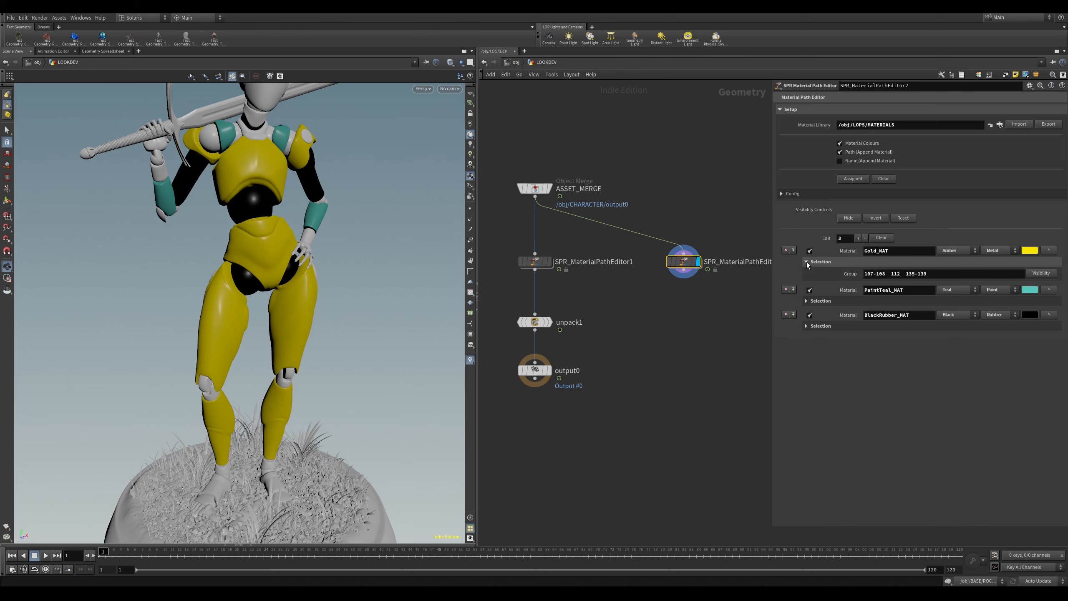
click(948, 277)
click(1043, 279)
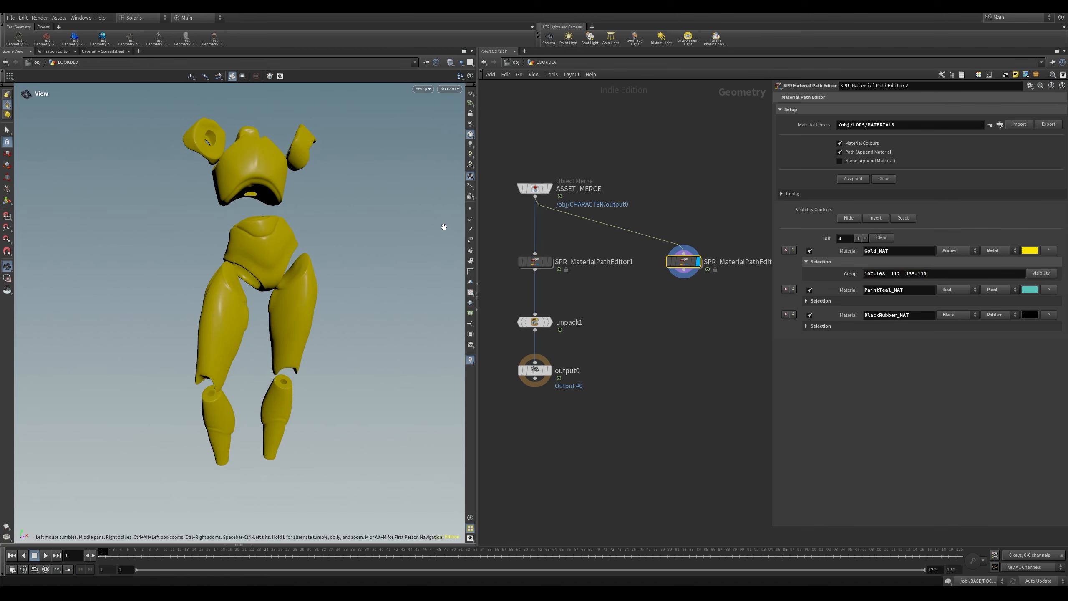
scroll(444, 228, down, 3)
drag(340, 207, 323, 136)
Step: Invert the visibility to hide the Gold_MAT parts and enable Hide On Assignment for the viewport tool
click(876, 217)
drag(348, 210, 391, 208)
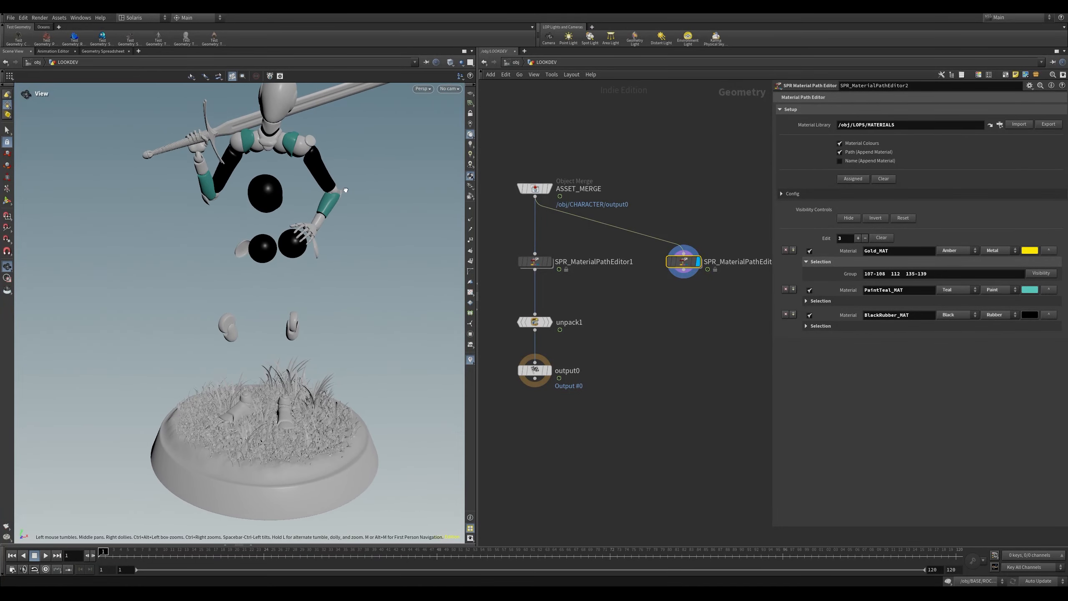
key(Return)
right_click(391, 208)
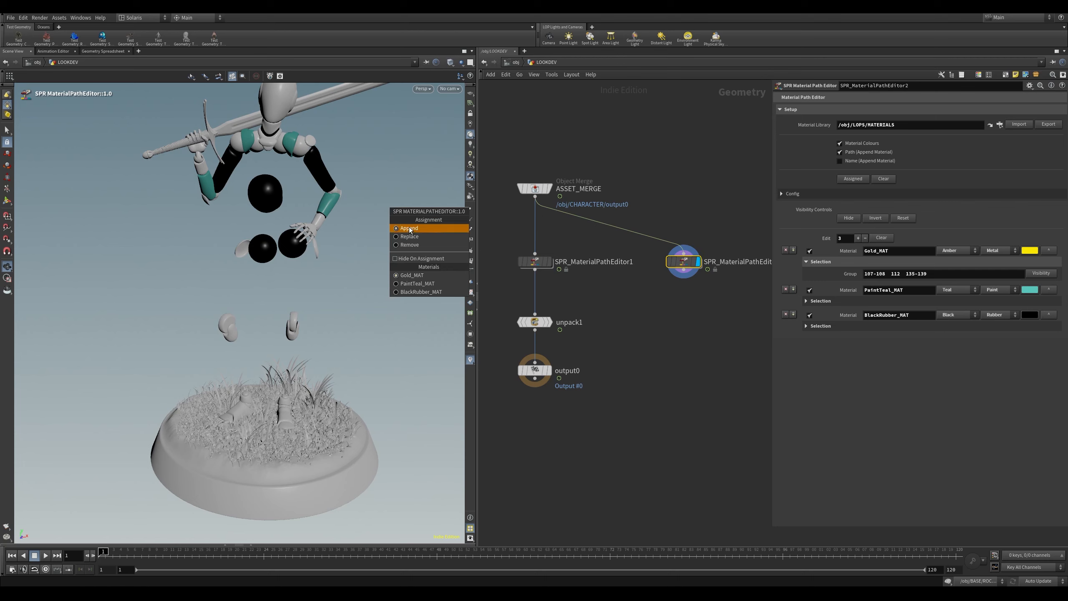
click(401, 258)
alt+drag(402, 257, 403, 207)
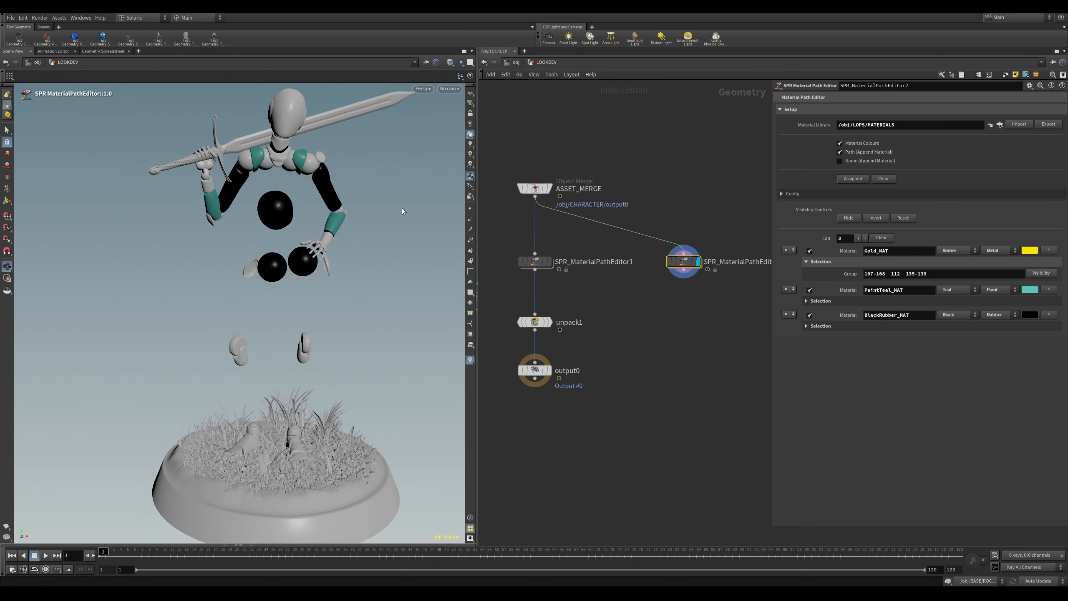
Step: Append the figure's head to Gold_MAT's assigned parts
key(s)
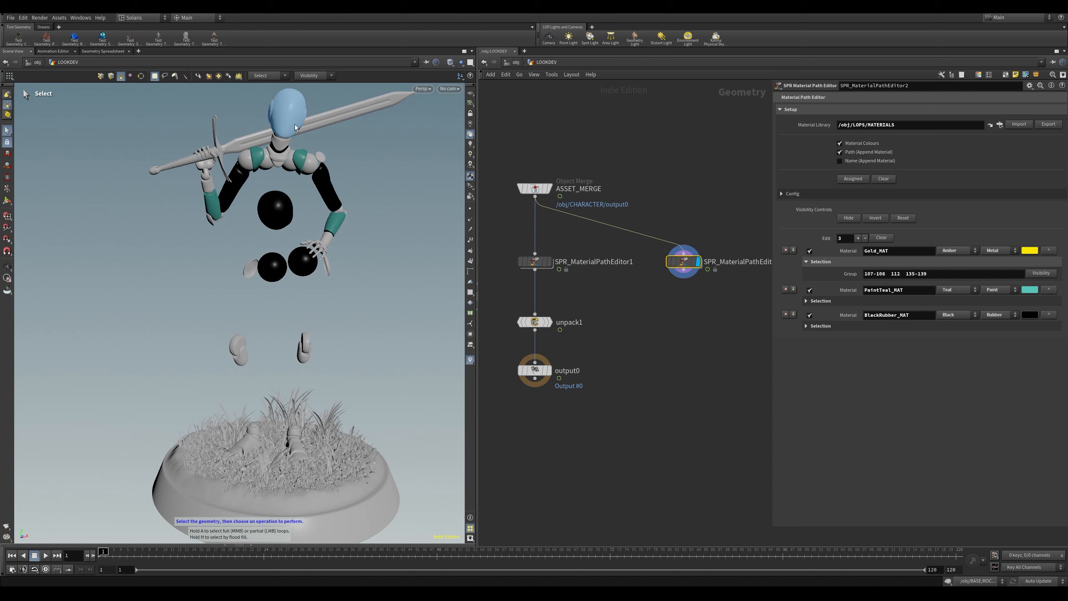
key(Return)
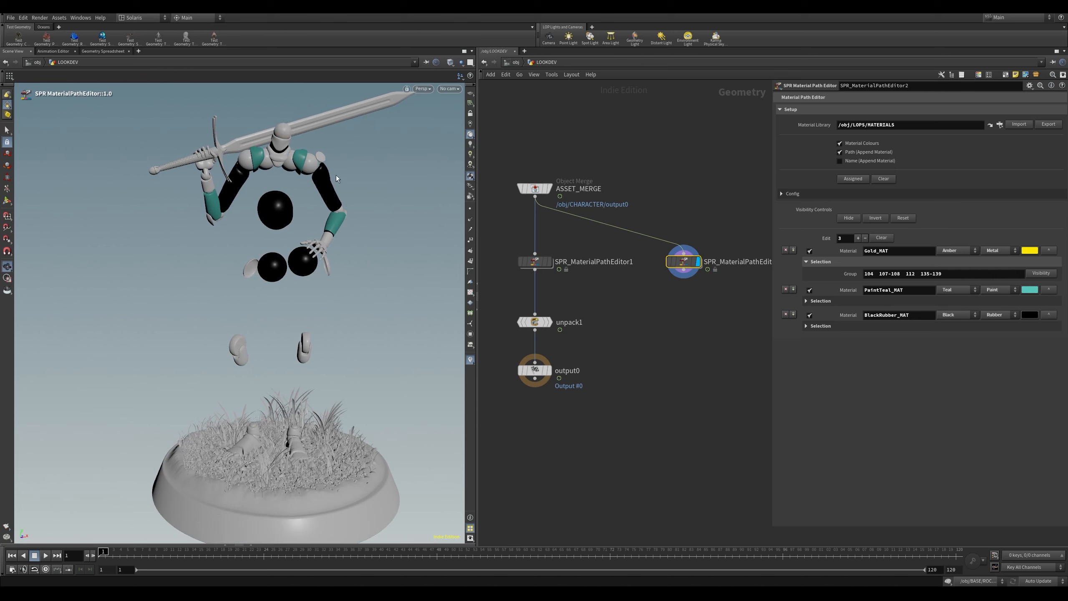
alt+middle_drag(377, 163, 379, 193)
drag(379, 193, 345, 174)
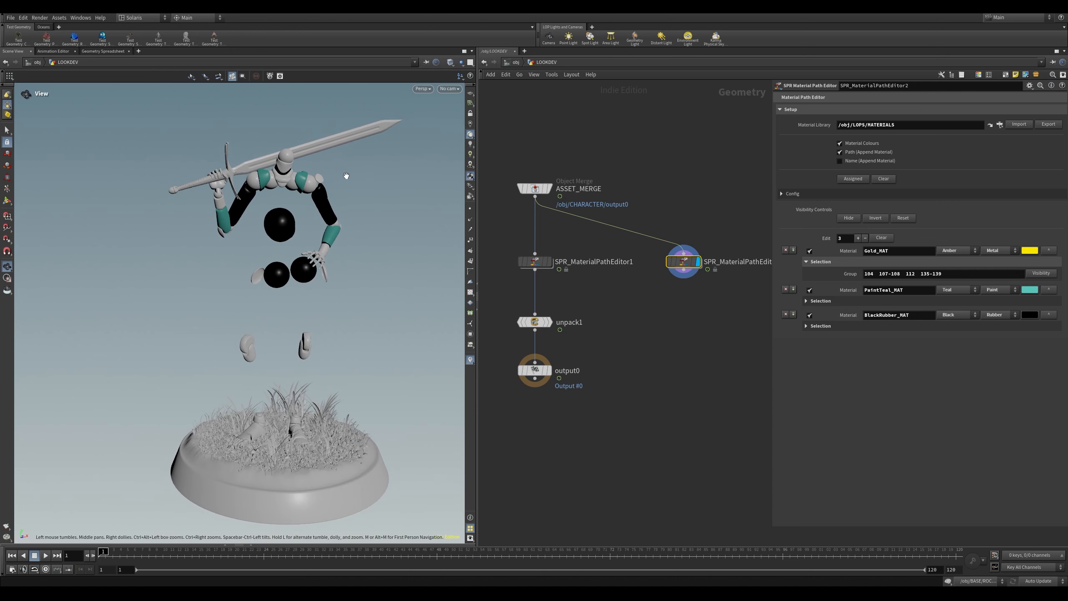
key(Return)
Step: Invert the visibility to inspect the hidden gold parts, and reset it to show the complete model
click(876, 219)
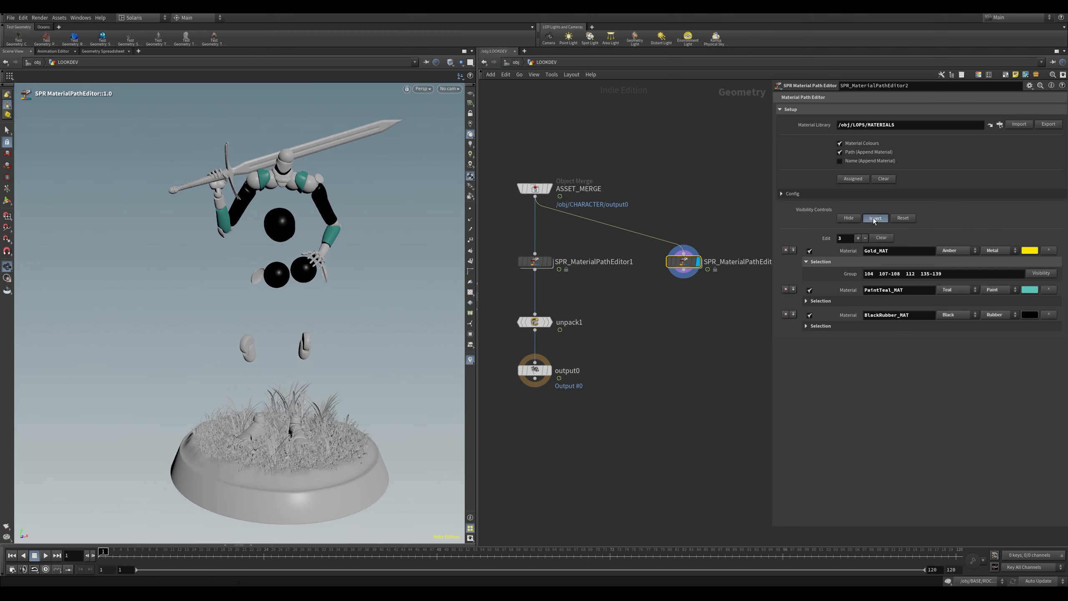
mouse_move(328, 178)
alt+mouse_down()
mouse_move(381, 198)
mouse_move(304, 212)
mouse_move(220, 184)
mouse_move(293, 221)
mouse_move(346, 210)
mouse_move(332, 168)
alt+mouse_up()
click(903, 218)
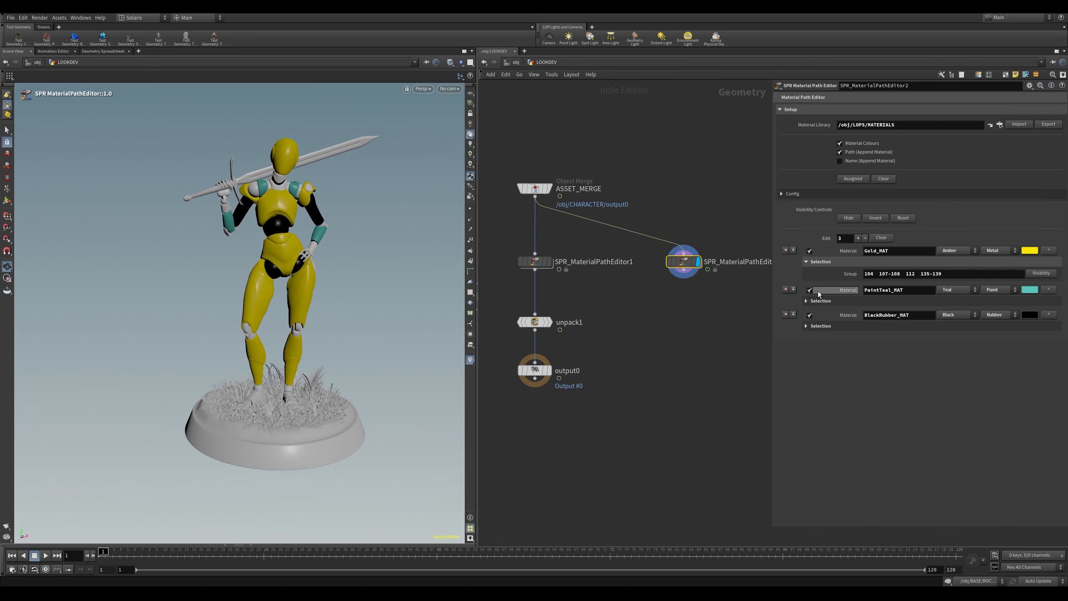
Step: Isolate all parts that already have a material assigned and examine them in the viewport
click(853, 179)
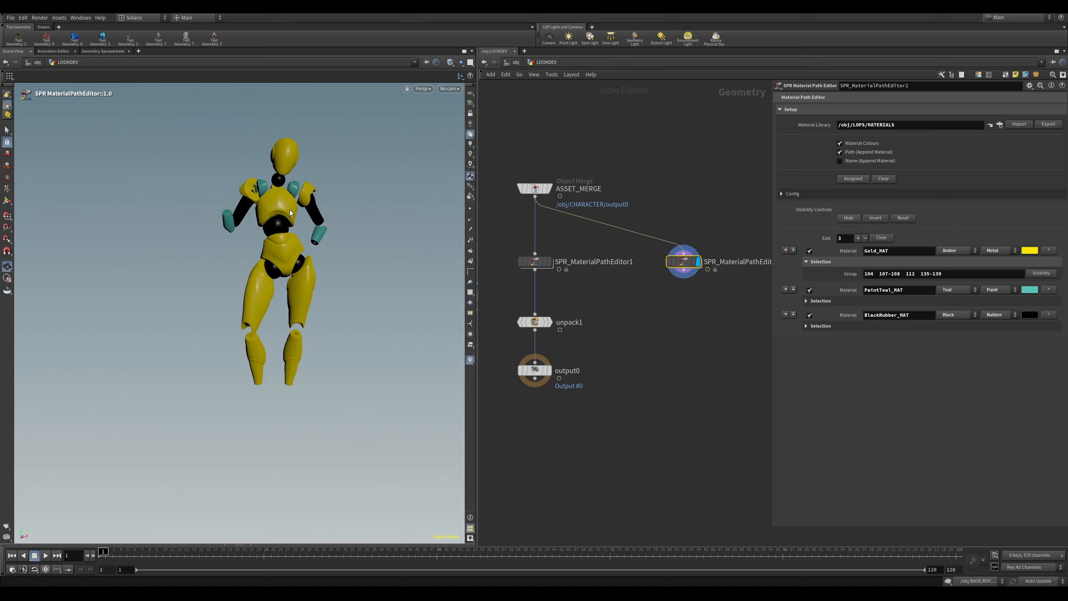
alt+drag(290, 213, 193, 173)
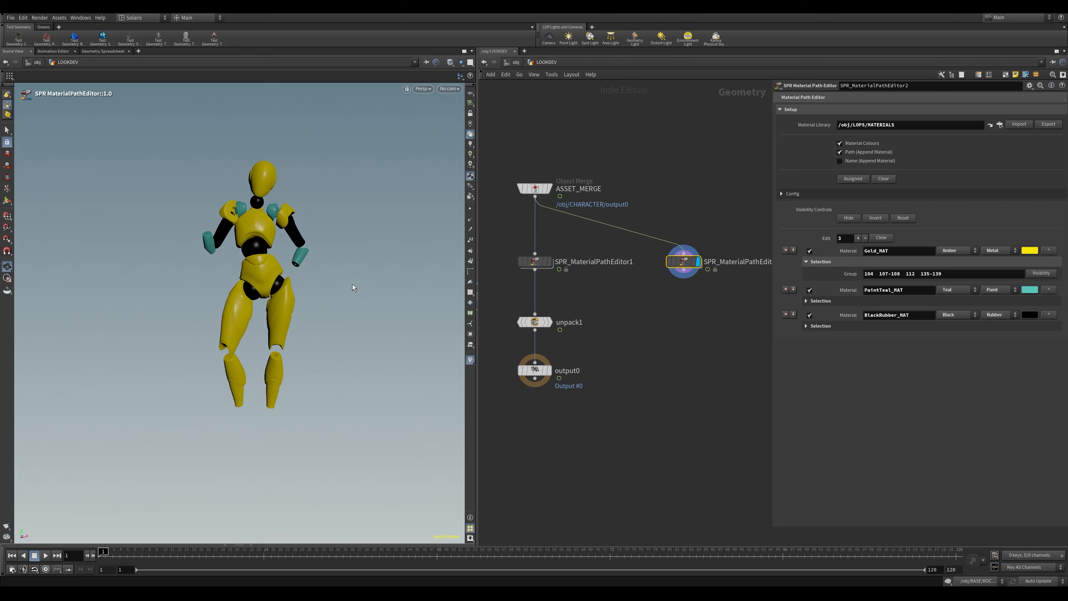
alt+drag(353, 287, 360, 214)
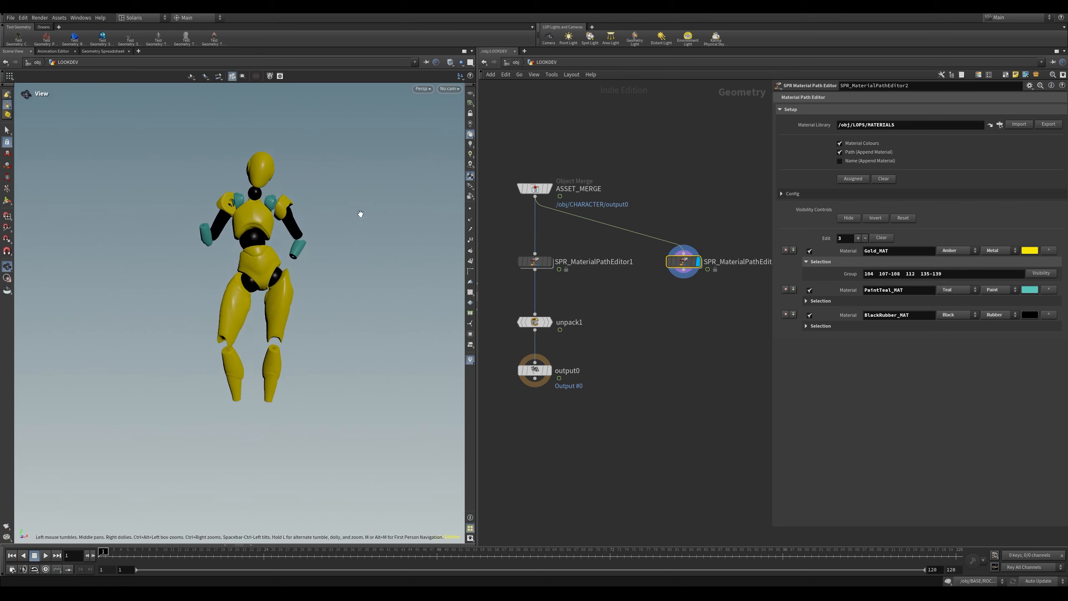
Step: Invert the visibility to examine the parts without a material, and reset it to show the whole figure
click(875, 218)
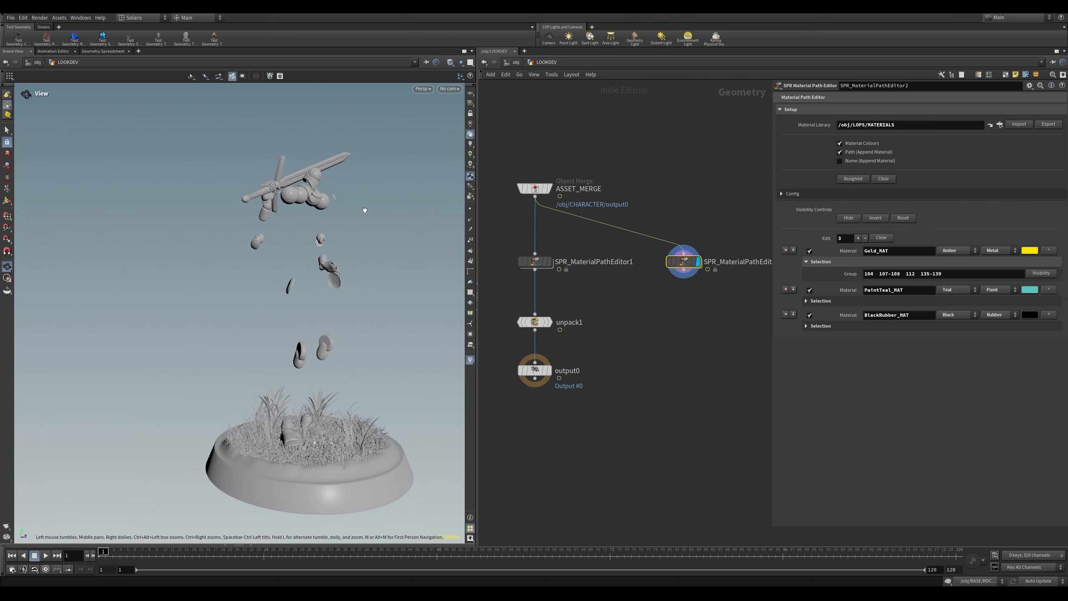
alt+drag(364, 210, 179, 242)
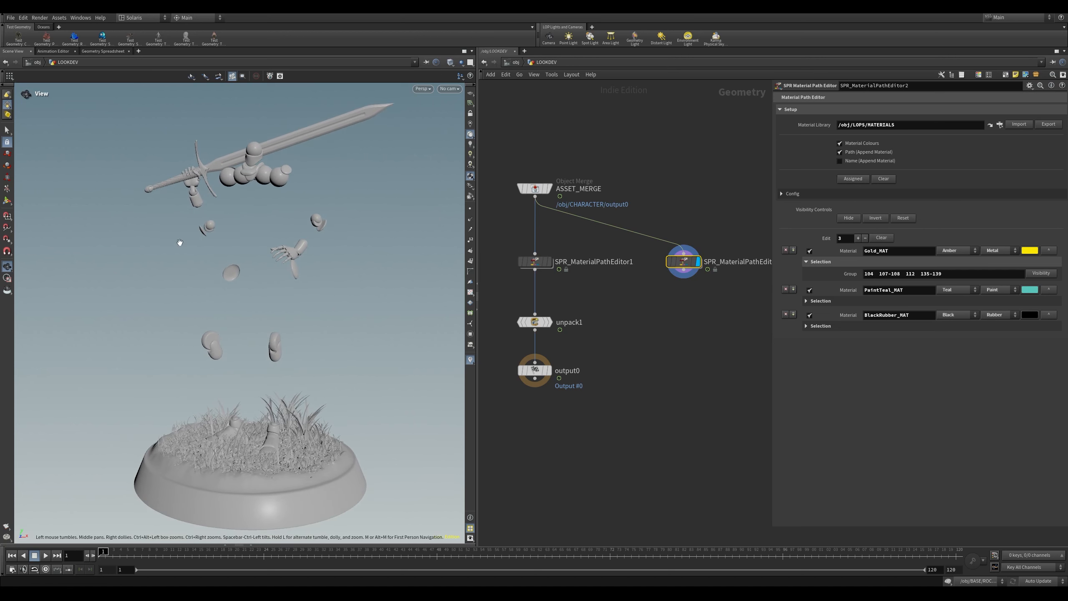
key(Return)
alt+drag(316, 236, 372, 231)
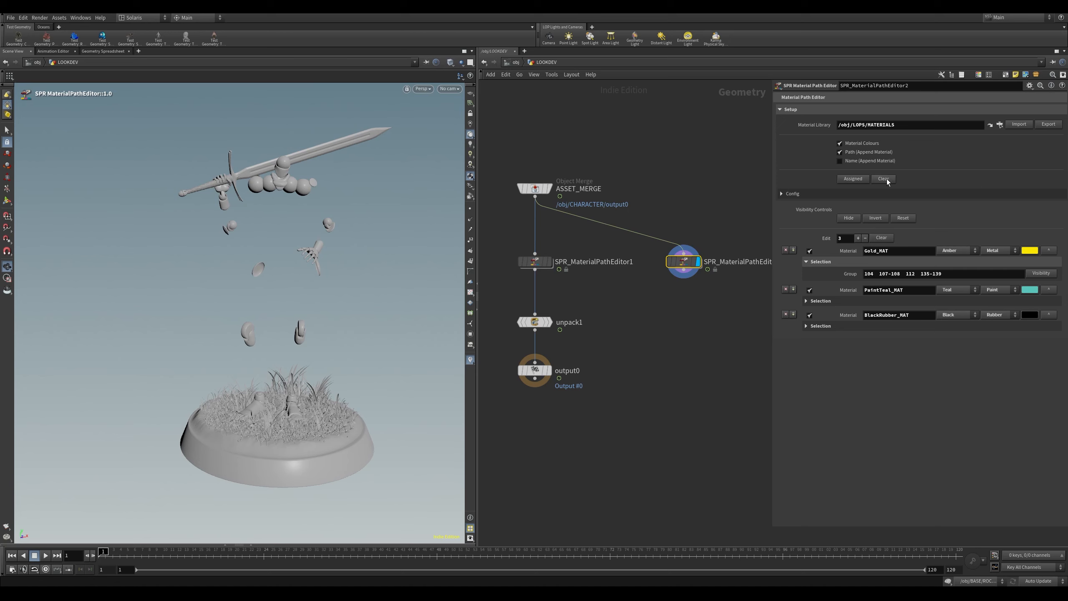
click(965, 275)
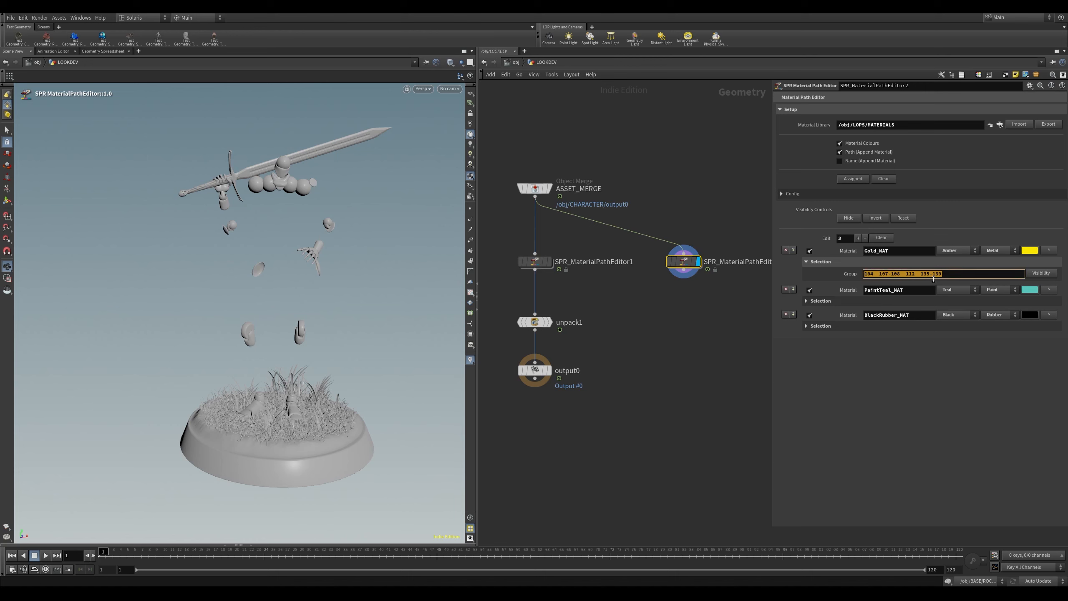
click(953, 273)
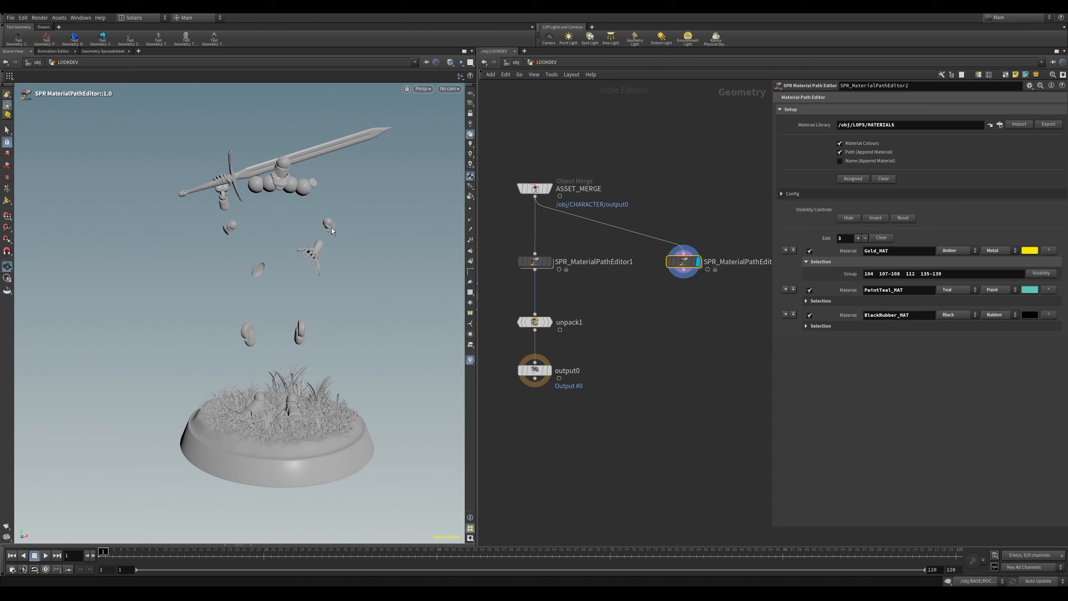
alt+right_drag(336, 187, 358, 207)
alt+drag(357, 207, 346, 201)
alt+middle_drag(345, 201, 348, 167)
alt+drag(348, 167, 367, 153)
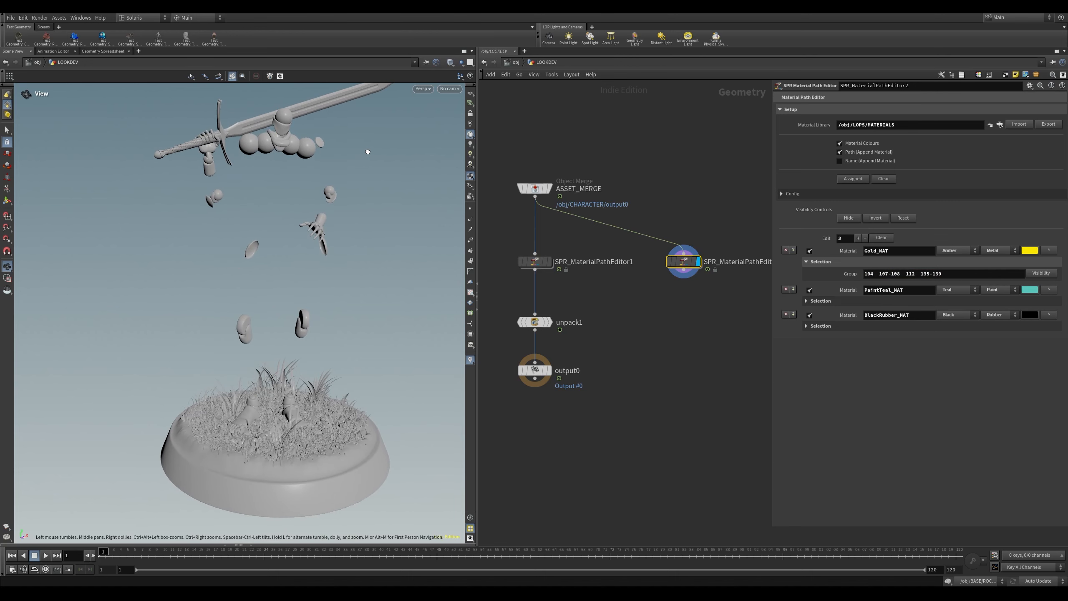
click(903, 218)
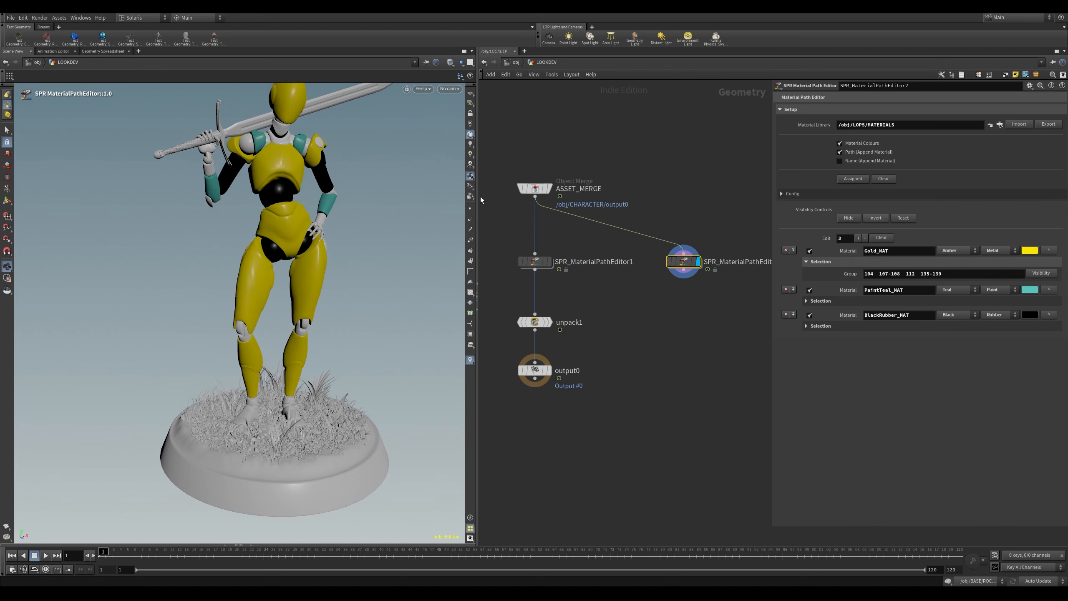
Step: Set the assignment mode to Replace and make the chest and pelvis the only parts assigned to Gold_MAT
mouse_move(334, 227)
mouse_down()
mouse_move(355, 238)
mouse_move(346, 244)
mouse_up()
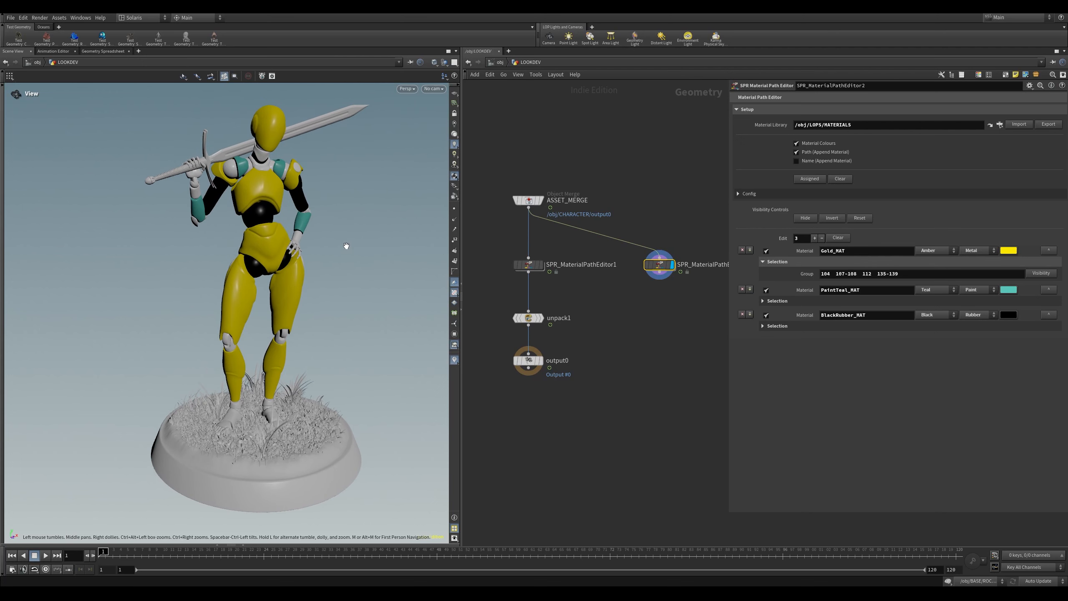
key(Return)
right_click(367, 241)
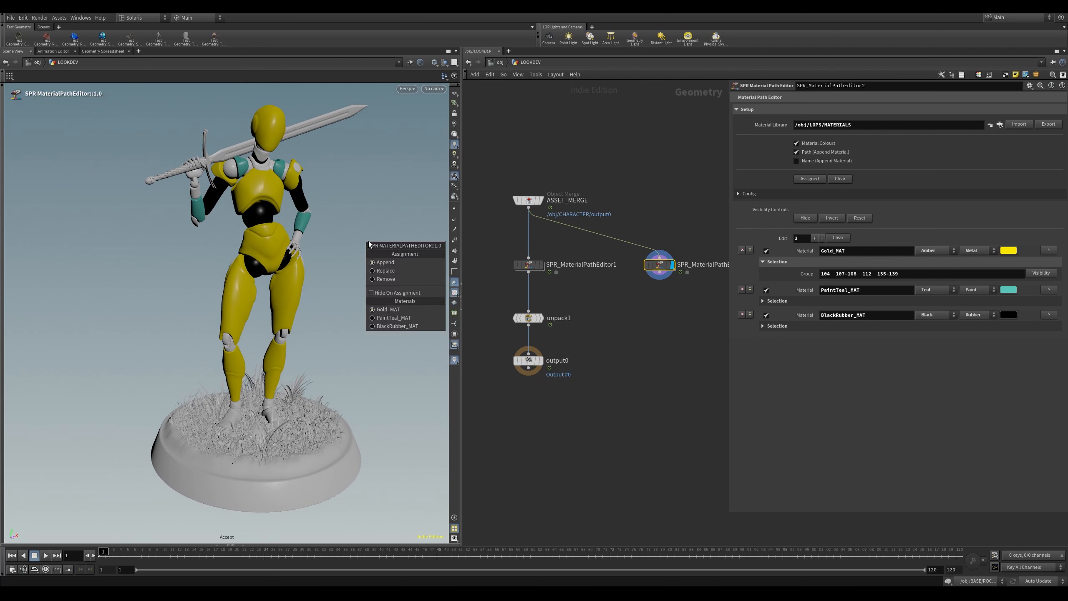
click(383, 271)
key(Escape)
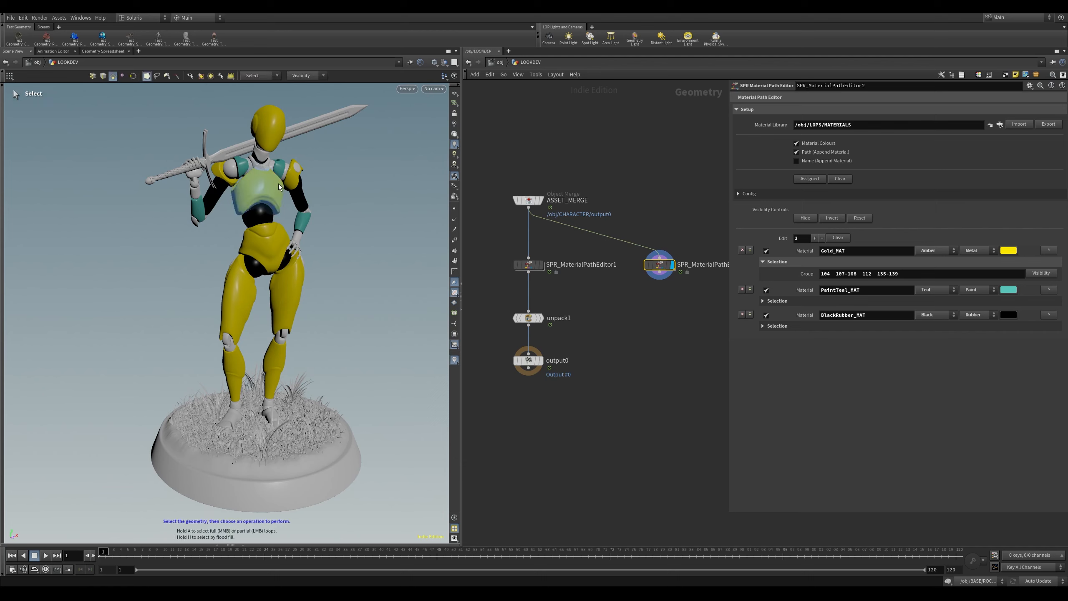
click(274, 241)
key(Escape)
mouse_move(357, 210)
mouse_down()
mouse_move(349, 226)
mouse_move(360, 232)
mouse_move(350, 219)
mouse_move(361, 214)
mouse_up()
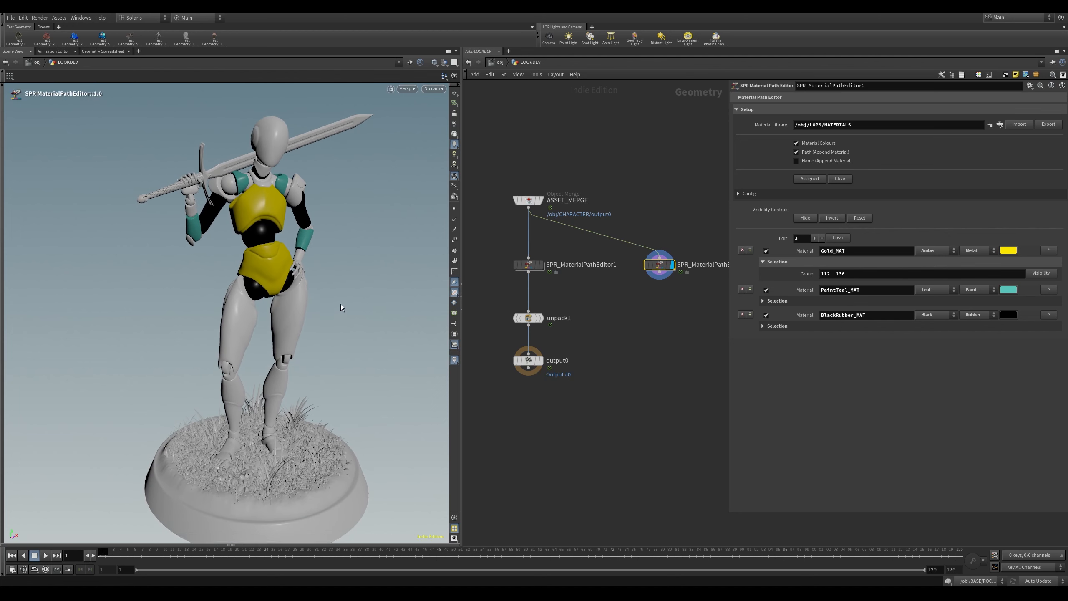
Step: Set the assignment mode to Append and add both thighs and shins to Gold_MAT
right_click(349, 258)
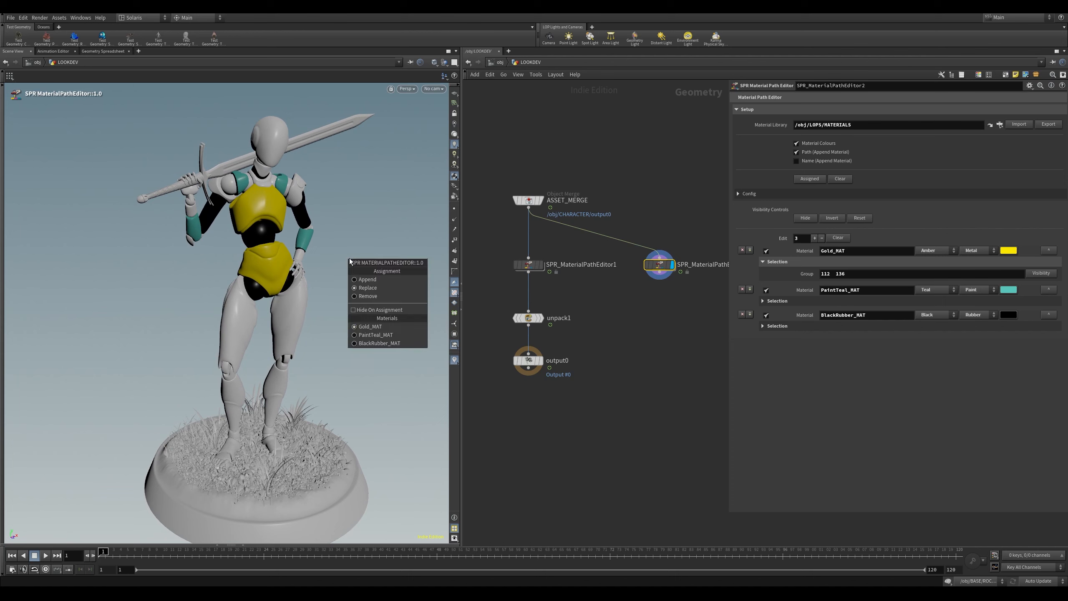
click(360, 281)
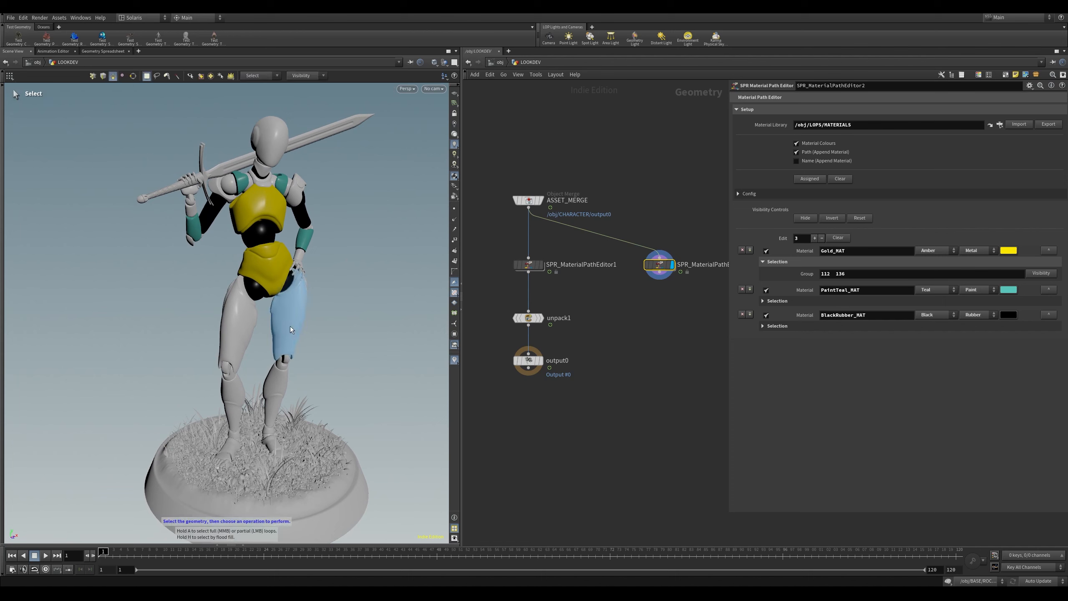
shift+click(288, 387)
key(Return)
Step: Set the assignment mode to Remove and take the pelvis out of Gold_MAT
right_click(353, 242)
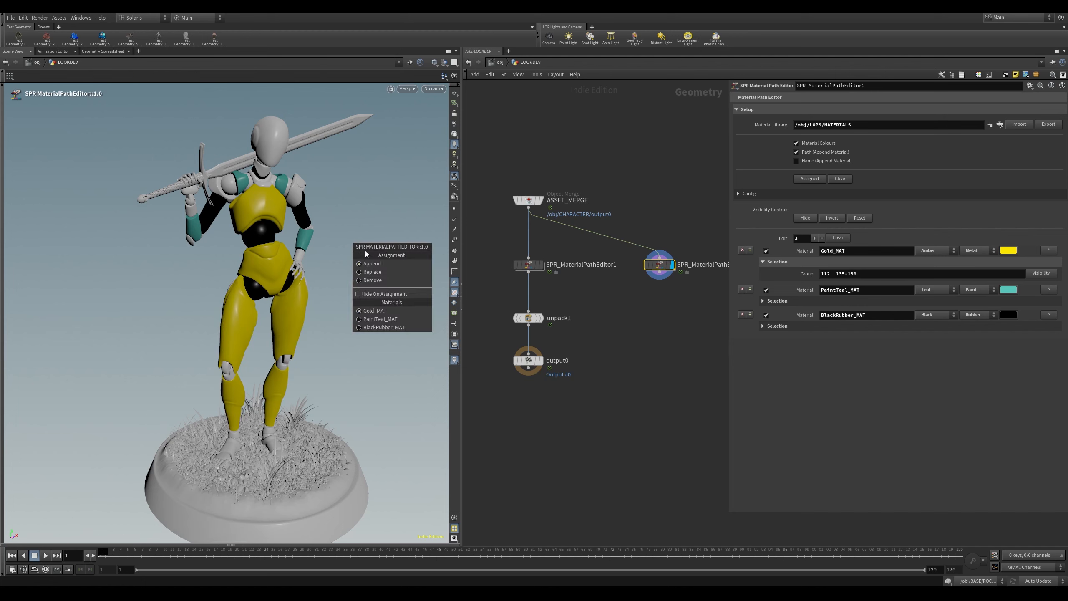
click(370, 280)
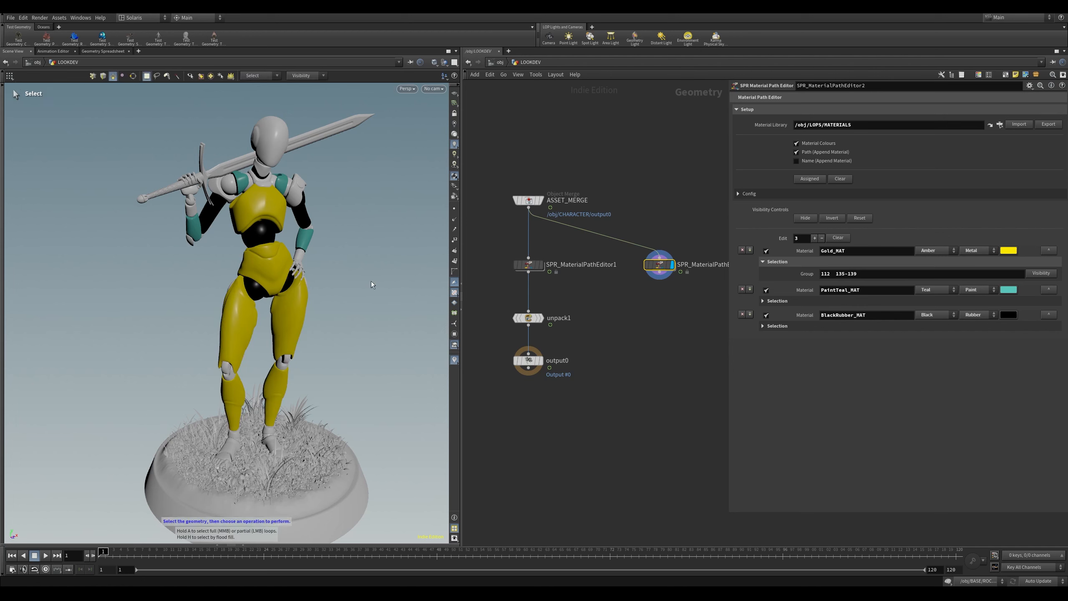
click(274, 267)
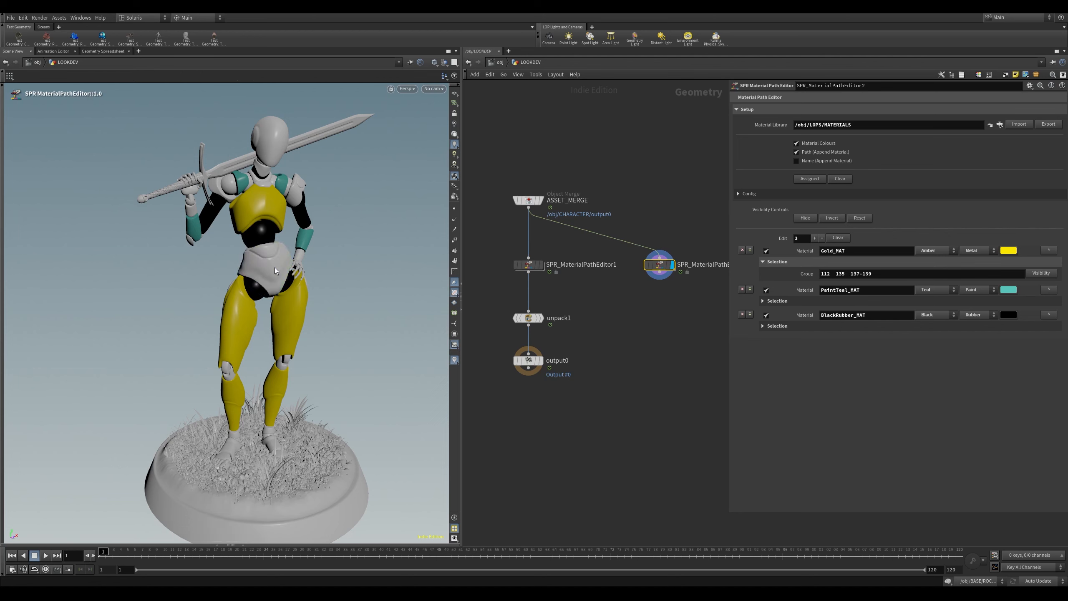
key(Return)
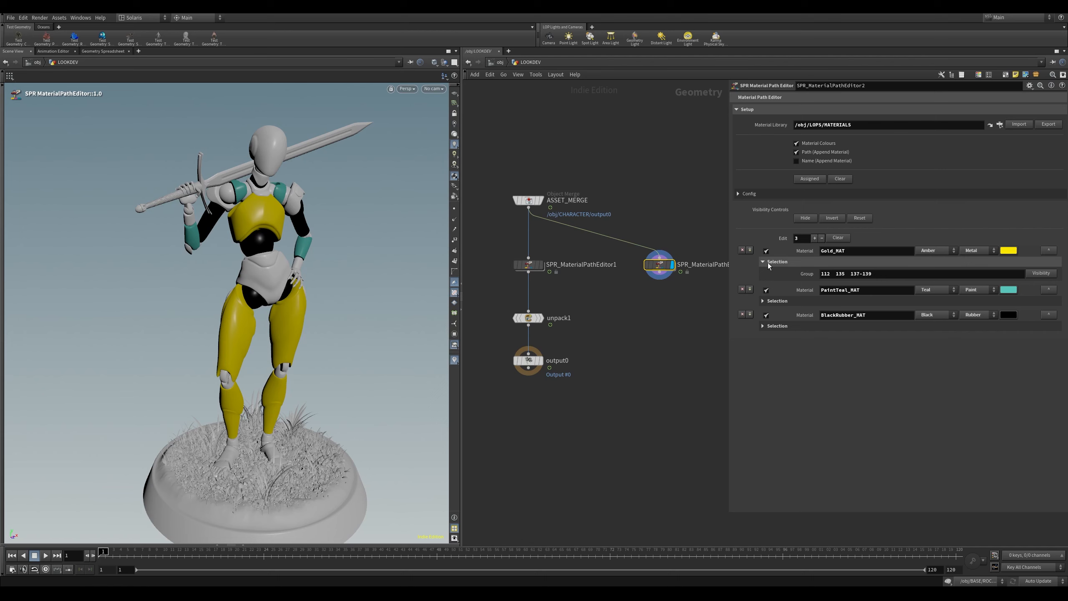
Step: Set the assignment mode back to Append and add the pelvis to Gold_MAT again
right_click(369, 247)
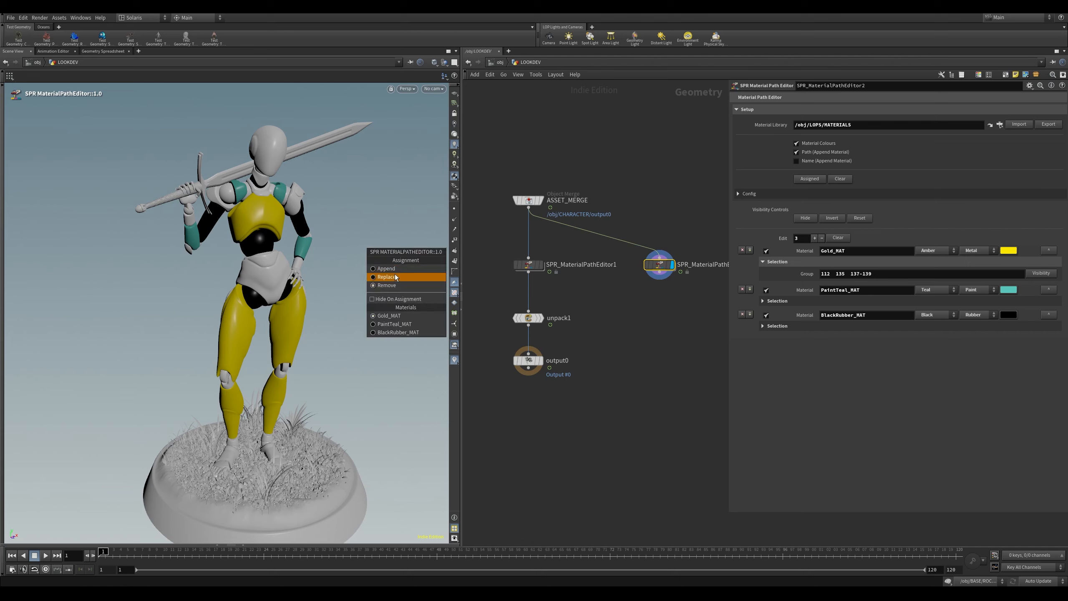
click(389, 270)
key(s)
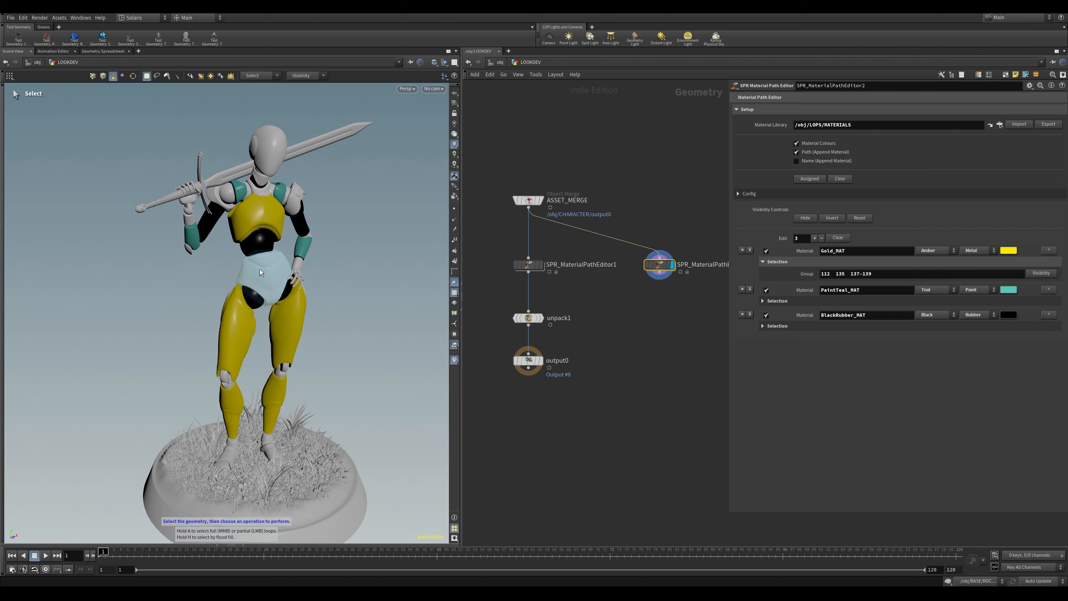
click(260, 269)
key(Escape)
scroll(334, 214, up, 3)
scroll(334, 217, down, 5)
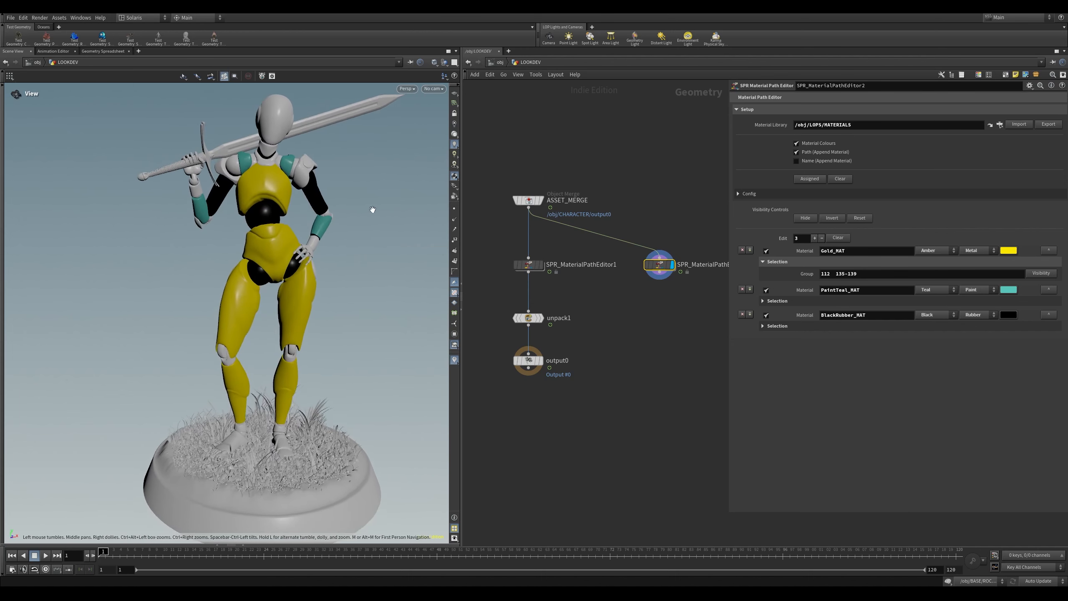
middle_drag(328, 260, 314, 265)
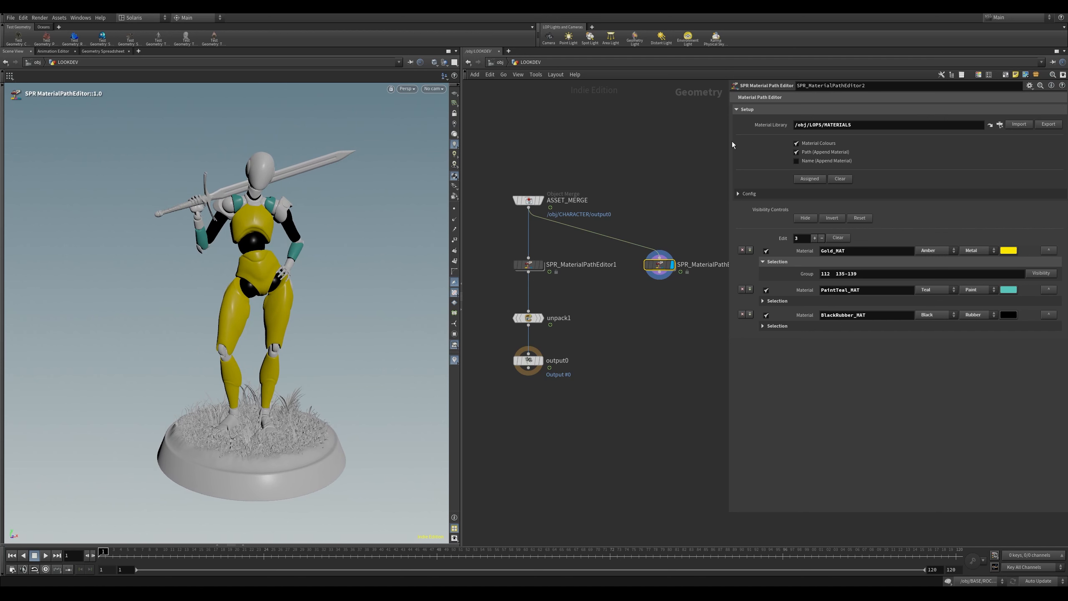
middle_drag(694, 160, 683, 172)
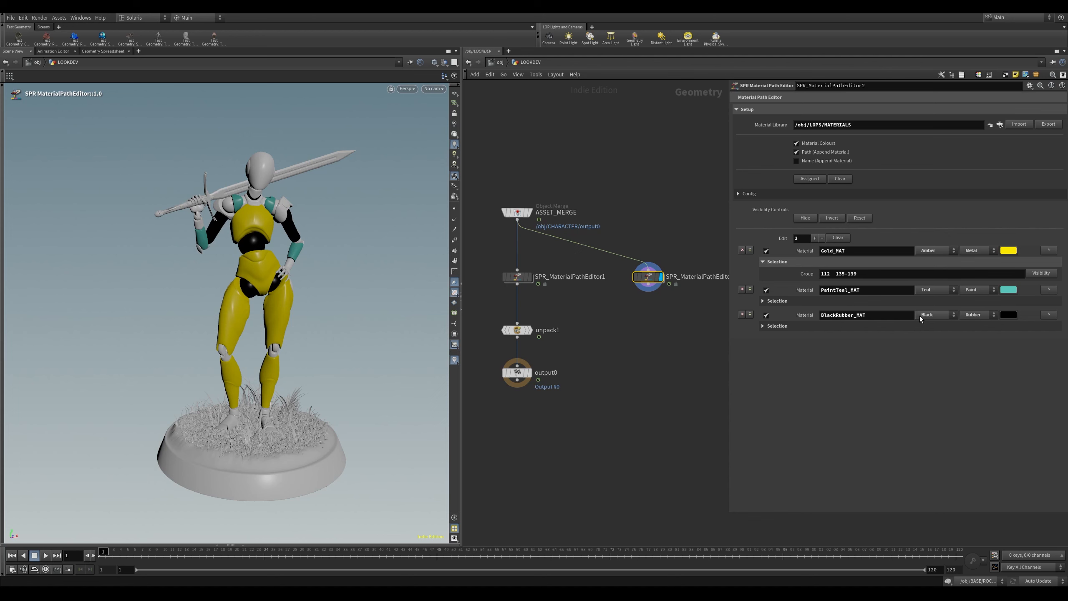
key(Escape)
drag(310, 210, 355, 244)
key(Return)
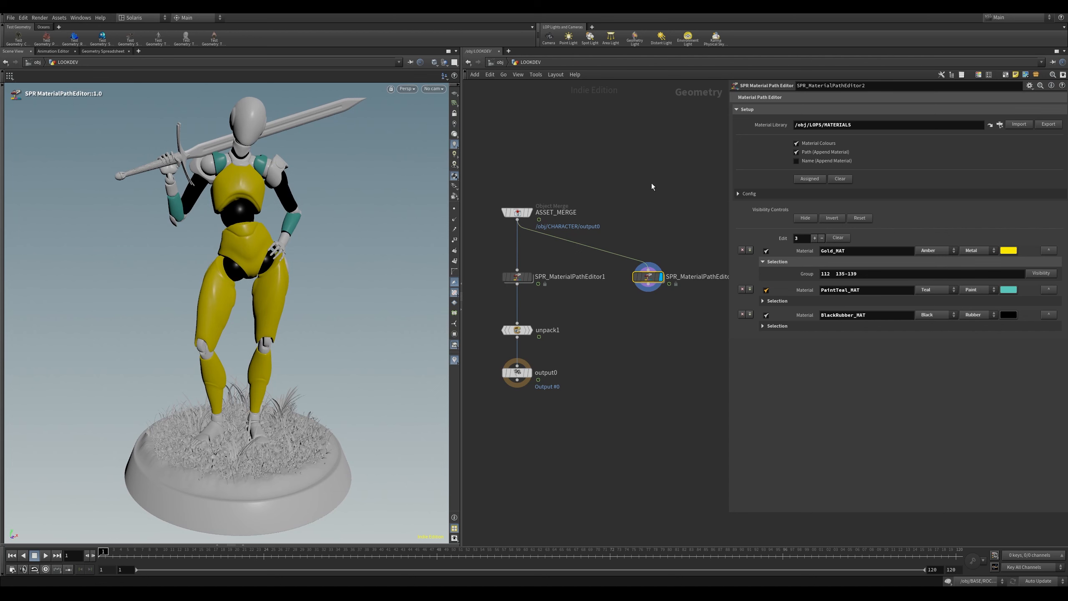
Step: Leave the LOOKDEV network and open the LOPS network
key(u)
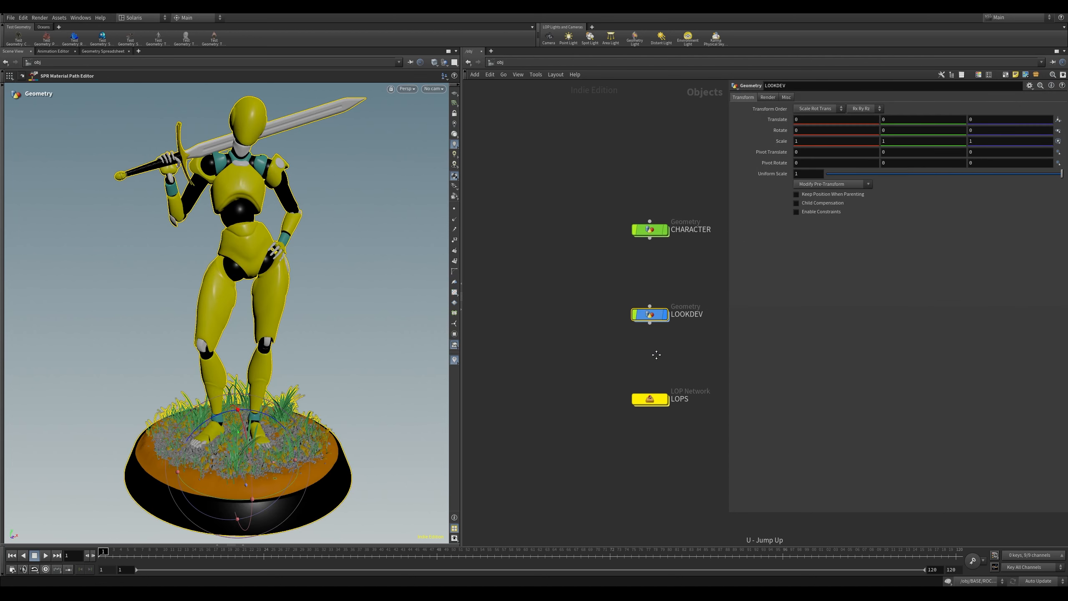
double_click(646, 316)
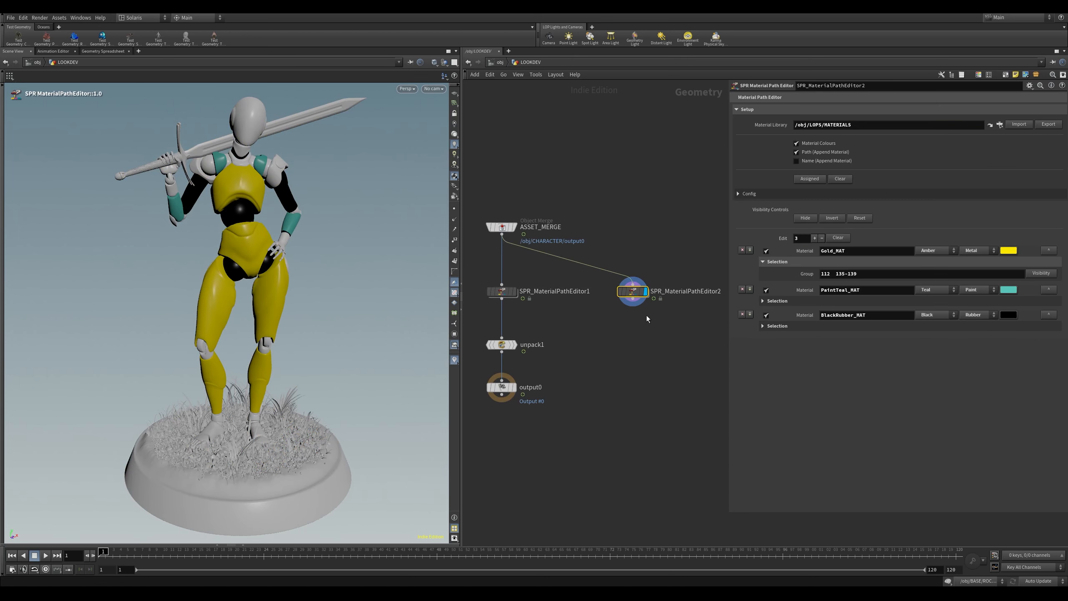
key(u)
double_click(647, 399)
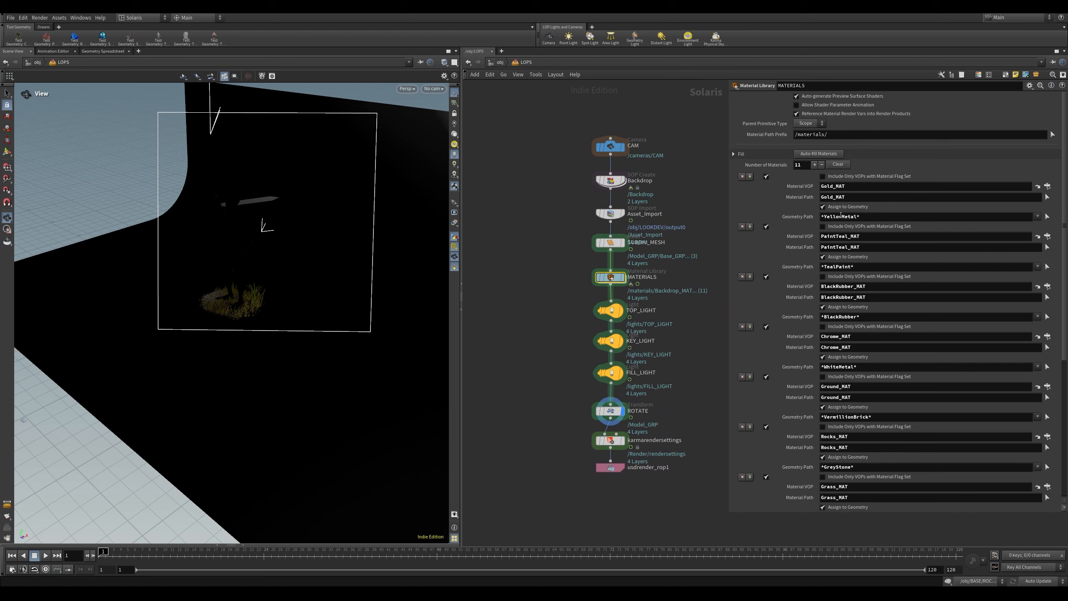
Step: Clear the geometry paths of Gold_MAT, PaintTeal_MAT and BlackRubber_MAT in the MATERIALS library node
key(Return)
key(BackSpace)
double_click(878, 266)
key(BackSpace)
double_click(866, 316)
key(BackSpace)
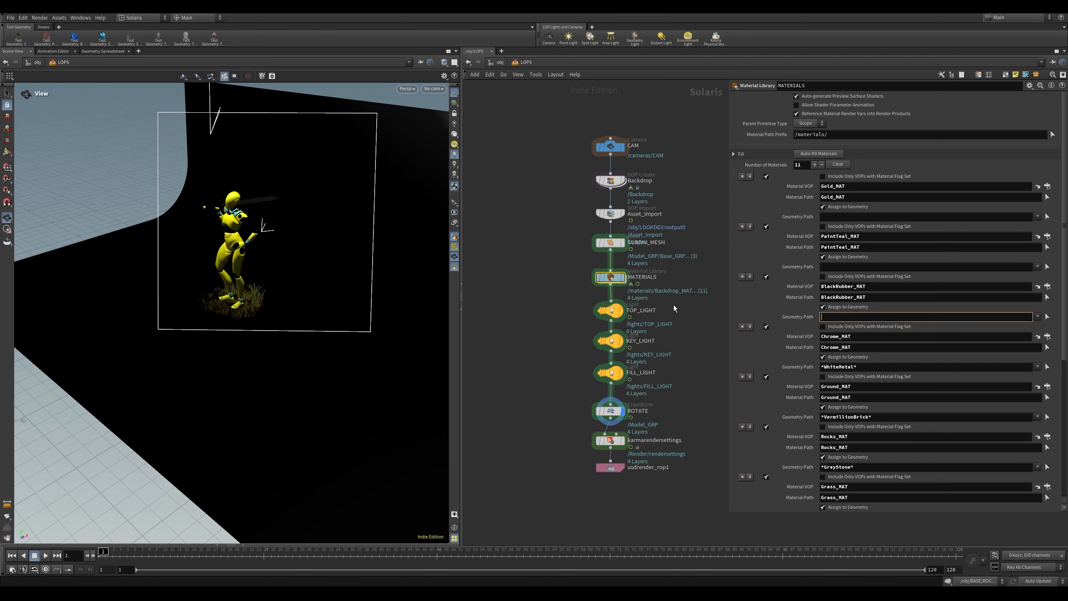
key(Return)
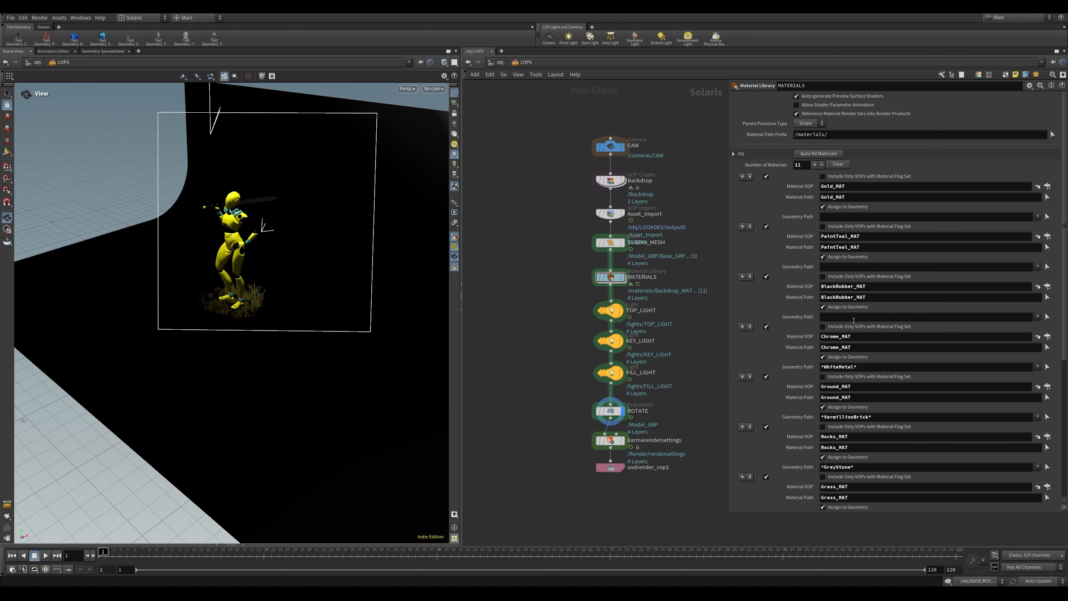
Step: Remove the eight material entries after BlackRubber_MAT, from Chrome_MAT through Backdrop_MAT, from the MATERIALS library
click(743, 327)
click(742, 327)
click(742, 327)
click(743, 327)
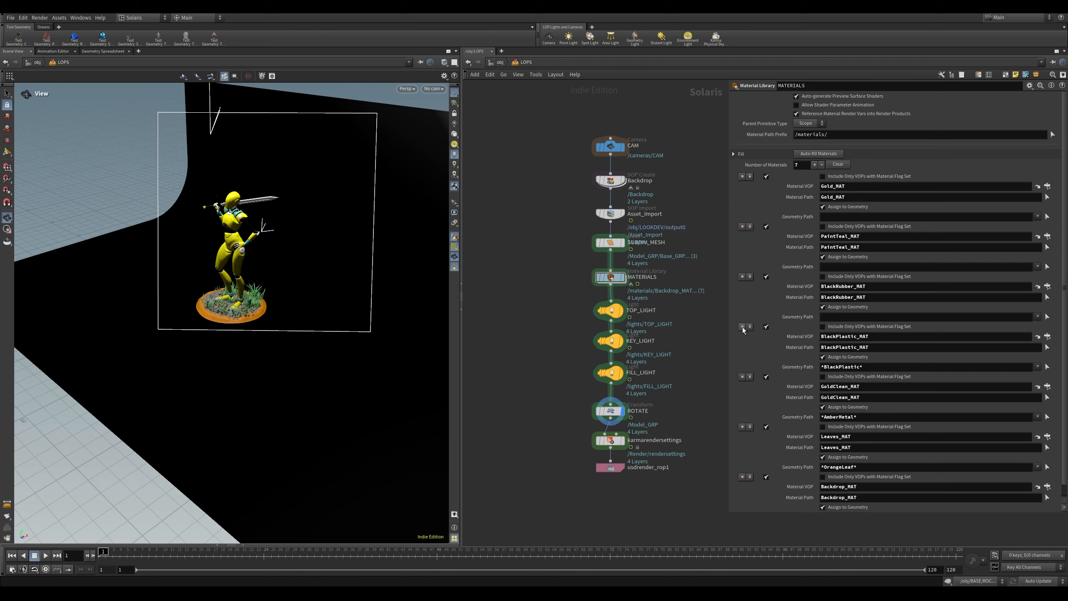
click(743, 327)
click(742, 327)
click(743, 327)
click(743, 327)
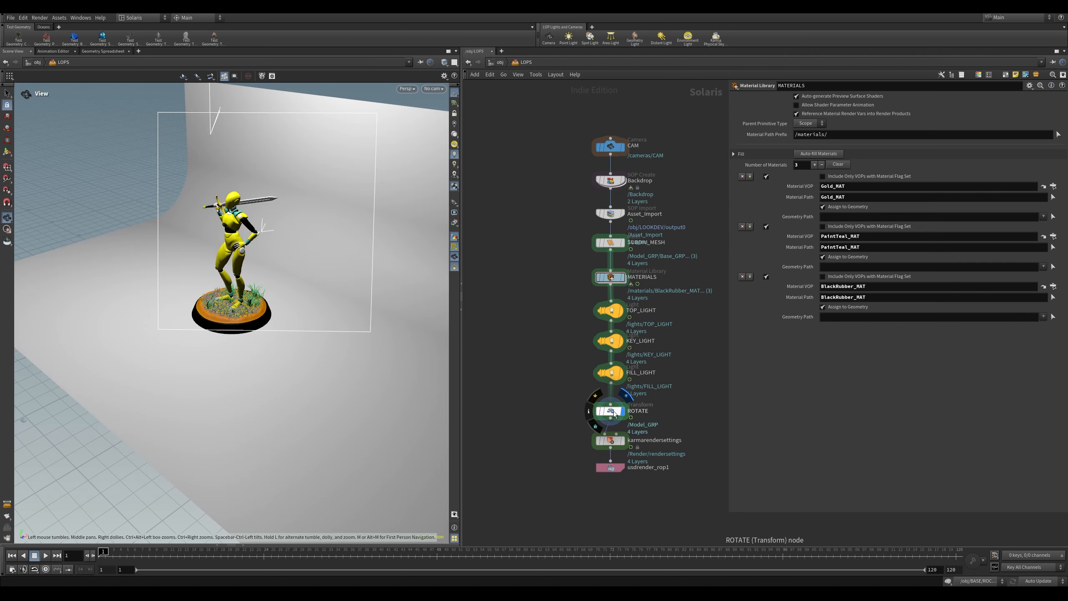
Step: Examine the character and its base up close against the backdrop
drag(235, 253, 274, 248)
right_drag(273, 248, 290, 252)
drag(290, 252, 279, 250)
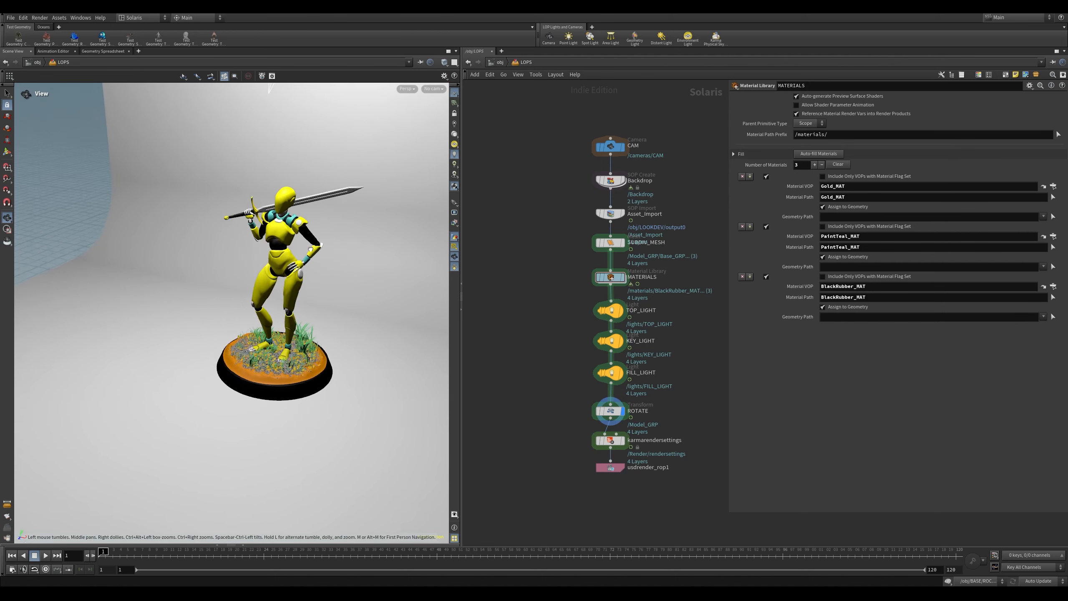
mouse_move(279, 250)
middle_down()
mouse_move(317, 235)
mouse_move(261, 260)
middle_up()
right_drag(261, 260, 280, 257)
drag(279, 257, 321, 219)
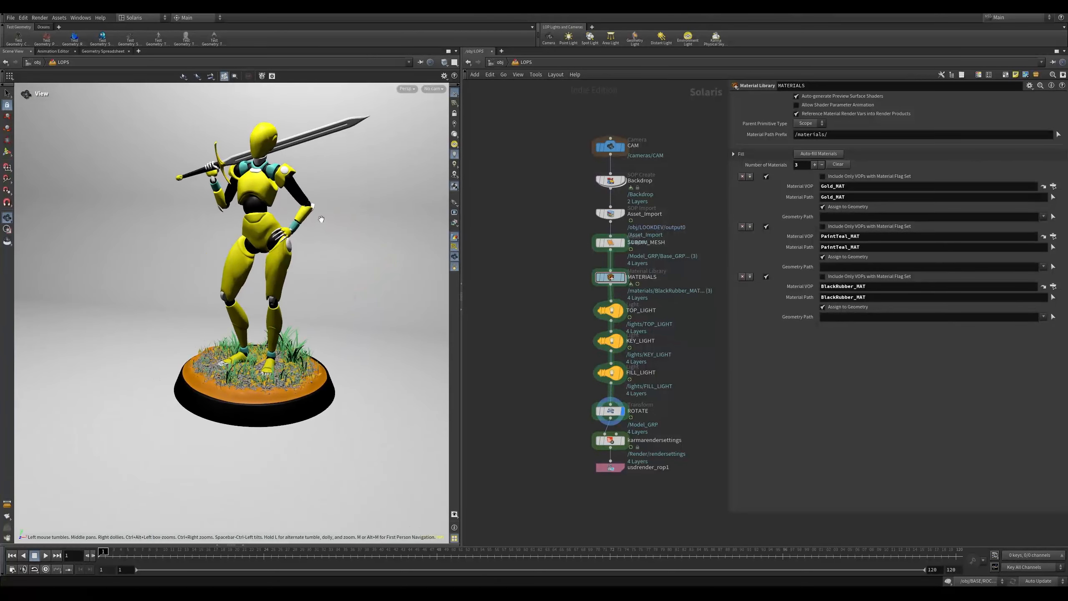
Step: Return to the LOOKDEV network and connect the output of SPR_MaterialPathEditor2 to unpack1
middle_drag(310, 191, 300, 219)
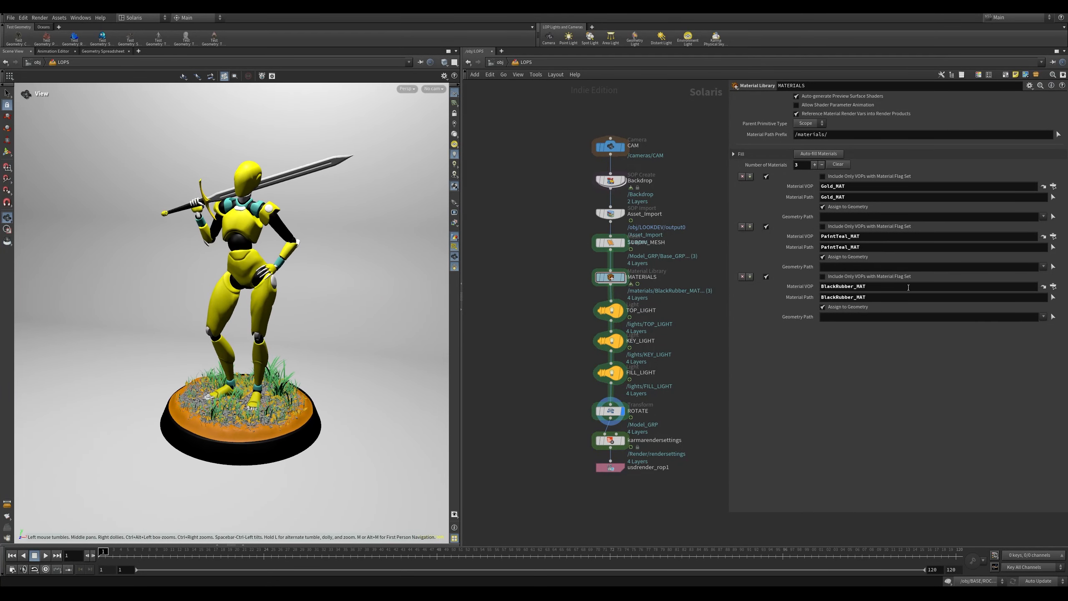
middle_drag(697, 349, 690, 346)
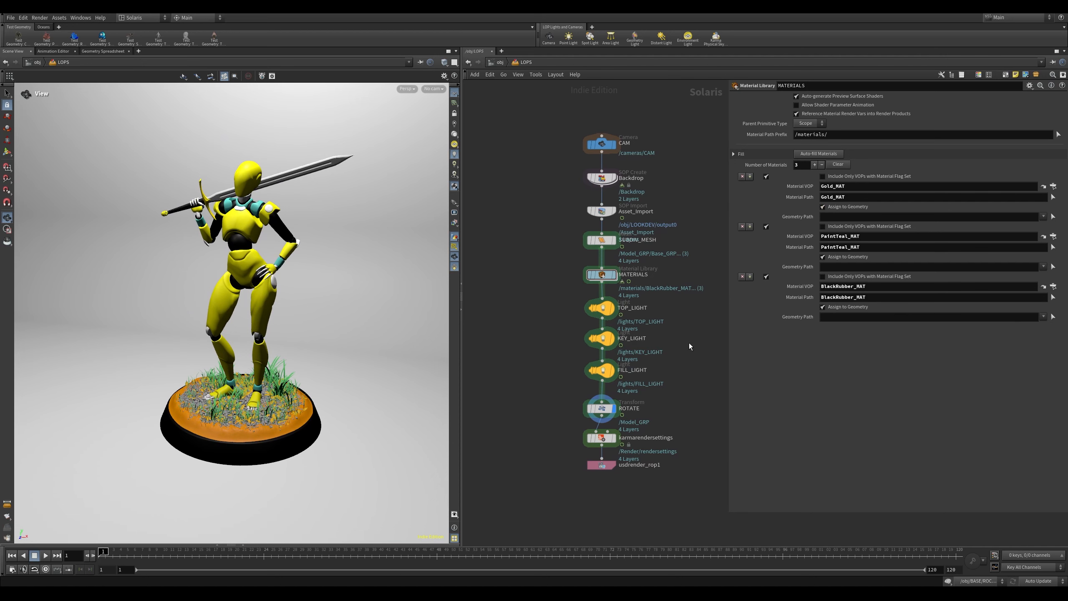
click(500, 63)
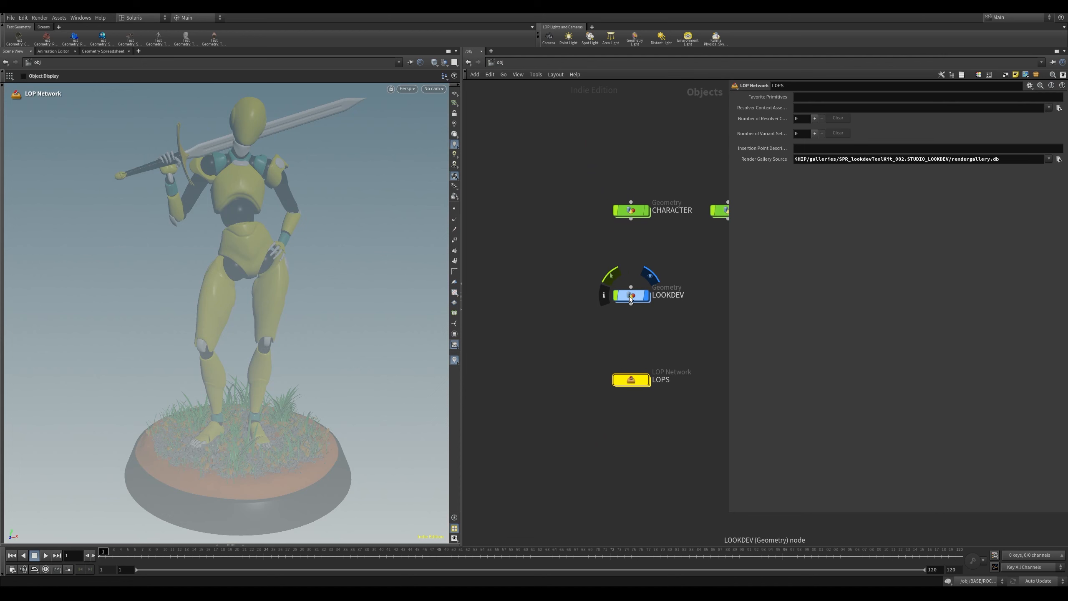
double_click(631, 296)
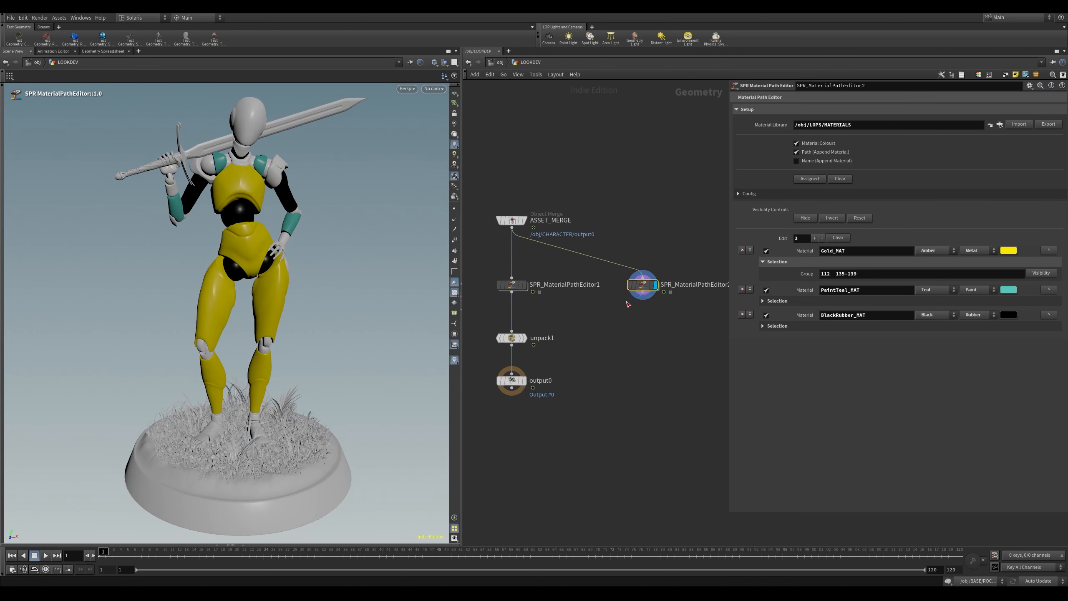
drag(642, 296, 512, 332)
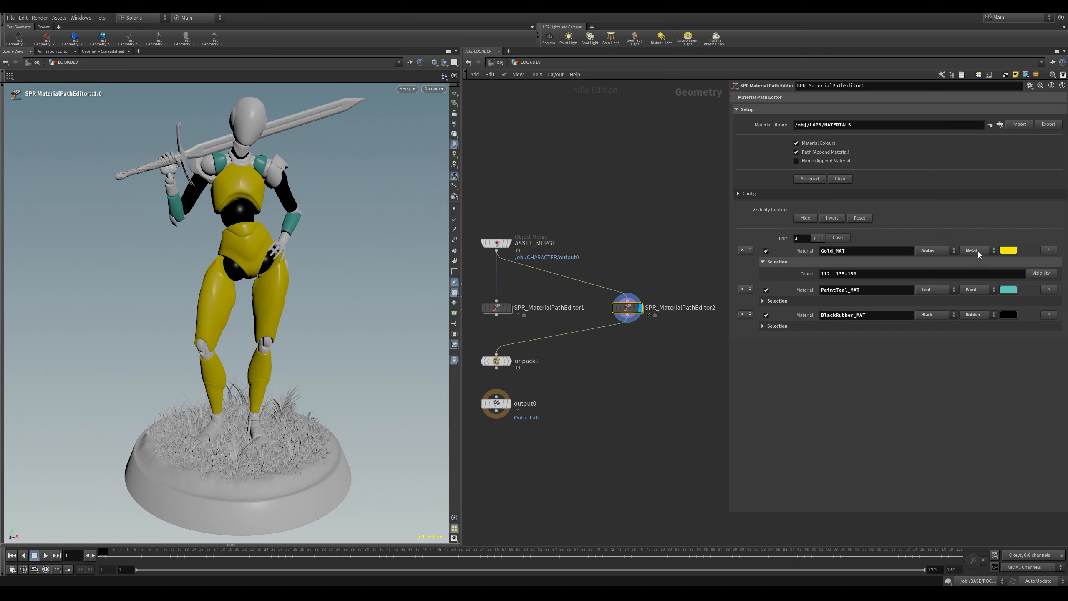
Step: Export the path editor's assignments to the MATERIALS library and inspect the character in the LOPS network
middle_drag(667, 209, 613, 179)
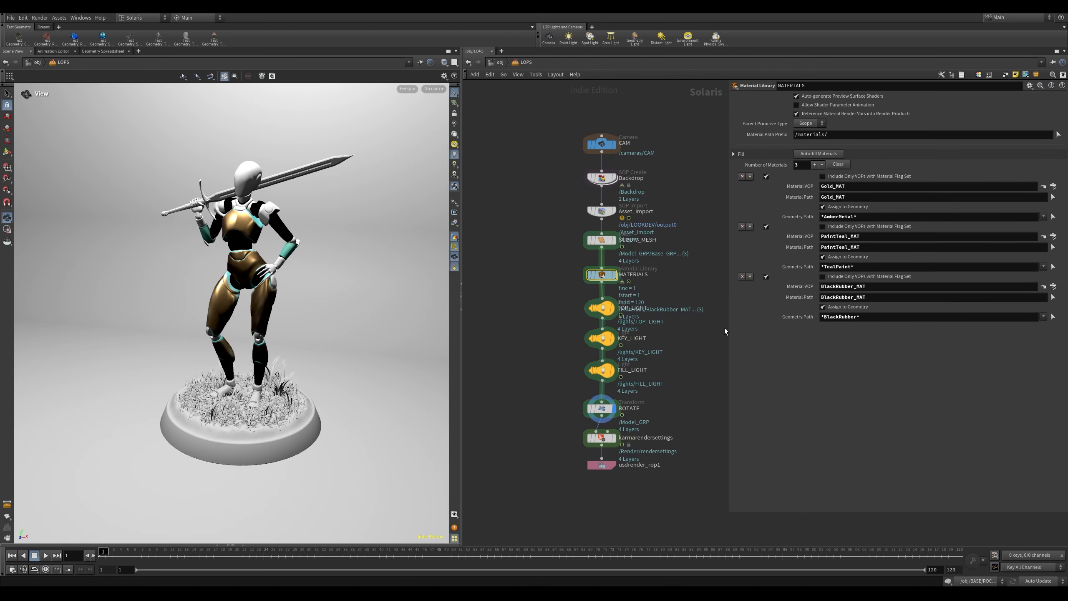
middle_drag(699, 336, 690, 341)
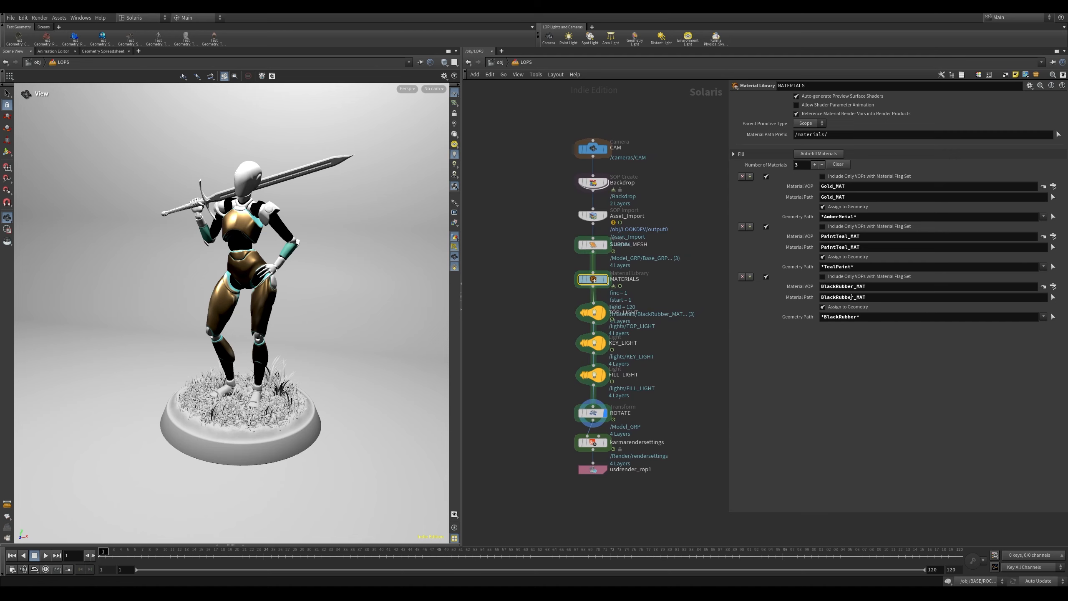
scroll(309, 253, up, 4)
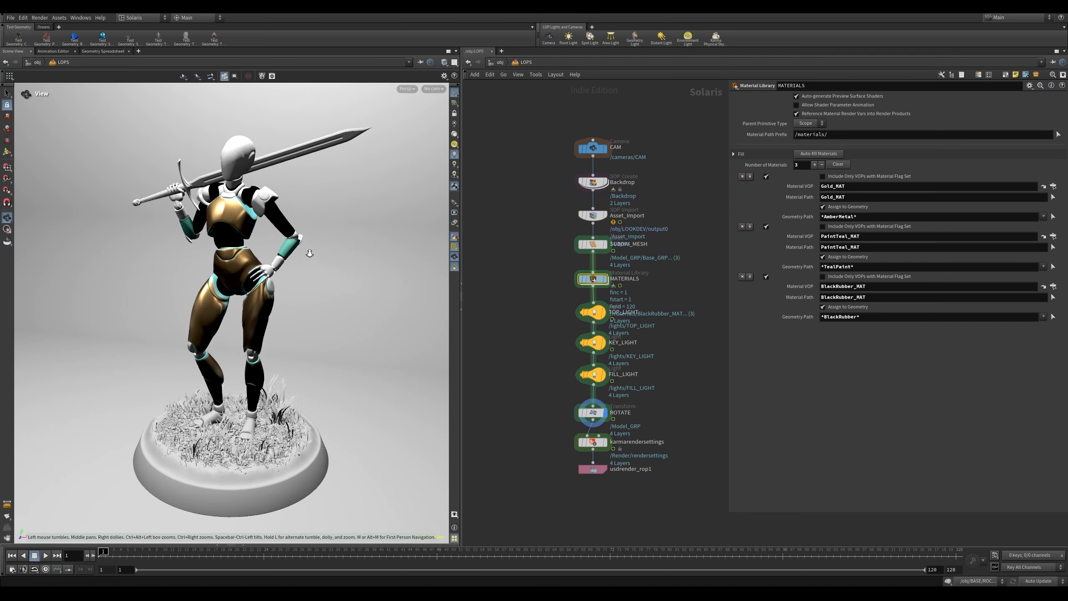
middle_drag(207, 248, 287, 245)
scroll(287, 245, down, 3)
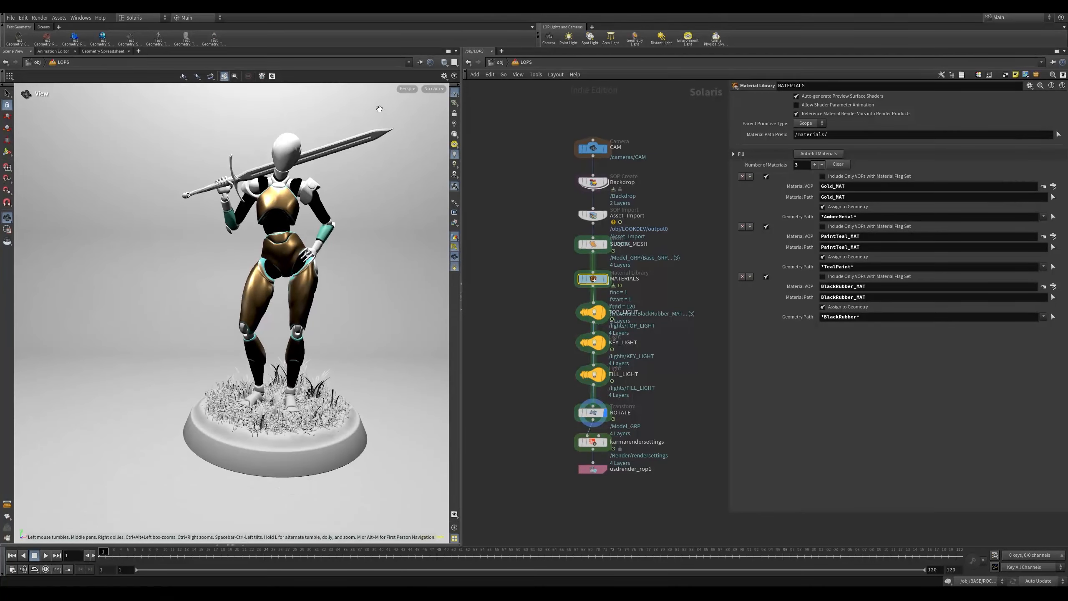
Step: Render the LOPS viewport with Karma XPU and inspect the character's materials
click(411, 90)
click(421, 136)
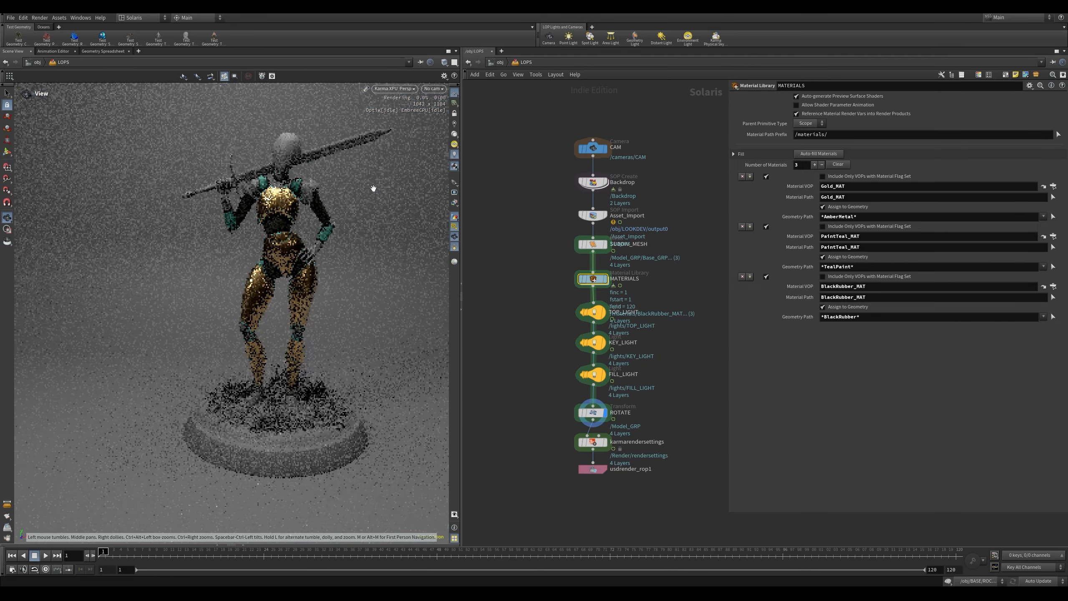
drag(374, 188, 341, 228)
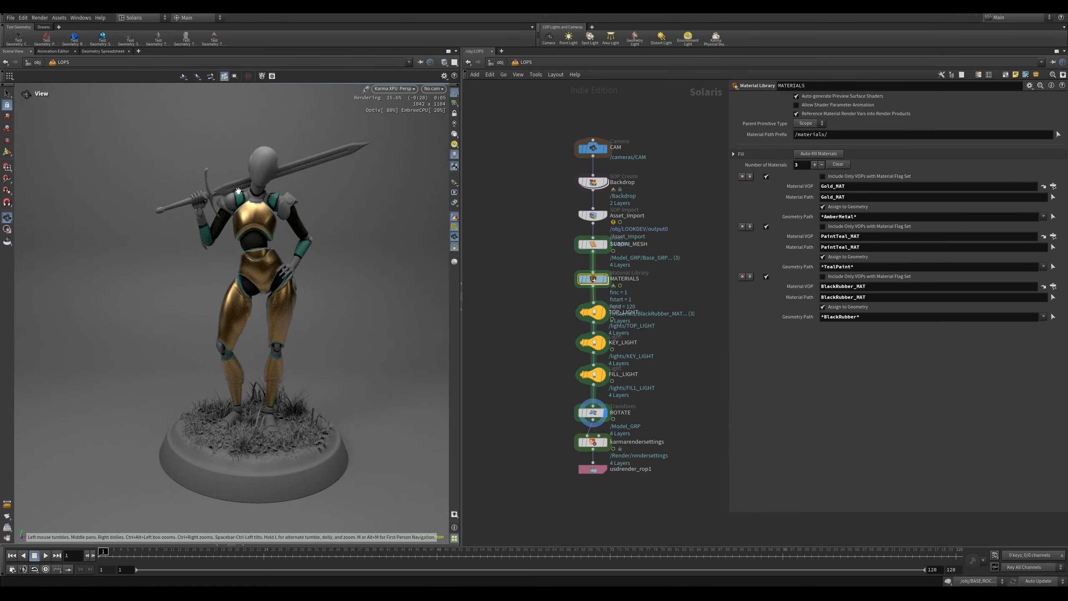
click(491, 285)
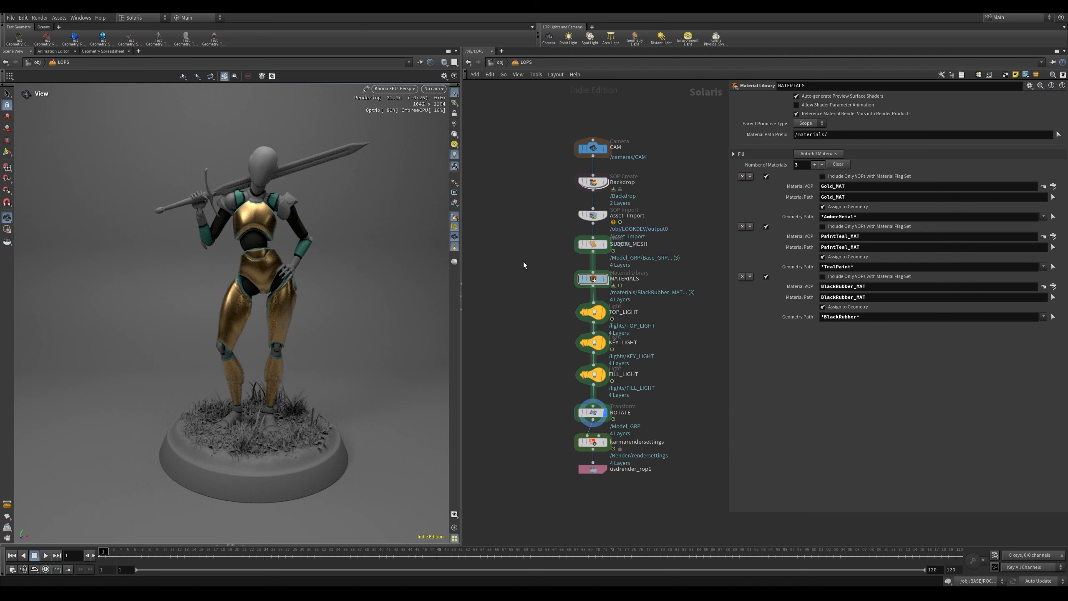
Step: Reopen the LOOKDEV network and append the head, shoulder pads, sword guard and pommel to Gold_MAT in SPR_MaterialPathEditor2
key(u)
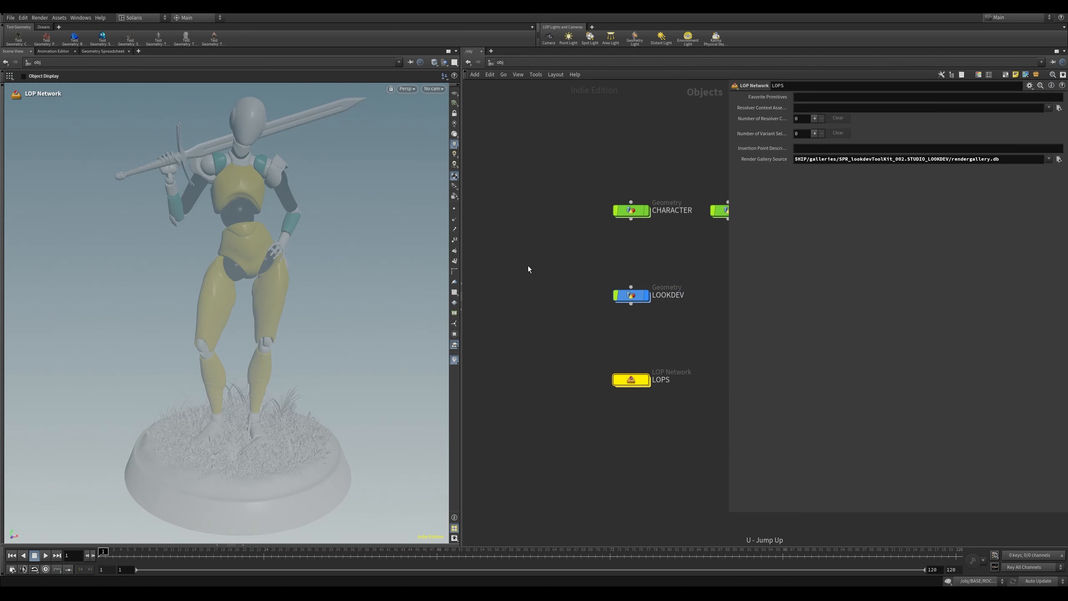
double_click(636, 299)
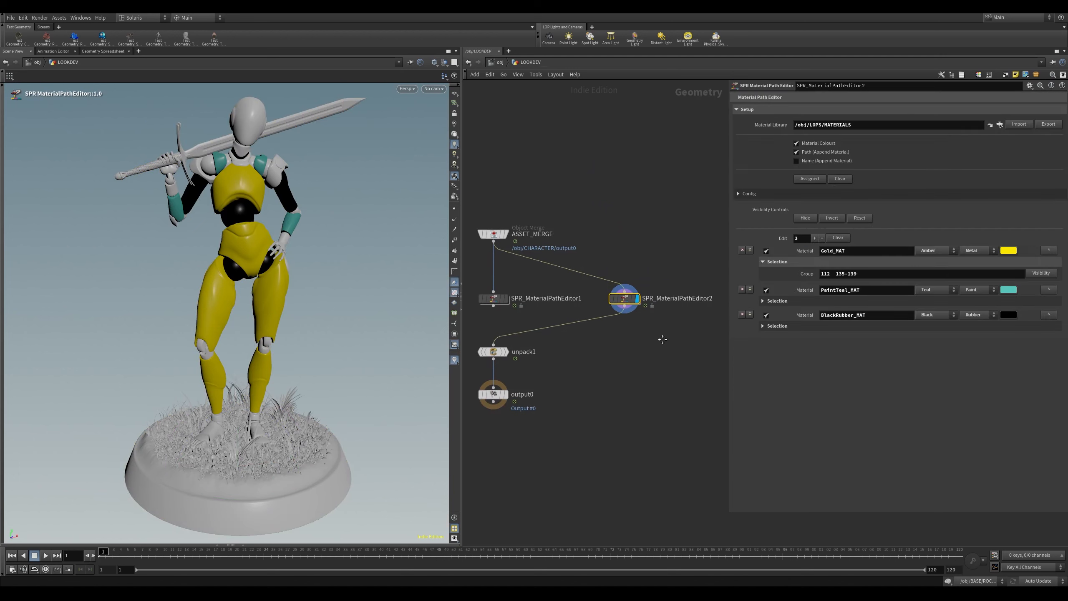
key(Return)
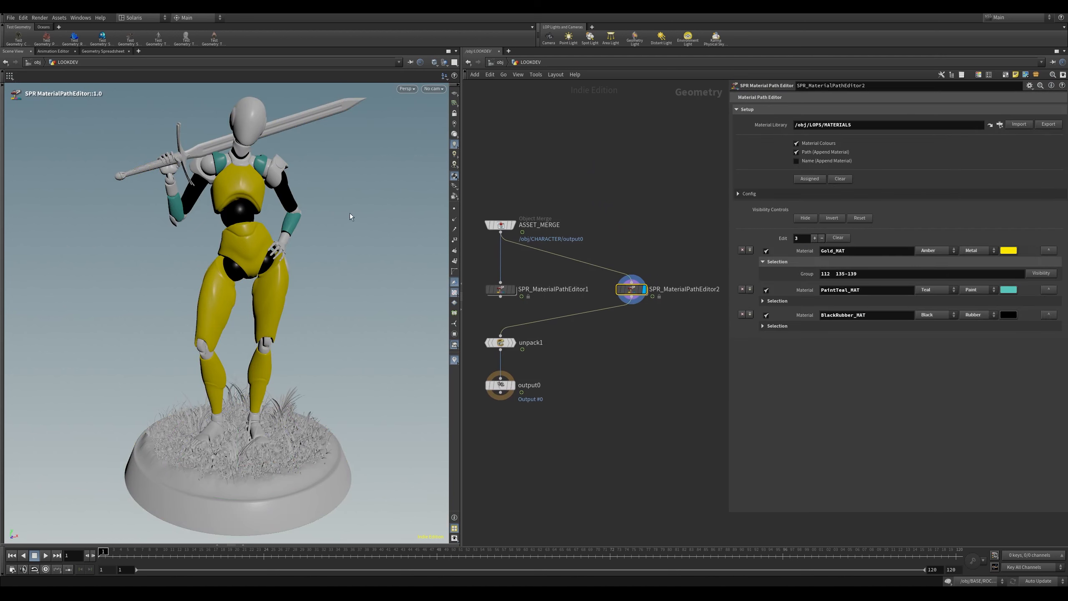
right_click(357, 207)
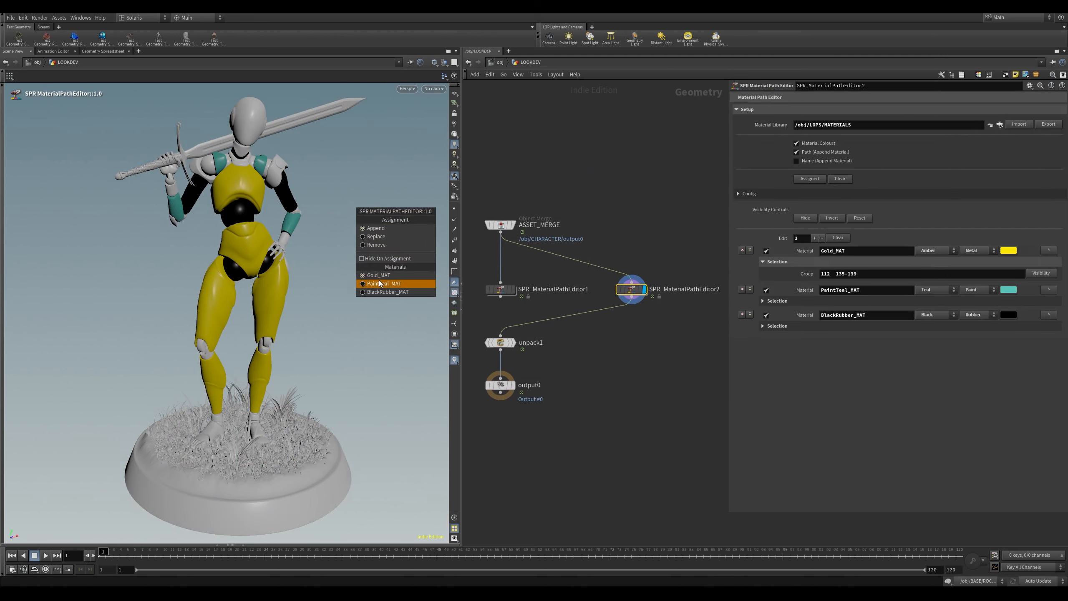
click(313, 200)
key(s)
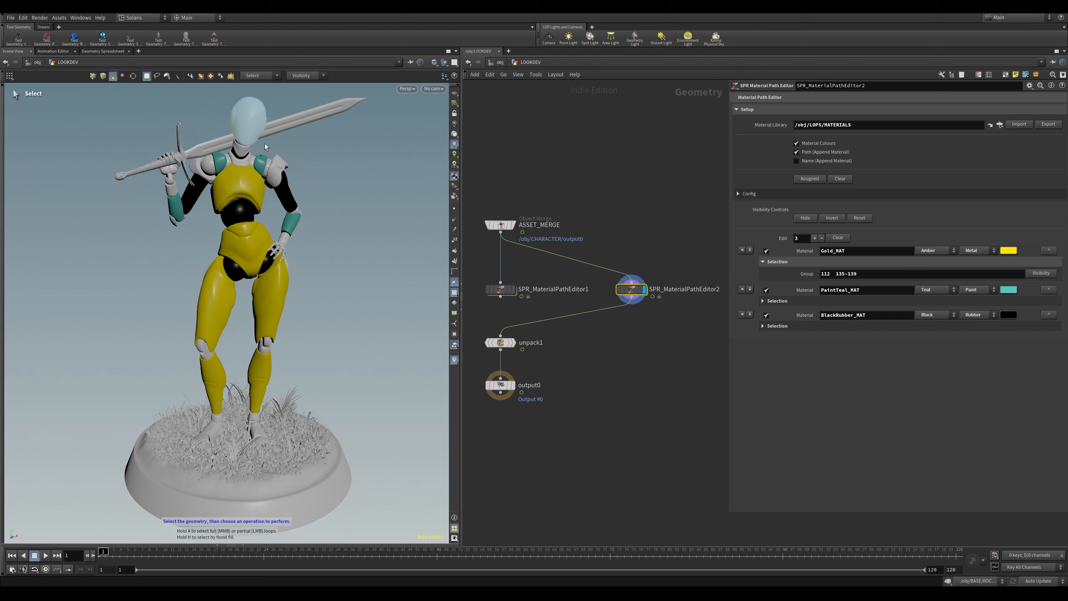
click(265, 146)
shift+click(195, 166)
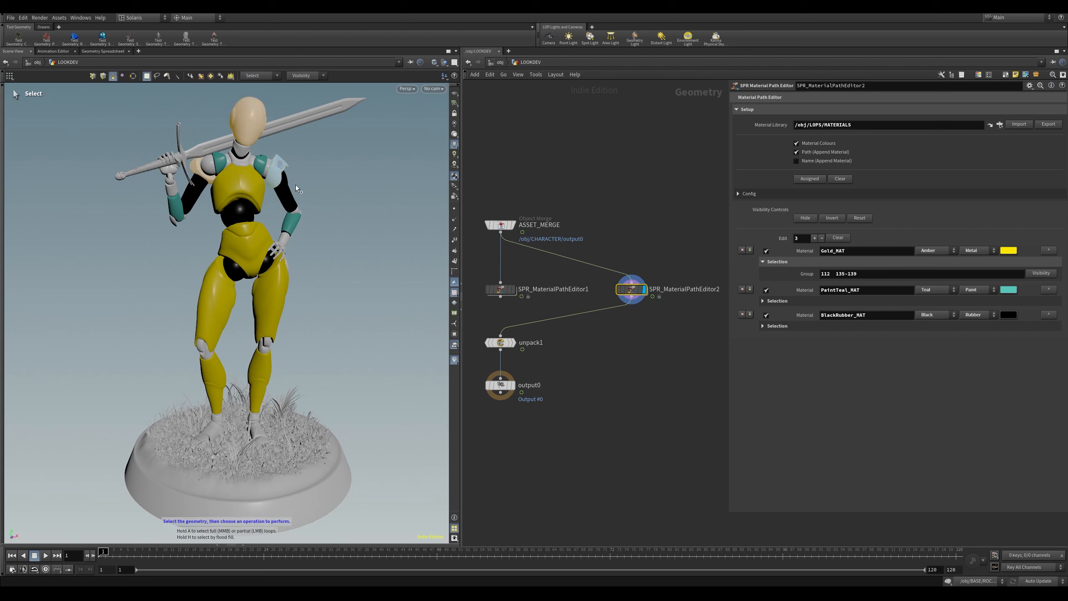
shift+click(186, 161)
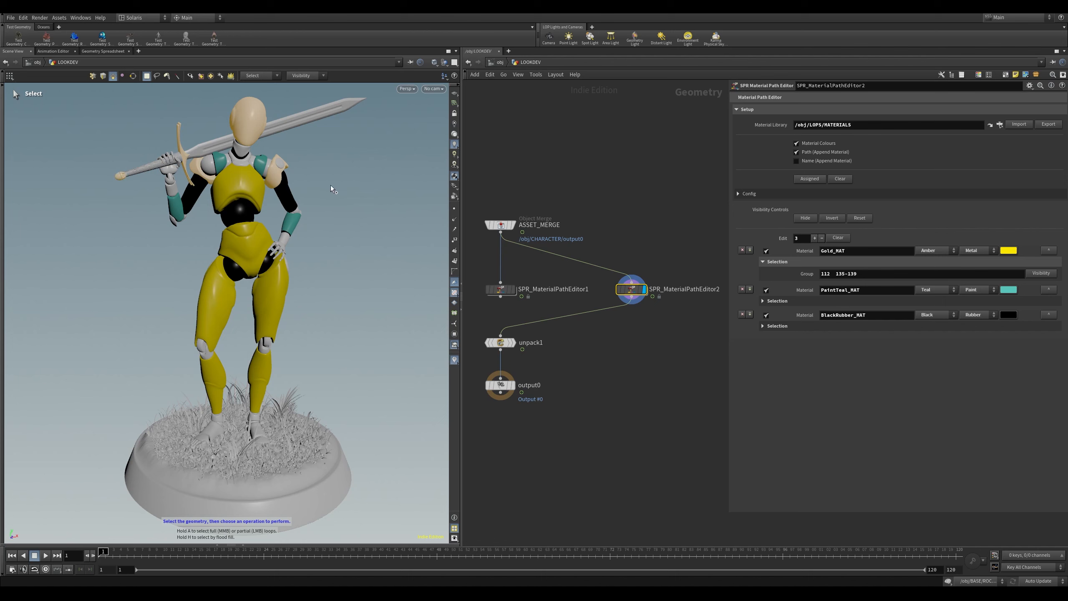
key(Return)
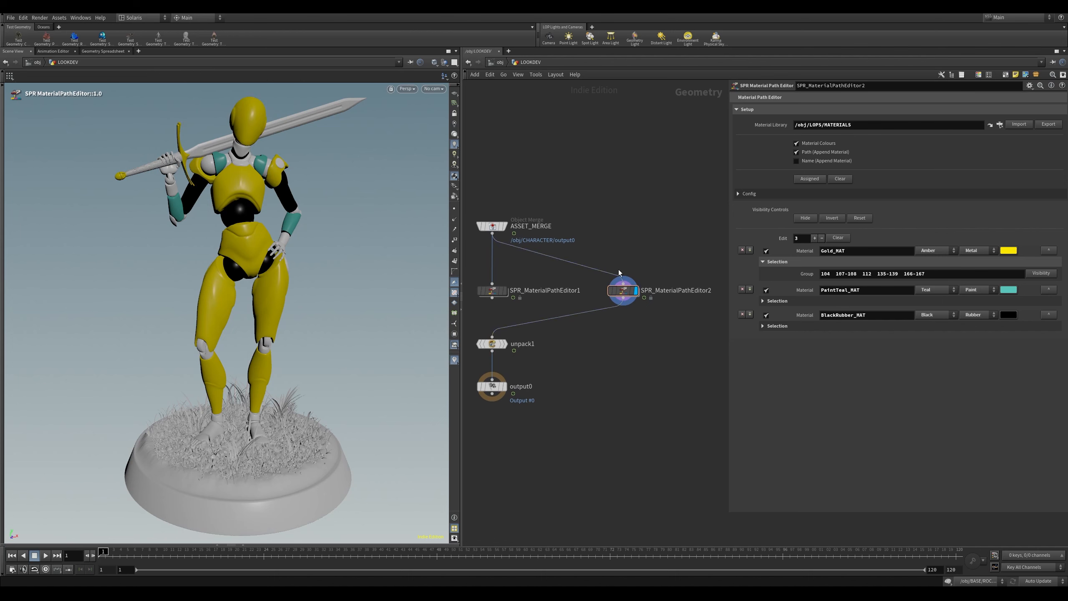
Step: Return to the LOPS network and check the newly assigned gold parts in the Karma XPU render
key(u)
double_click(623, 379)
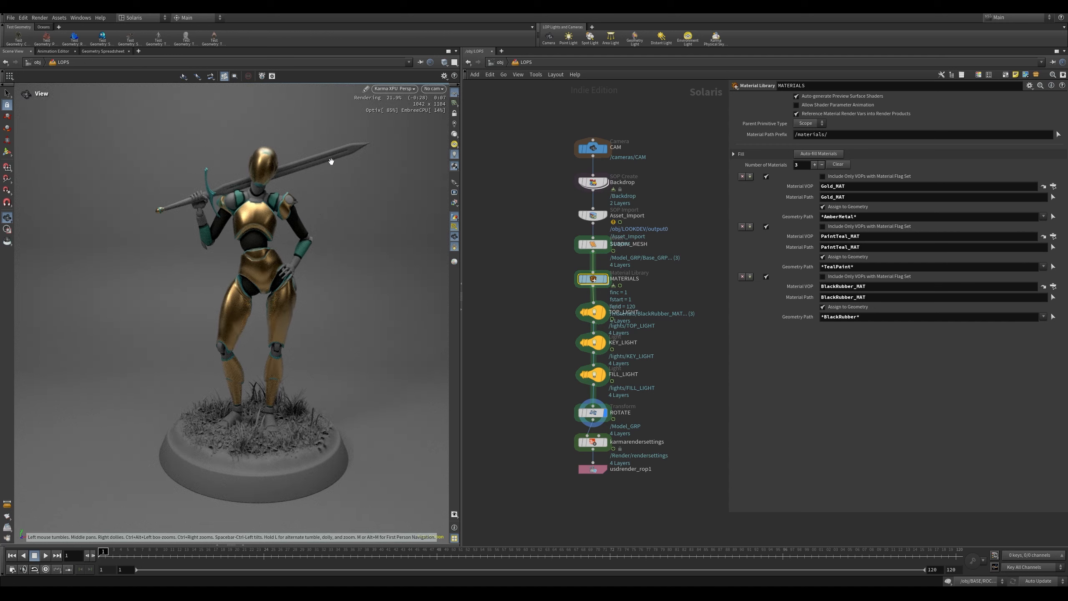
middle_drag(550, 302, 535, 258)
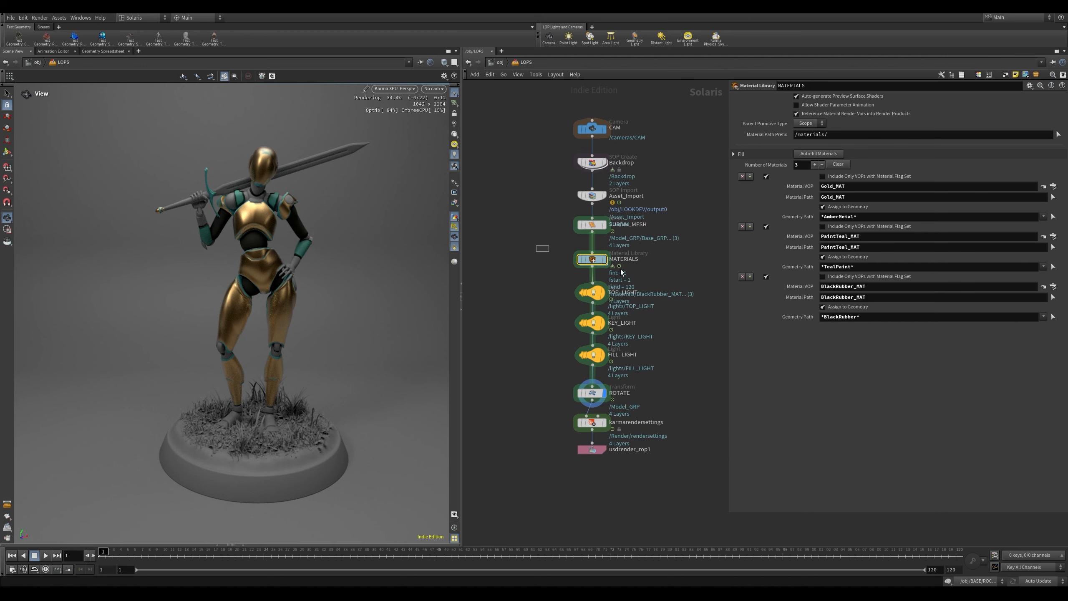
middle_drag(690, 219, 697, 231)
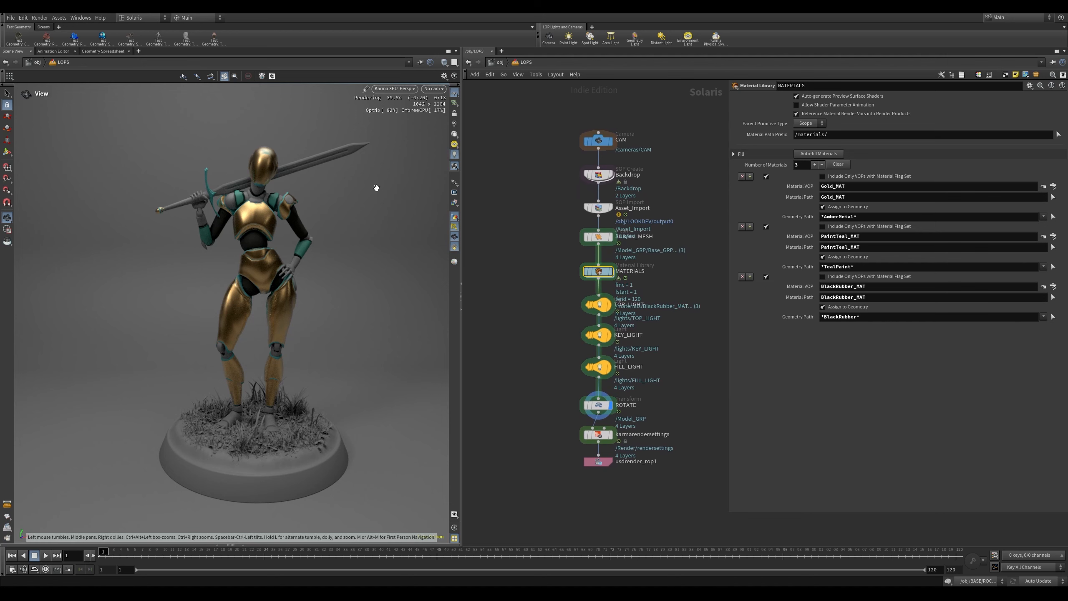
Step: Switch the viewport renderer to Houdini GL and auto-fill the materials in the MATERIALS library
click(397, 89)
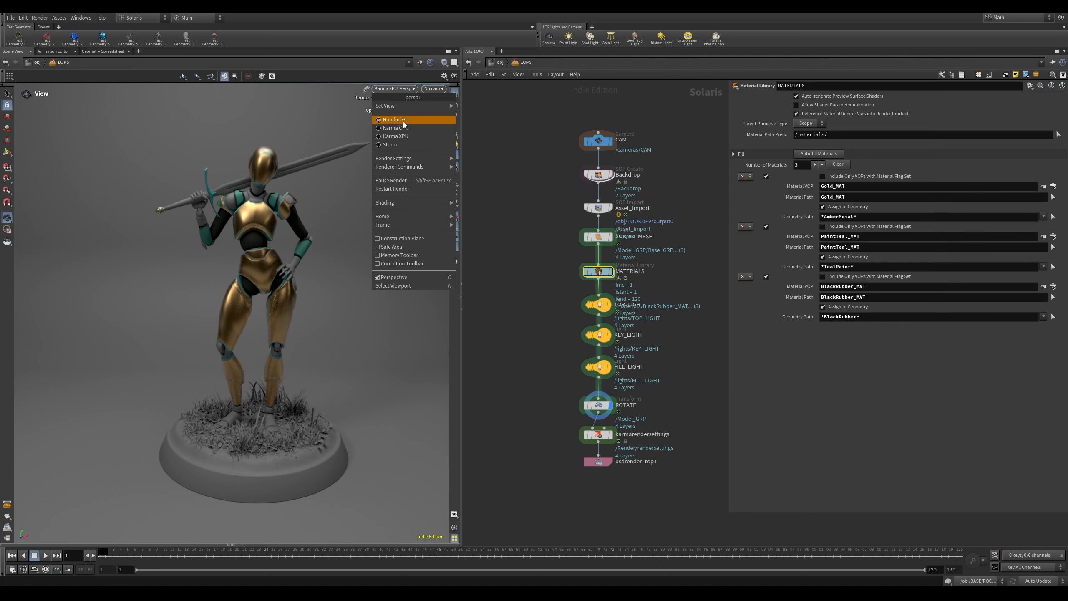
click(399, 120)
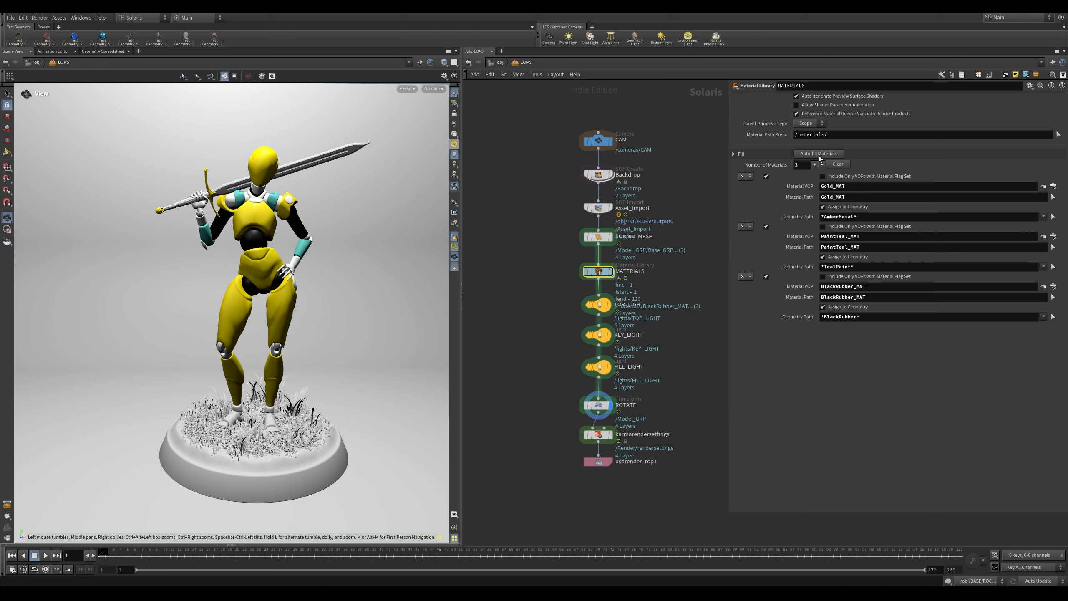
click(818, 154)
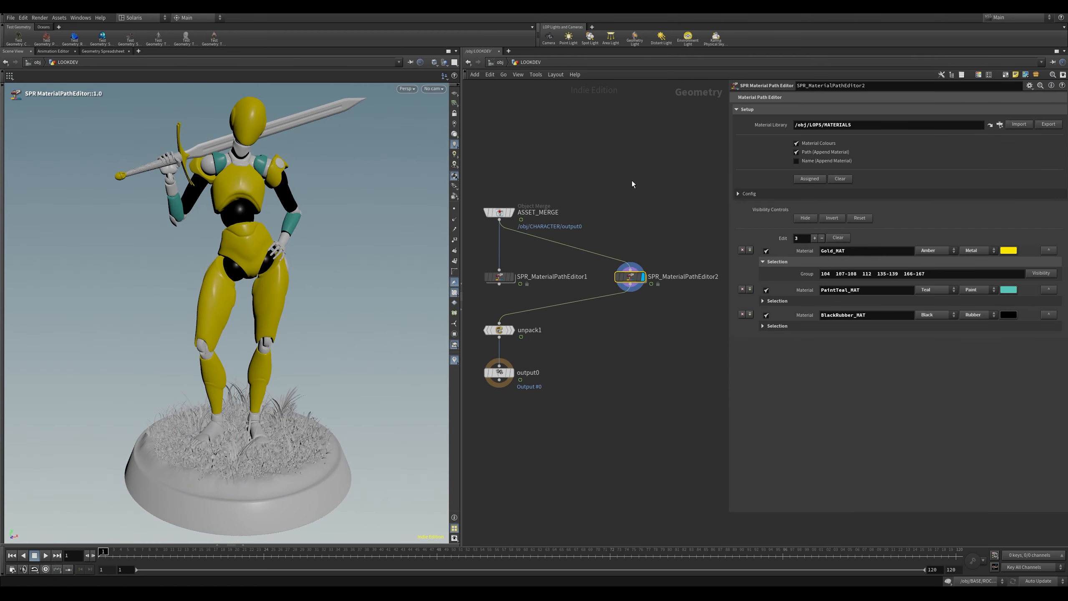
Step: Import the materials from /obj/LOPS/MATERIALS into SPR_MaterialPathEditor2 in LOOKDEV and collapse the Gold_MAT selection
middle_drag(632, 181, 639, 199)
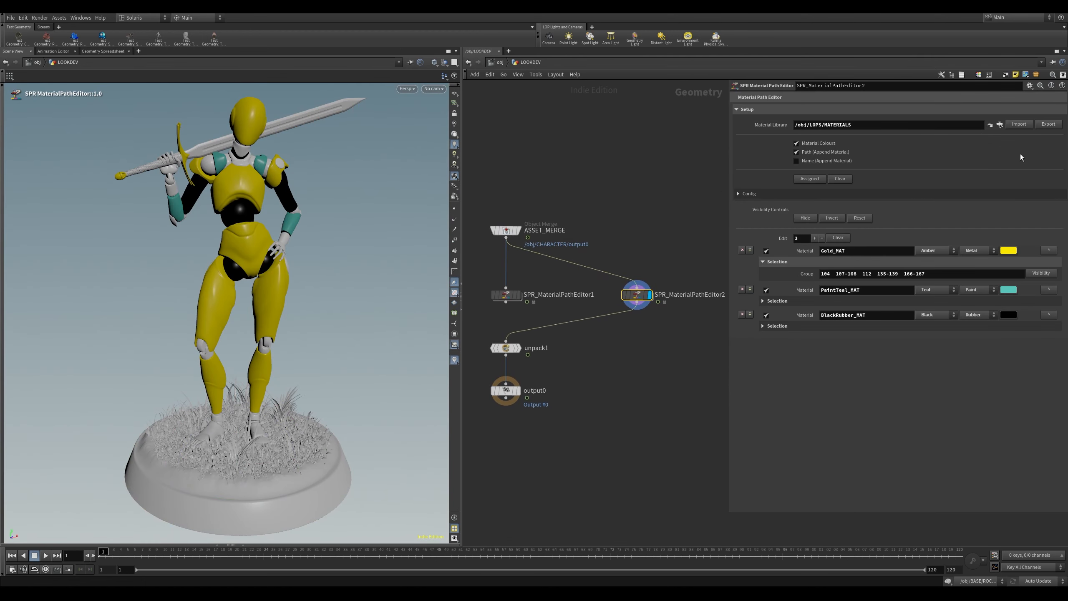
click(1022, 126)
scroll(869, 314, down, 1)
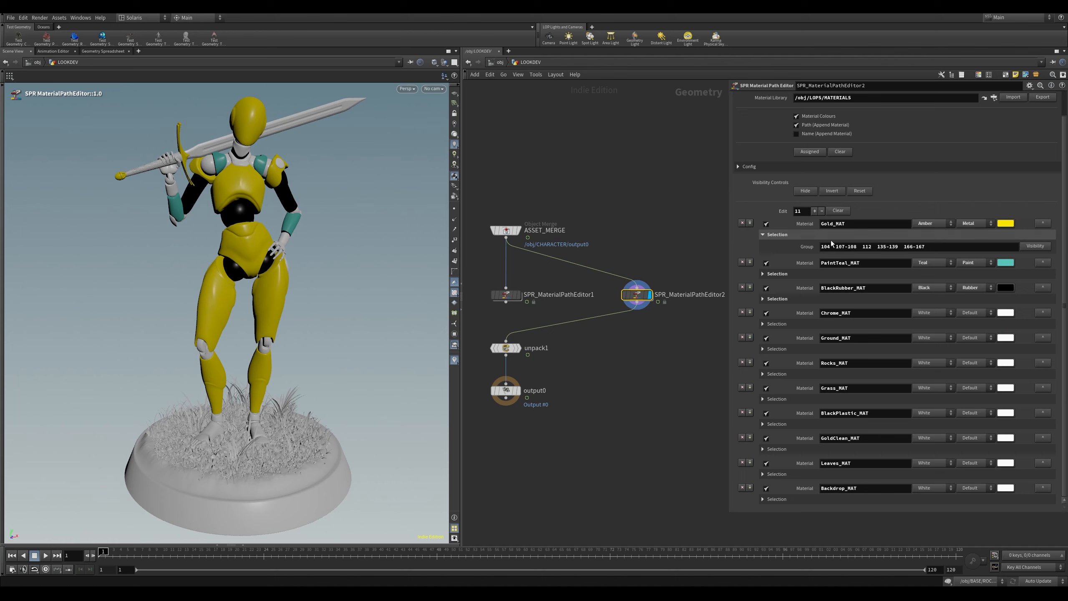
click(765, 274)
click(765, 274)
click(769, 236)
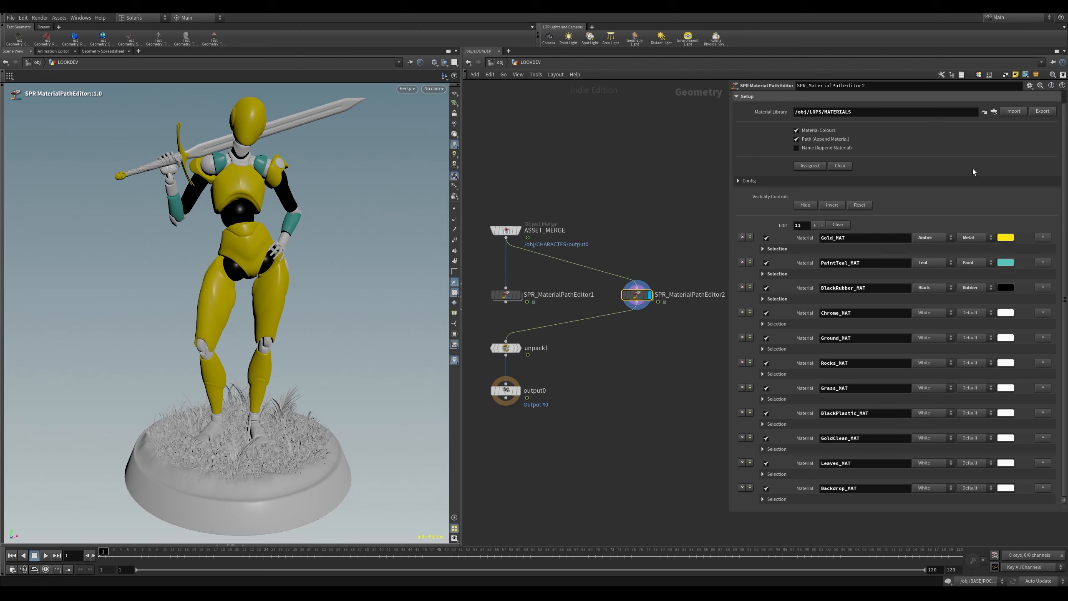
Step: Add a trial material entry named TEST_MAT to the path editor and remove it again
click(815, 224)
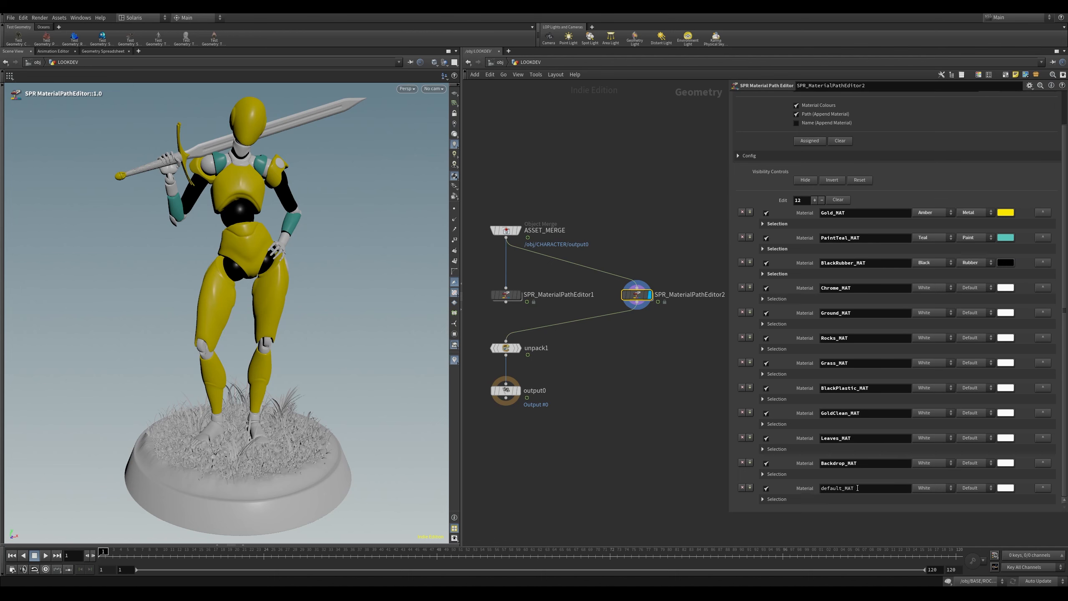
double_click(835, 488)
text(TEST)
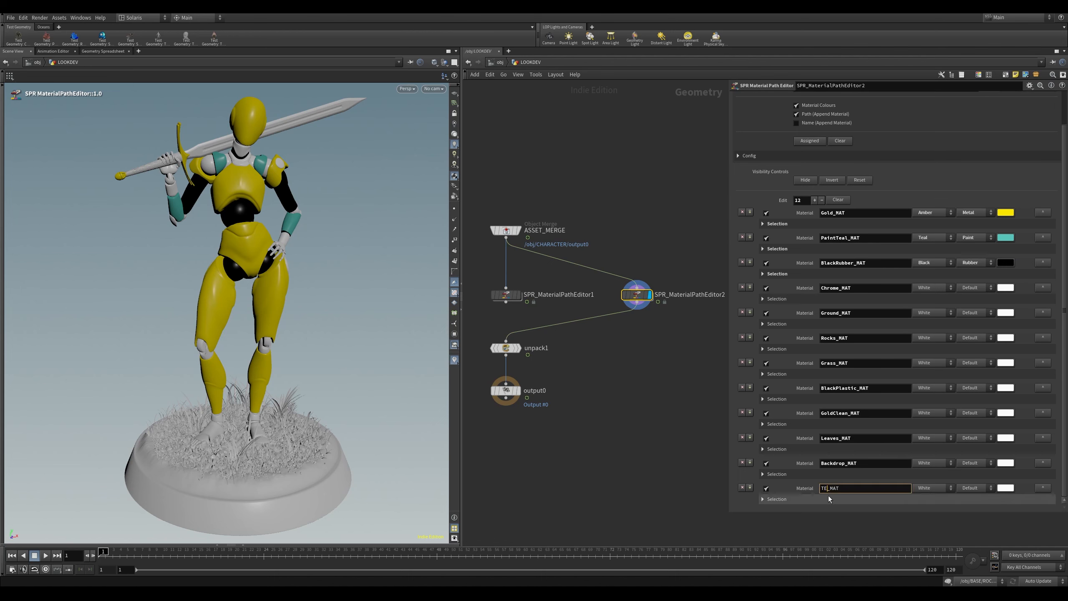
key(Return)
click(743, 487)
Step: Review the materials offered in the SPR Material Path Editor's viewport assignment menu without changing the active one
middle_drag(625, 404, 641, 424)
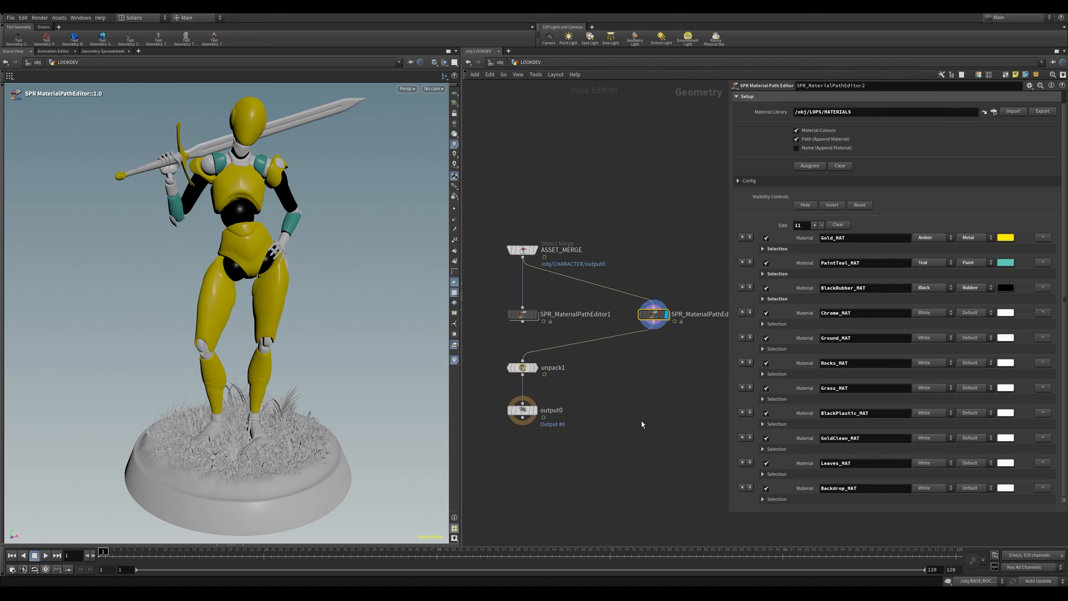
alt+middle_drag(361, 229, 363, 262)
scroll(363, 261, down, 2)
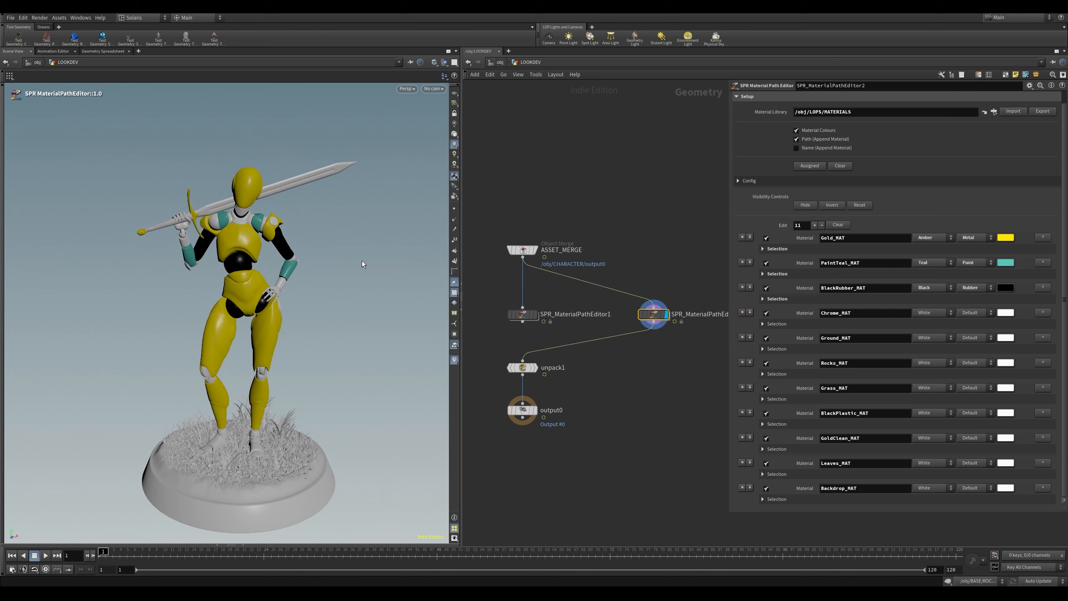
right_click(362, 260)
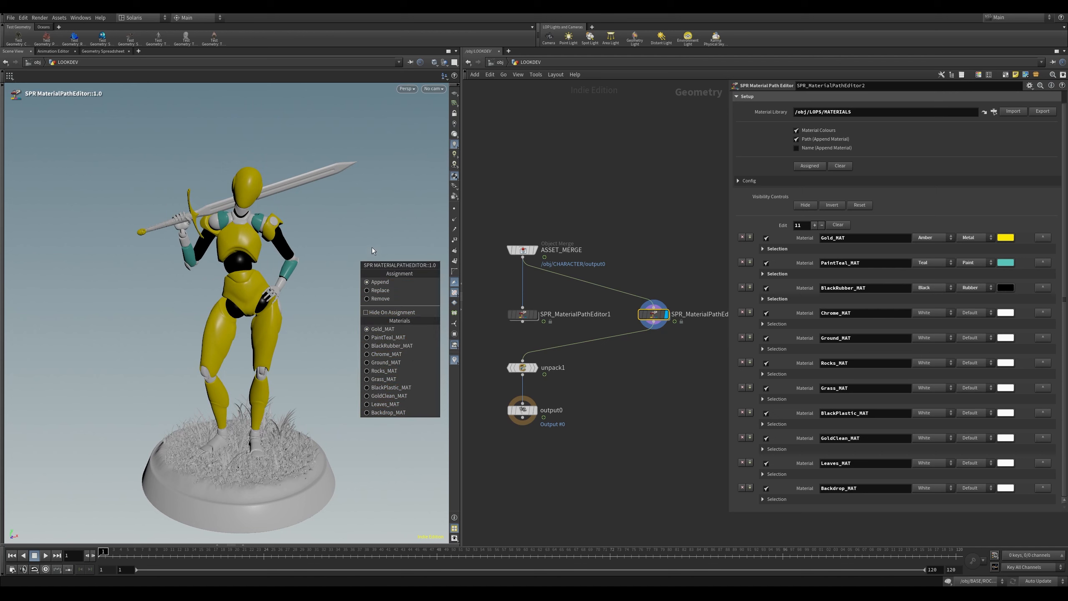
click(369, 225)
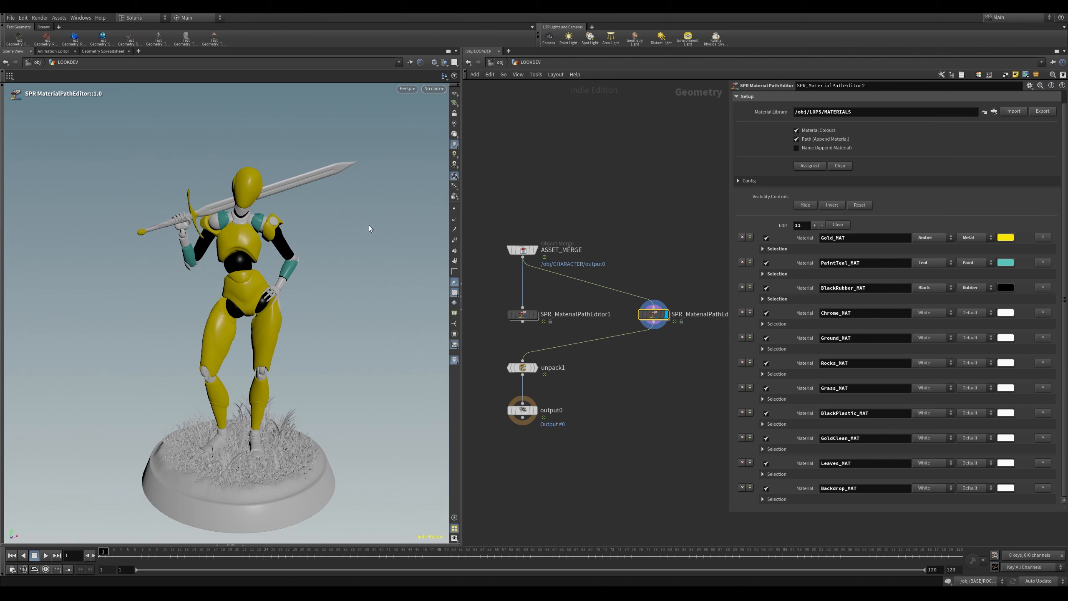
Step: Turn Material Colours off and back on in SPR_MaterialPathEditor2 to compare the character with and without its colours
middle_drag(584, 139, 582, 115)
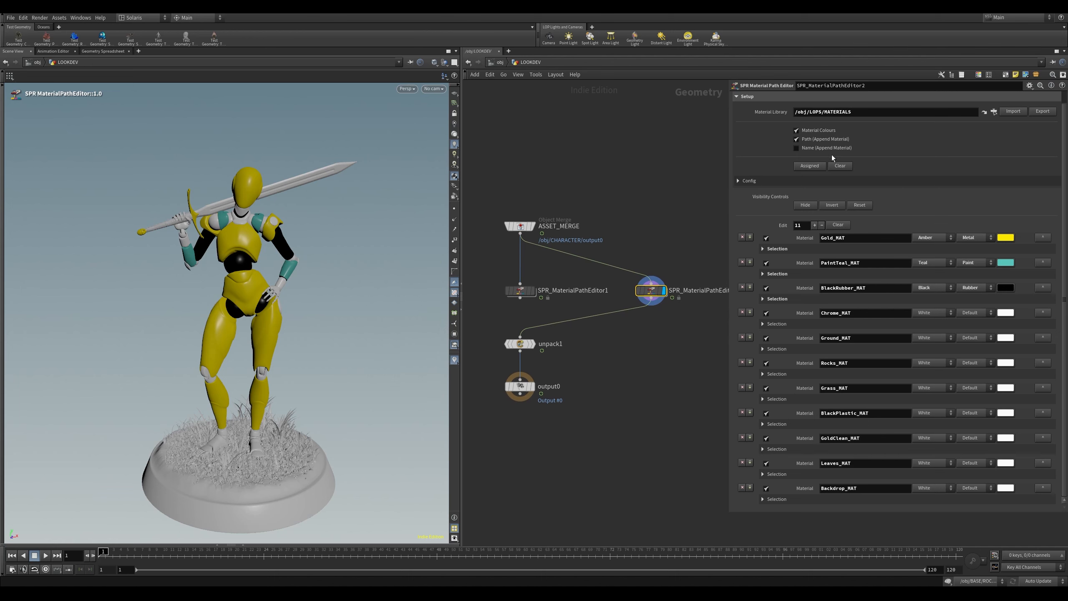
click(810, 131)
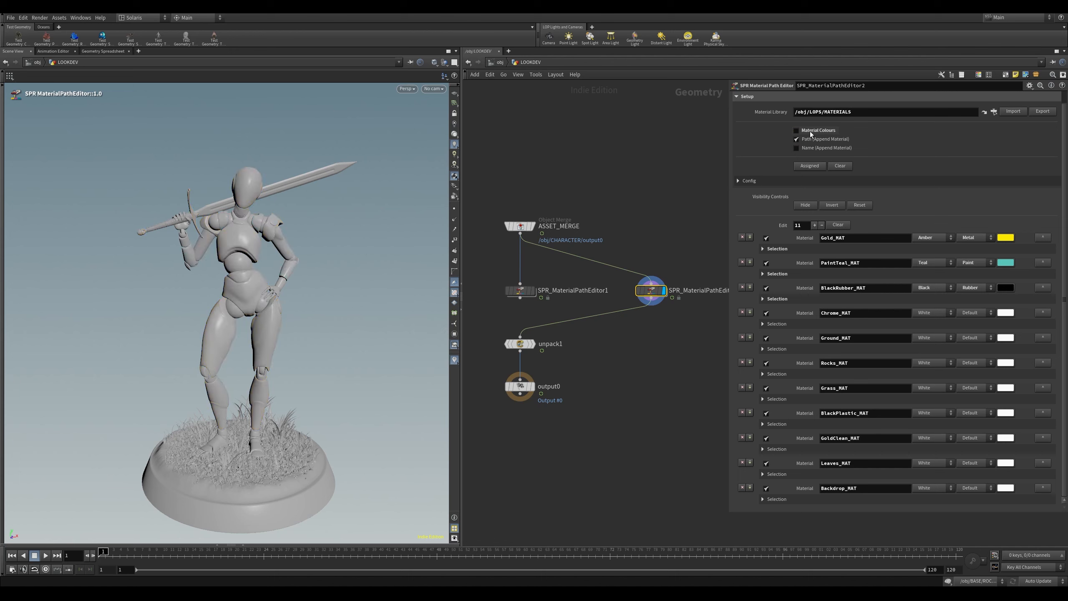
click(809, 131)
middle_drag(693, 151, 700, 133)
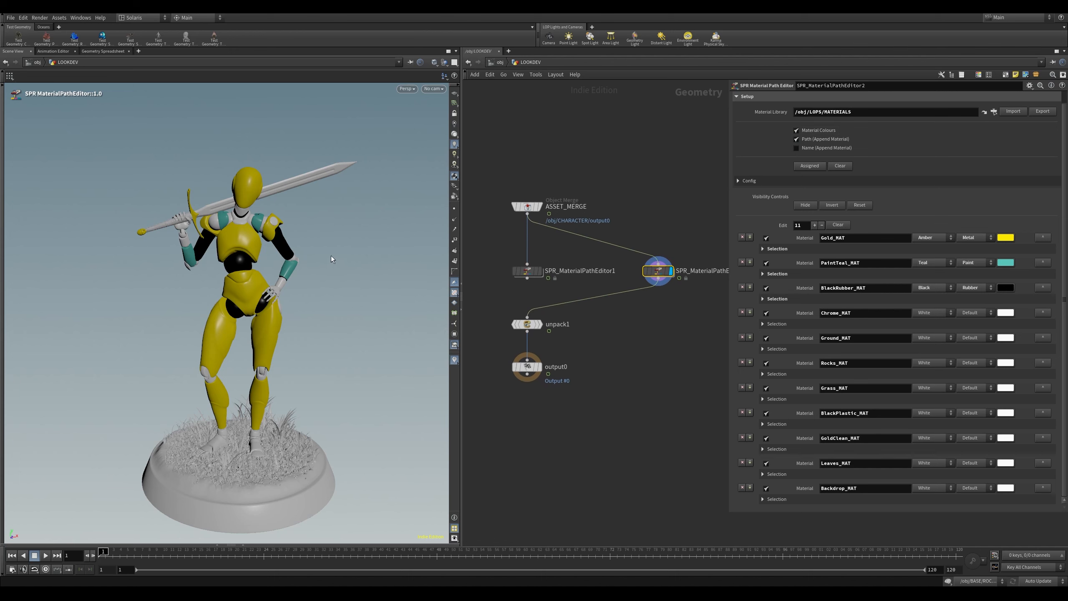
mouse_move(287, 248)
alt+mouse_down()
mouse_move(317, 244)
mouse_move(292, 245)
alt+mouse_up()
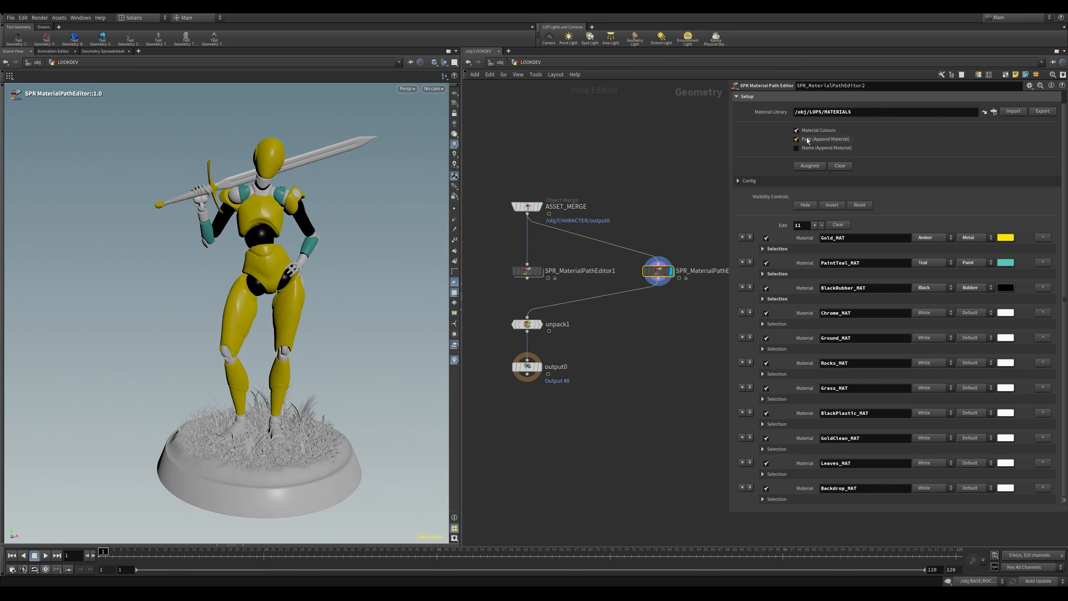
Step: Inspect the full path attribute values in the Geometry Spreadsheet and turn off Path (Append Material)
click(110, 50)
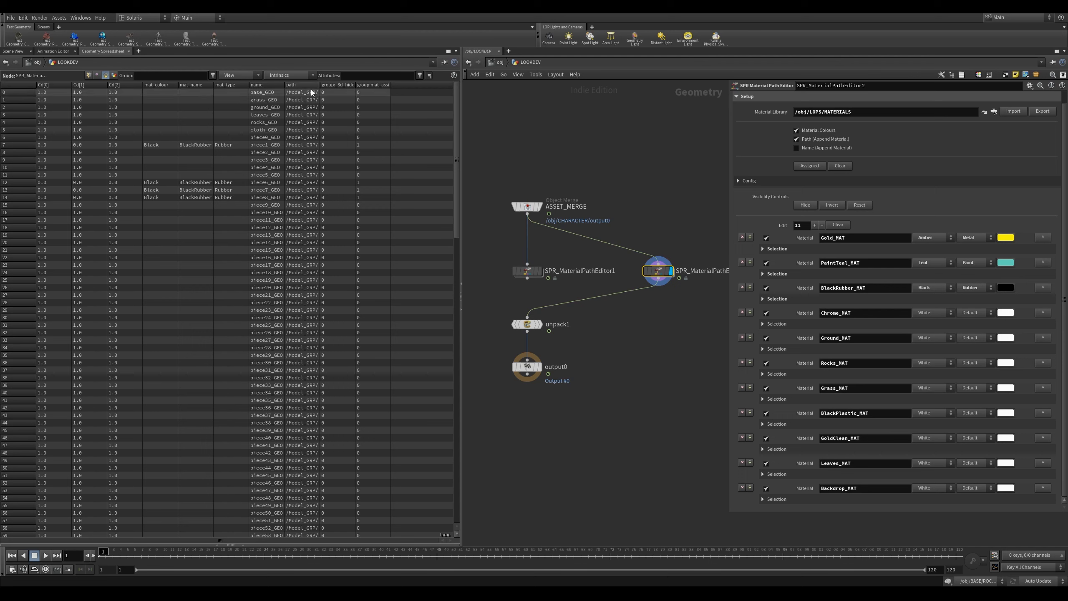
drag(320, 85, 426, 84)
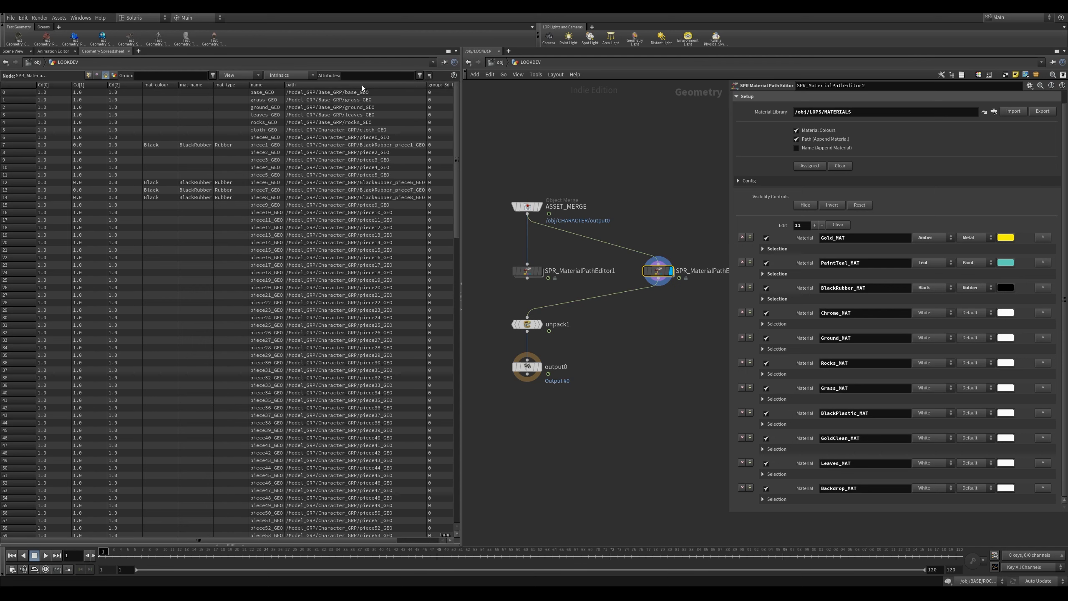
click(831, 139)
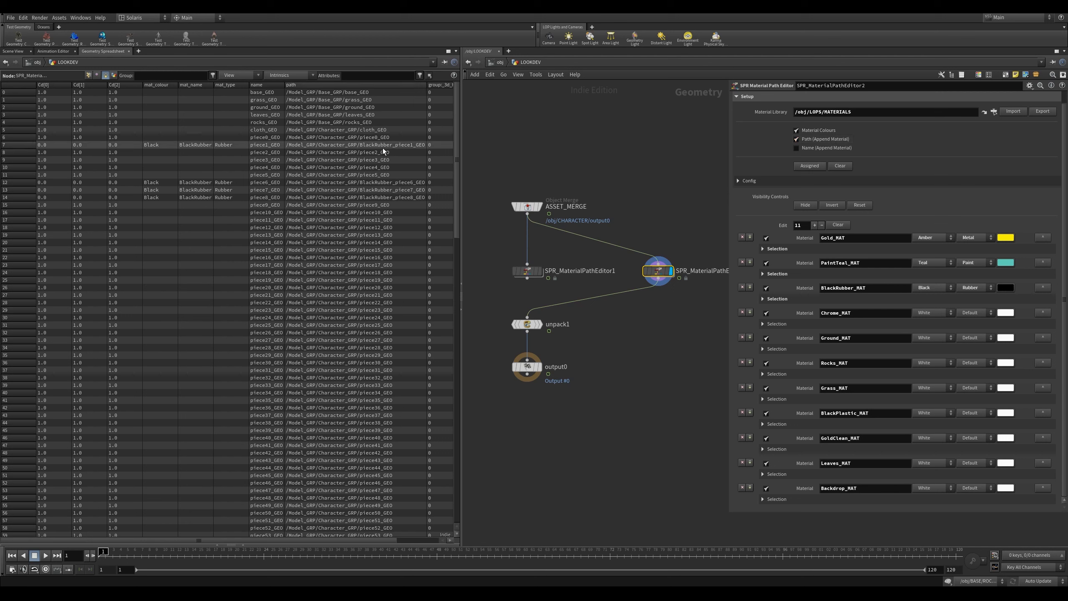
click(845, 139)
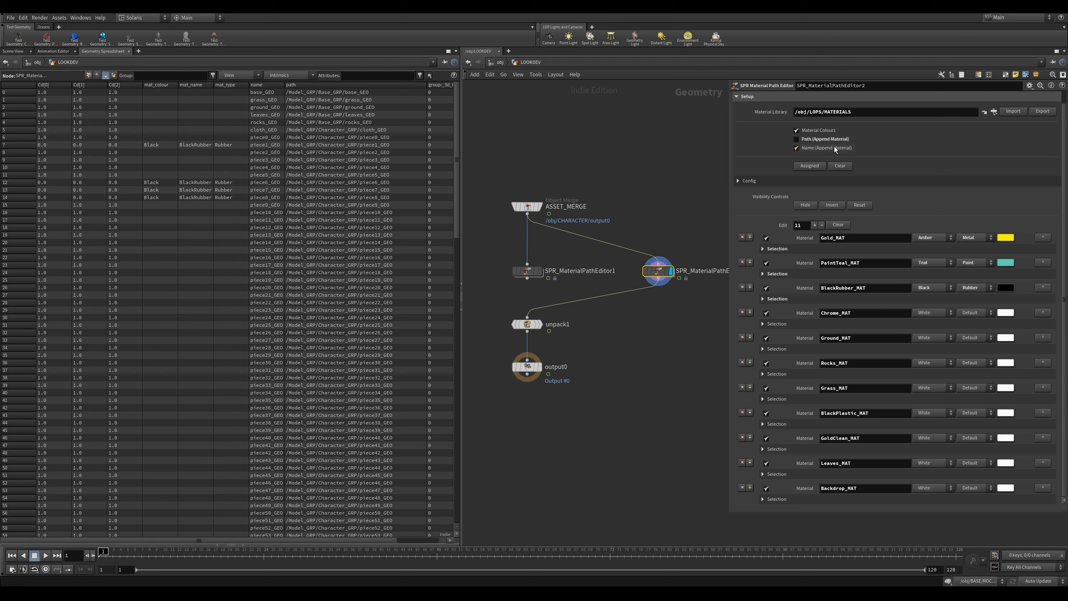
Step: Toggle Name (Append Material) while checking the widened name column in the Geometry Spreadsheet, leaving the option off
click(835, 148)
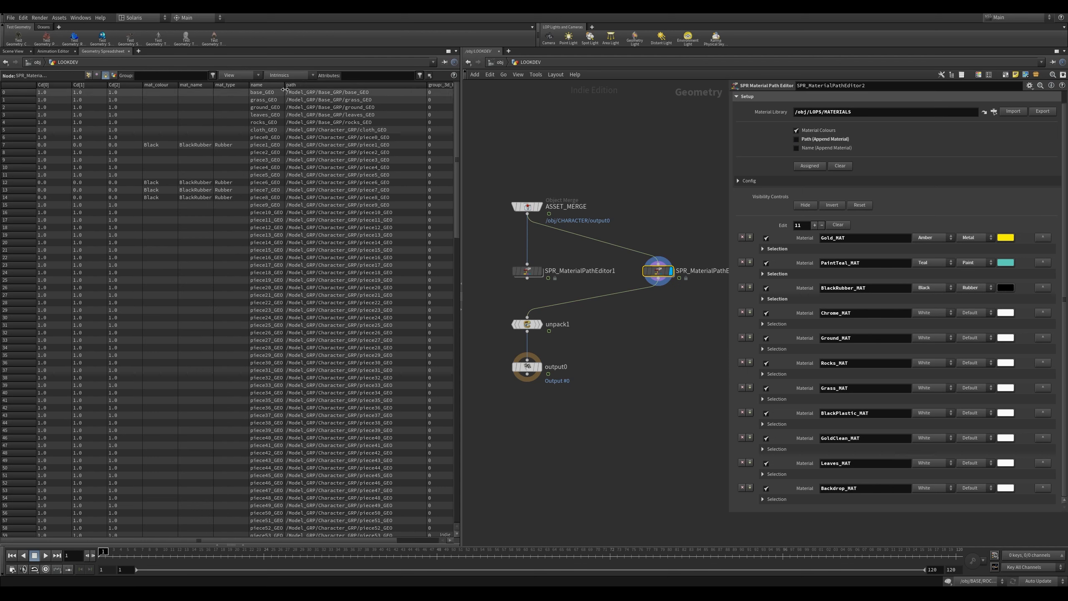
drag(285, 90, 346, 89)
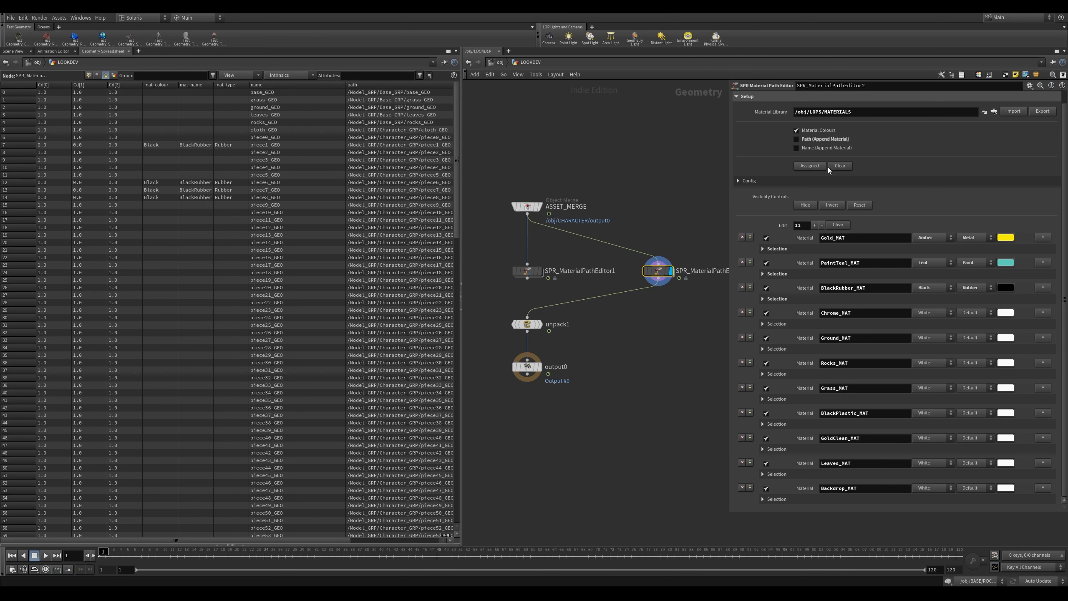
click(813, 148)
click(814, 148)
Step: Open the LOPS network and examine the character, backdrop and lights from several angles in the Scene View
middle_drag(658, 159, 649, 147)
middle_drag(663, 326, 660, 320)
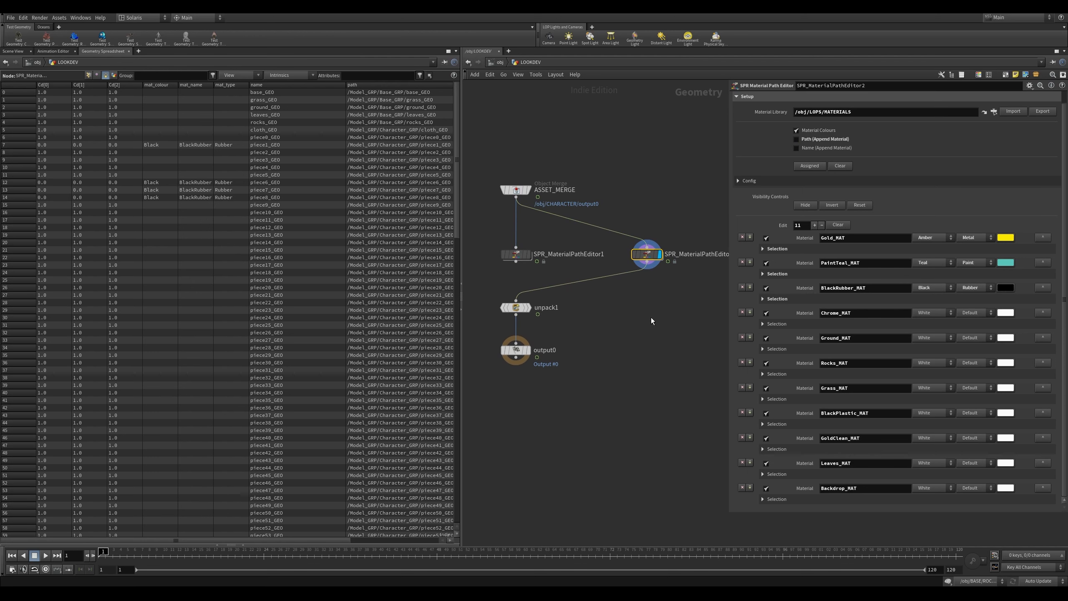
key(u)
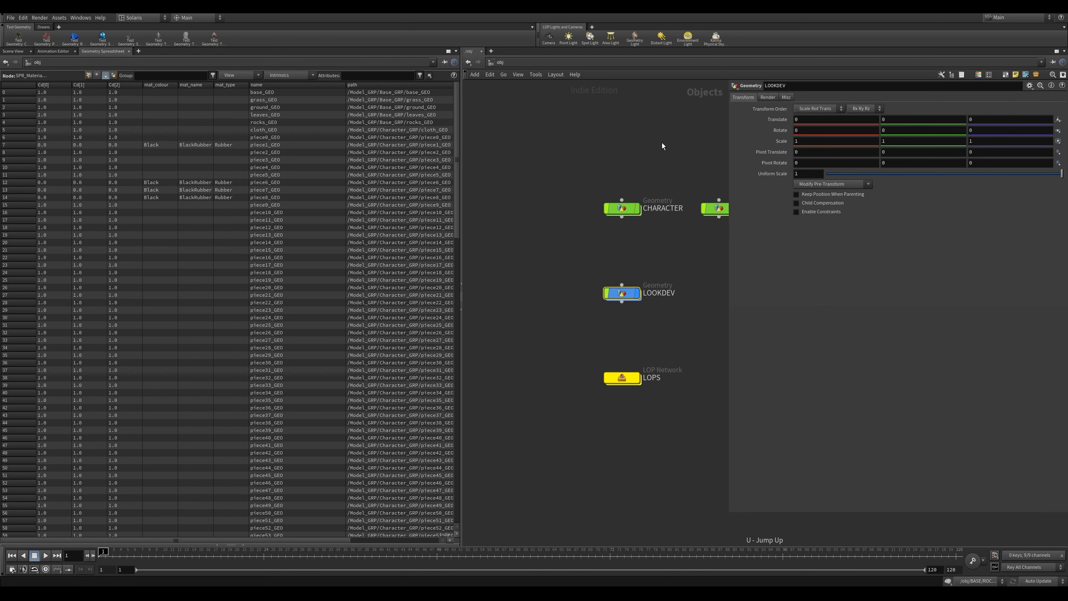
double_click(617, 359)
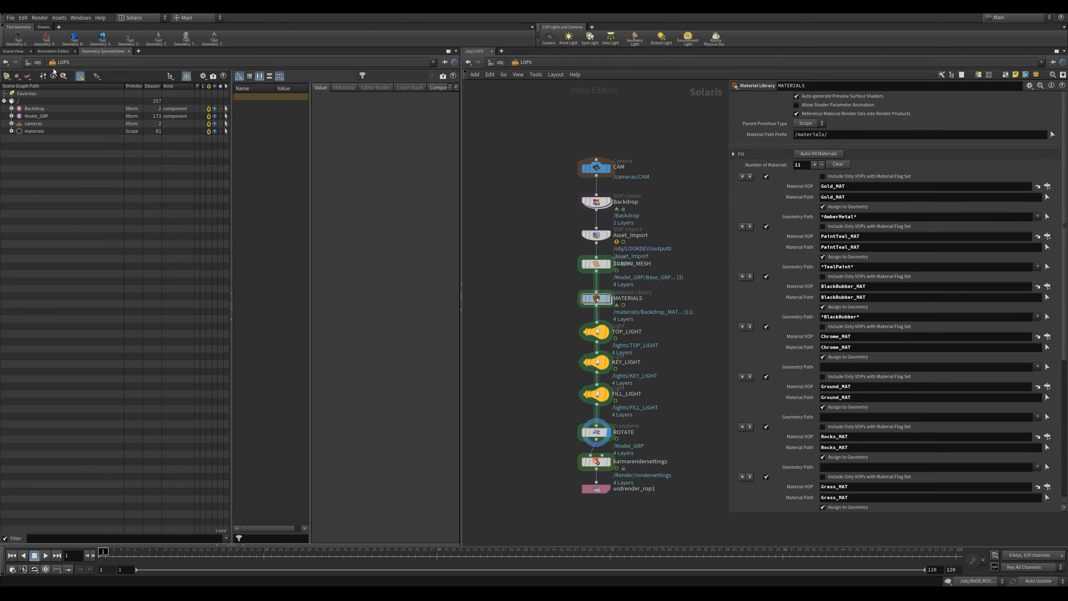
click(13, 52)
scroll(334, 241, down, 3)
drag(334, 240, 384, 219)
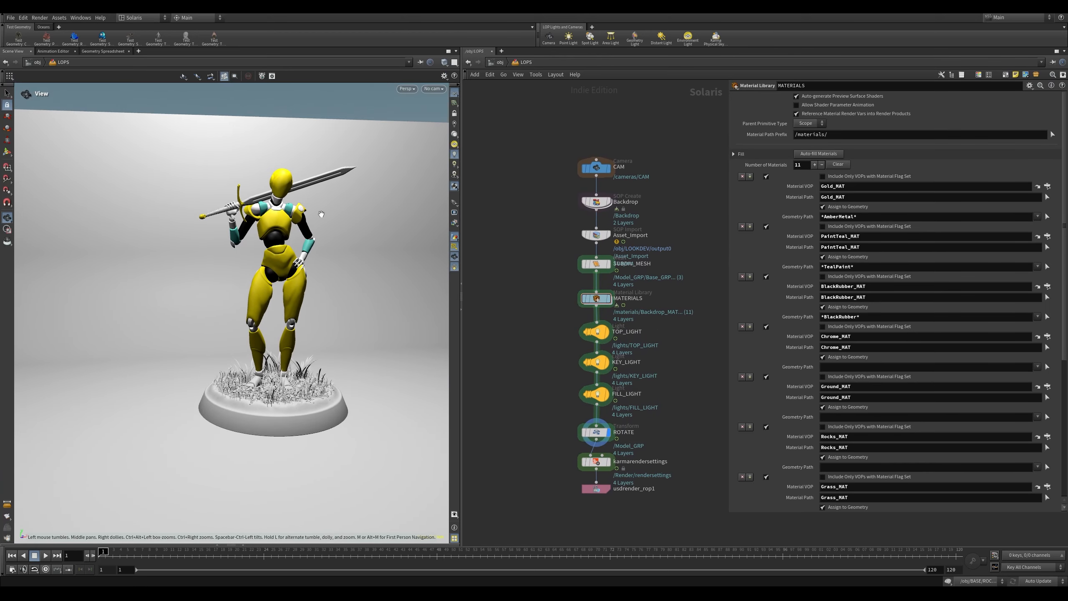
middle_drag(385, 218, 321, 220)
scroll(321, 219, down, 5)
drag(320, 220, 434, 256)
scroll(433, 257, down, 3)
middle_drag(433, 257, 378, 262)
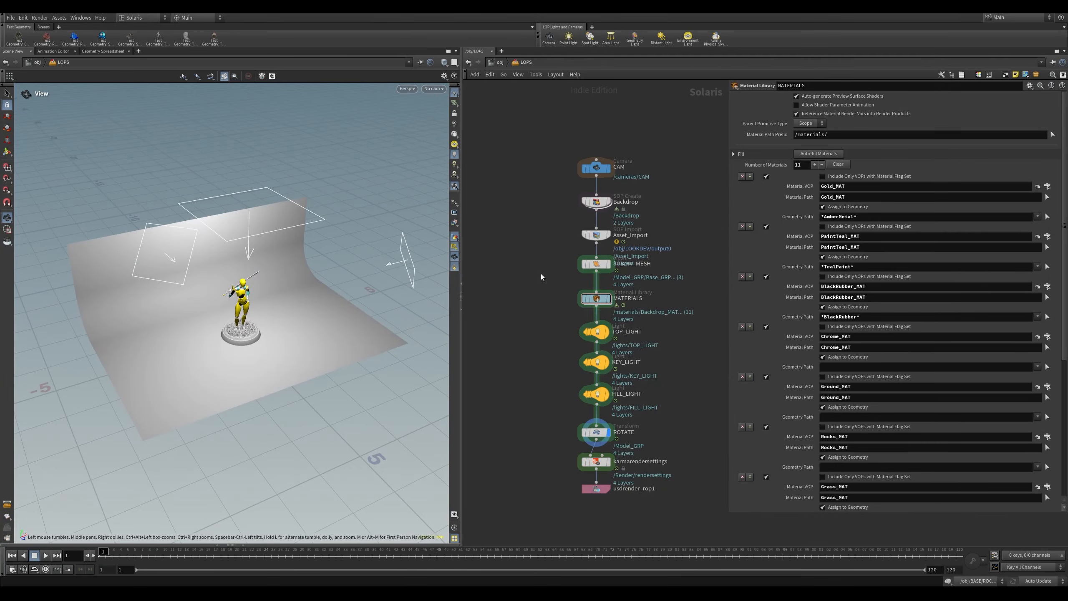
middle_drag(692, 208, 690, 190)
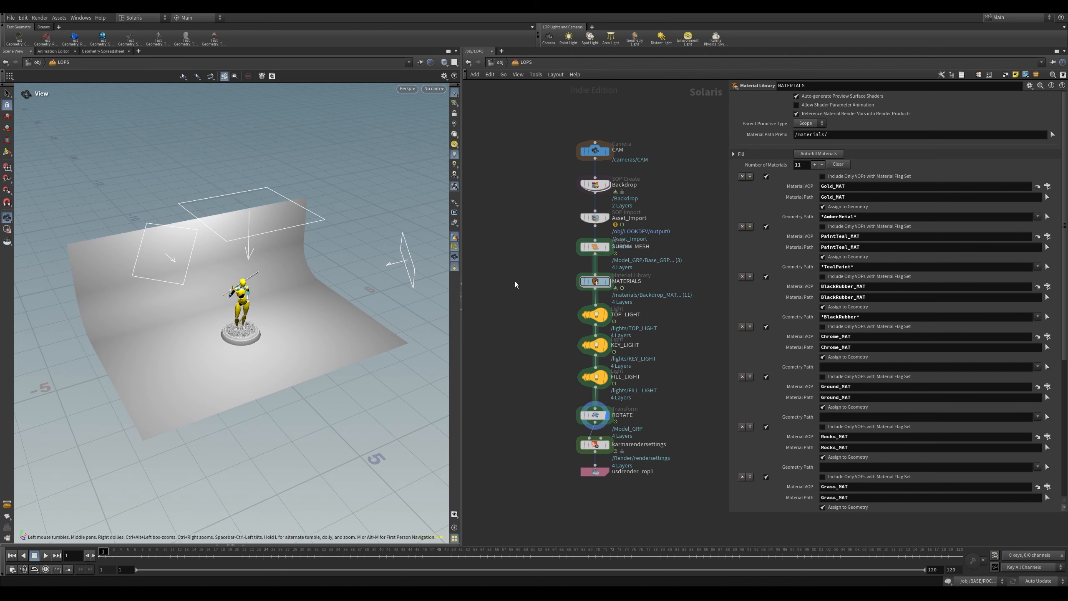
Step: Return to the object level, look over the scene's geometry objects and reopen the LOOKDEV network
key(u)
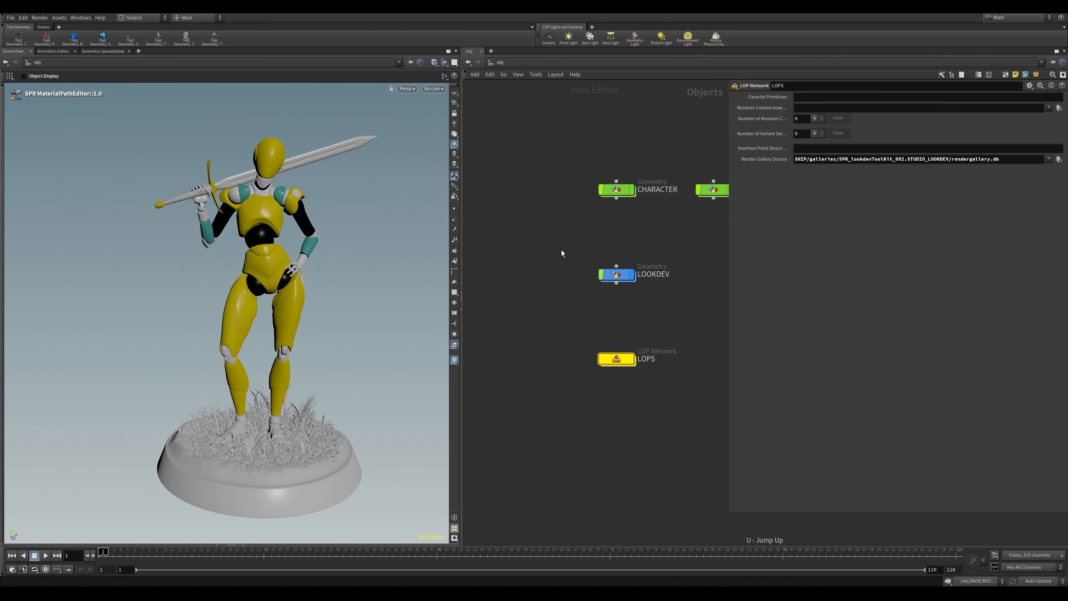
mouse_move(637, 181)
middle_down()
mouse_move(608, 204)
mouse_move(593, 200)
mouse_move(627, 214)
mouse_move(651, 175)
middle_up()
click(593, 257)
click(663, 255)
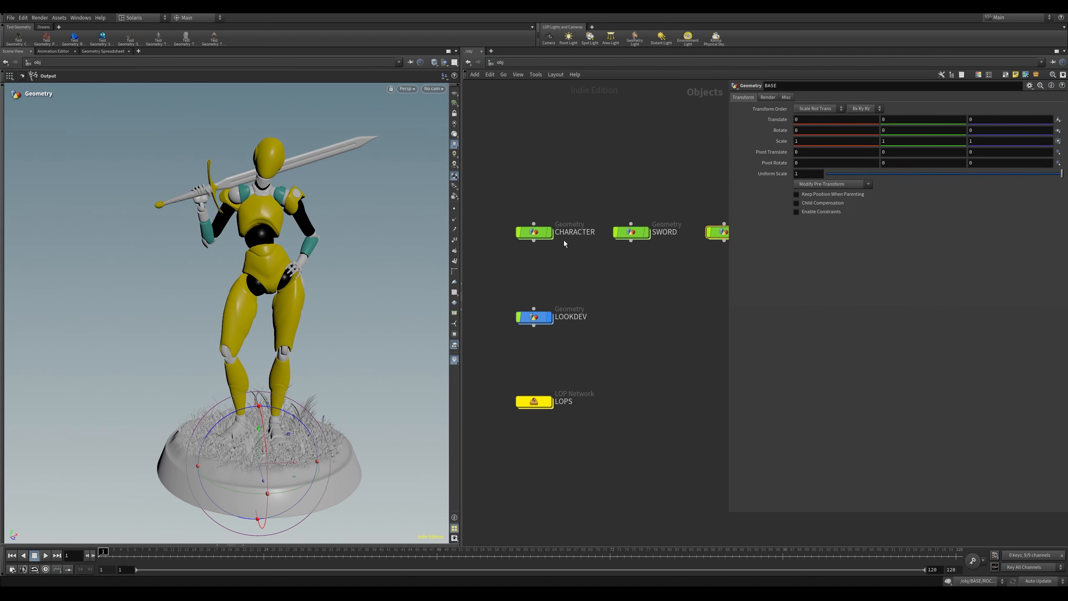
middle_drag(553, 286, 569, 259)
double_click(551, 287)
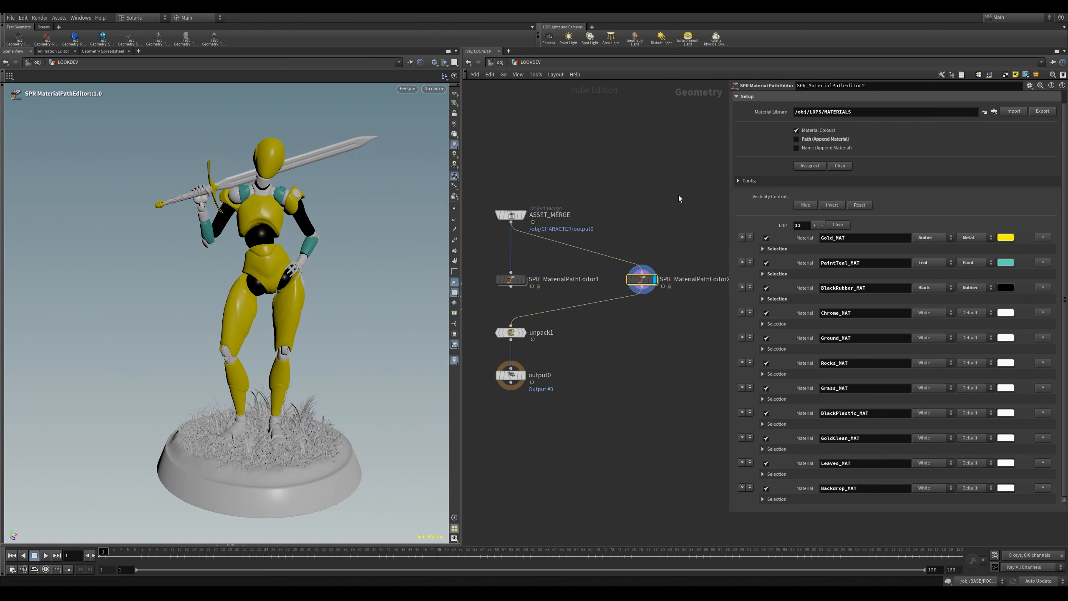
middle_drag(669, 233, 633, 260)
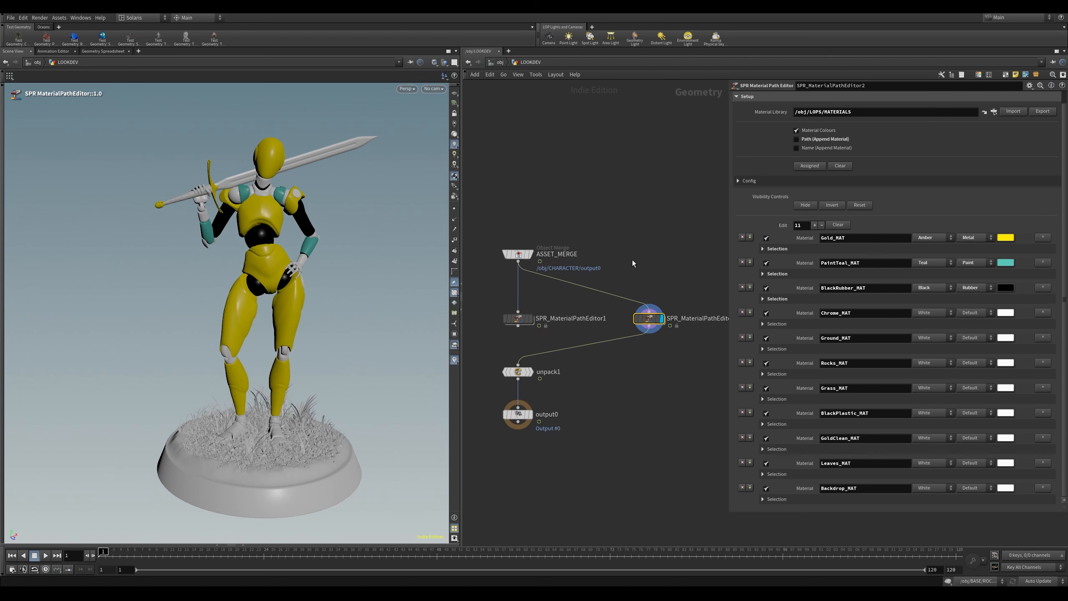
middle_drag(568, 274, 591, 283)
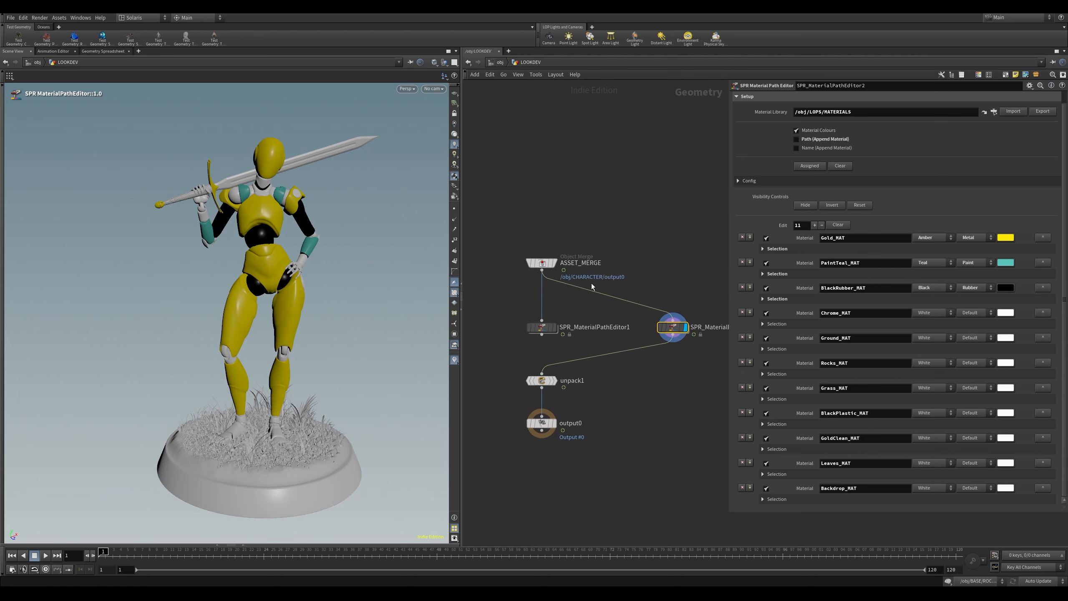
Step: Display the merged geometry from ASSET_MERGE, inspect the uncoloured character and activate the Select tool
click(554, 262)
click(544, 262)
key(space+h)
drag(336, 237, 276, 255)
right_drag(275, 255, 273, 272)
drag(274, 273, 269, 239)
middle_drag(270, 239, 304, 232)
right_drag(304, 231, 305, 227)
drag(305, 227, 323, 209)
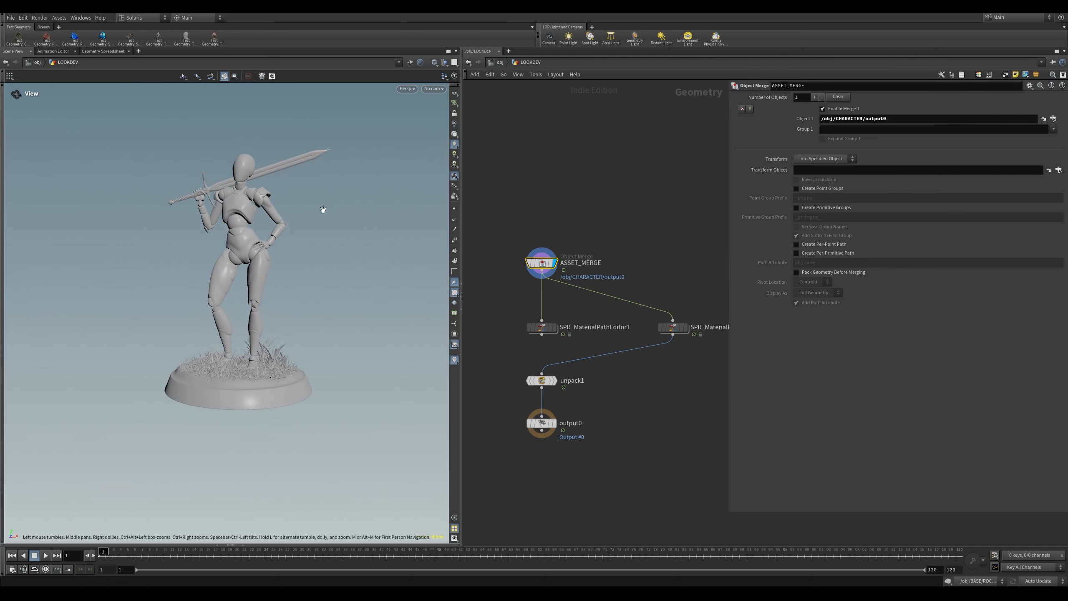
middle_drag(323, 210, 346, 233)
click(4, 94)
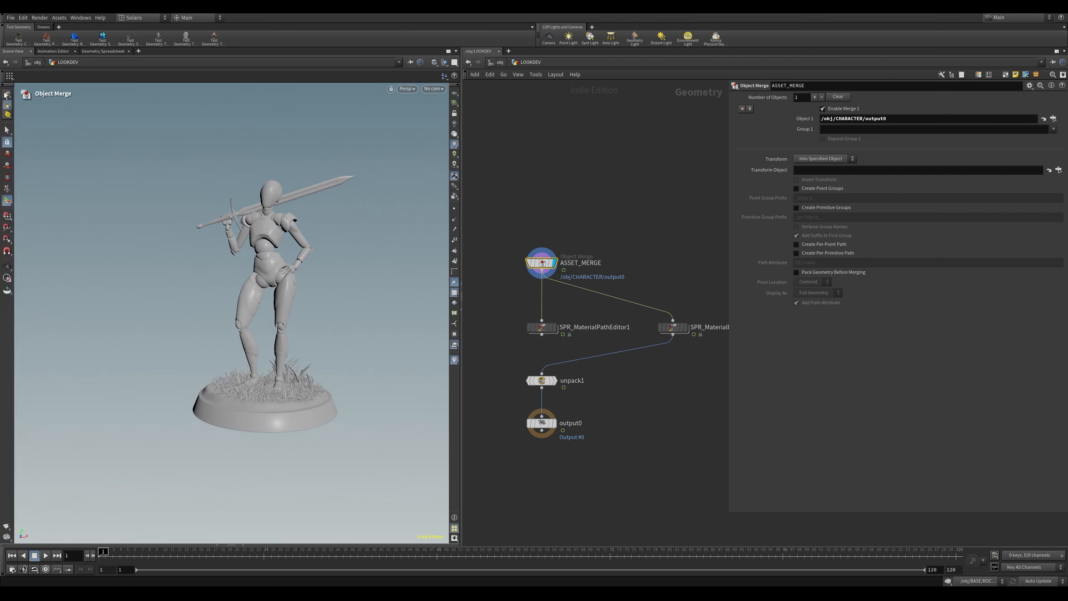
click(7, 131)
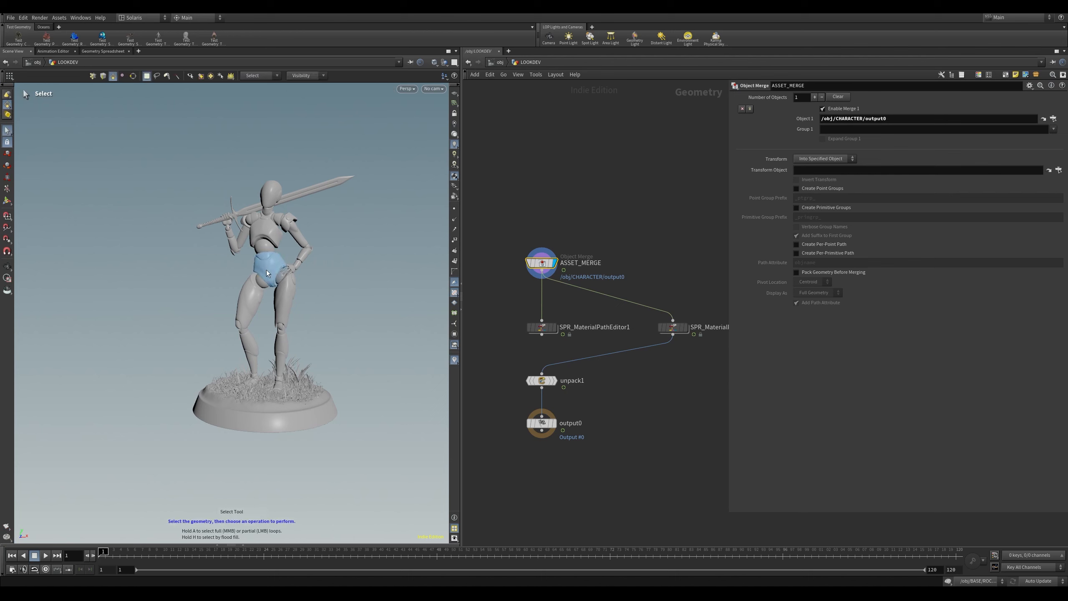
scroll(618, 415, up, 2)
middle_drag(618, 415, 631, 373)
drag(571, 331, 524, 328)
click(618, 365)
middle_drag(650, 333, 612, 360)
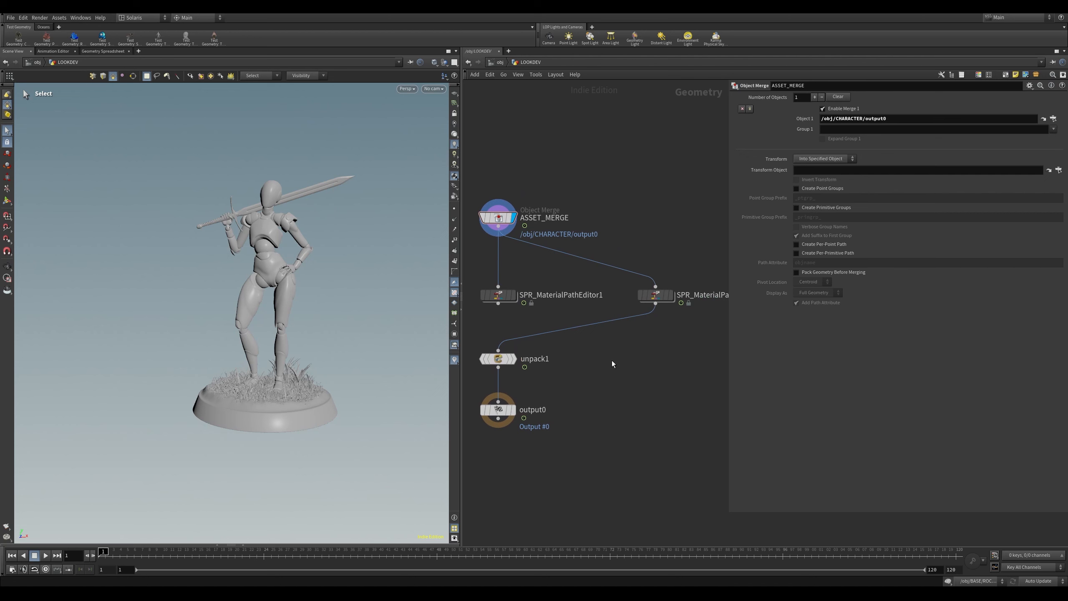
middle_drag(631, 166, 646, 203)
middle_drag(578, 228, 625, 186)
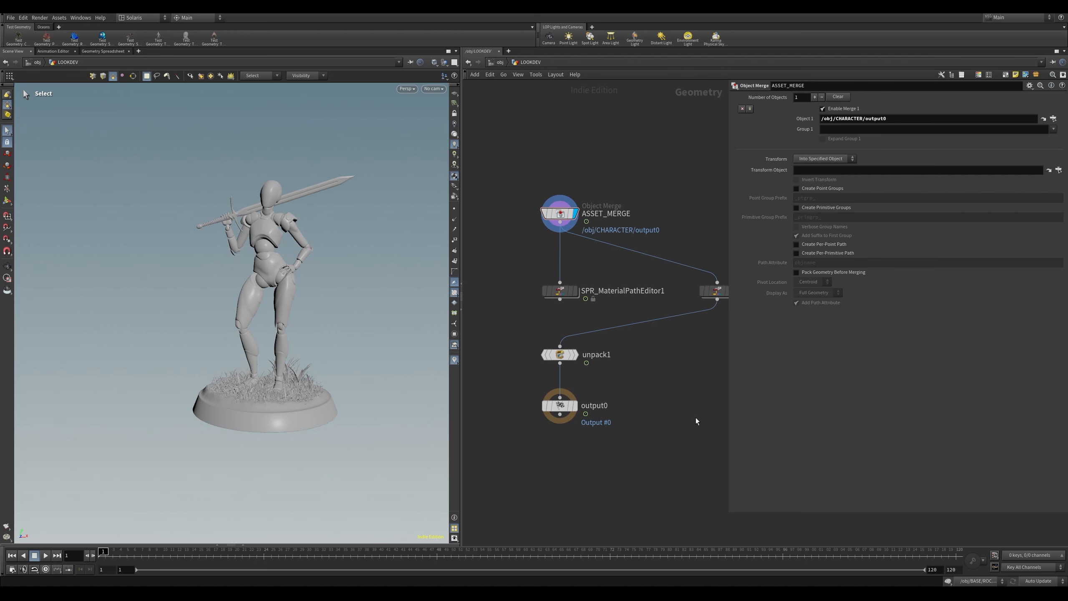
middle_drag(689, 392, 684, 389)
Step: Select SPR_MaterialPathEditor2 and make it the displayed node again
click(714, 288)
middle_drag(694, 194, 654, 207)
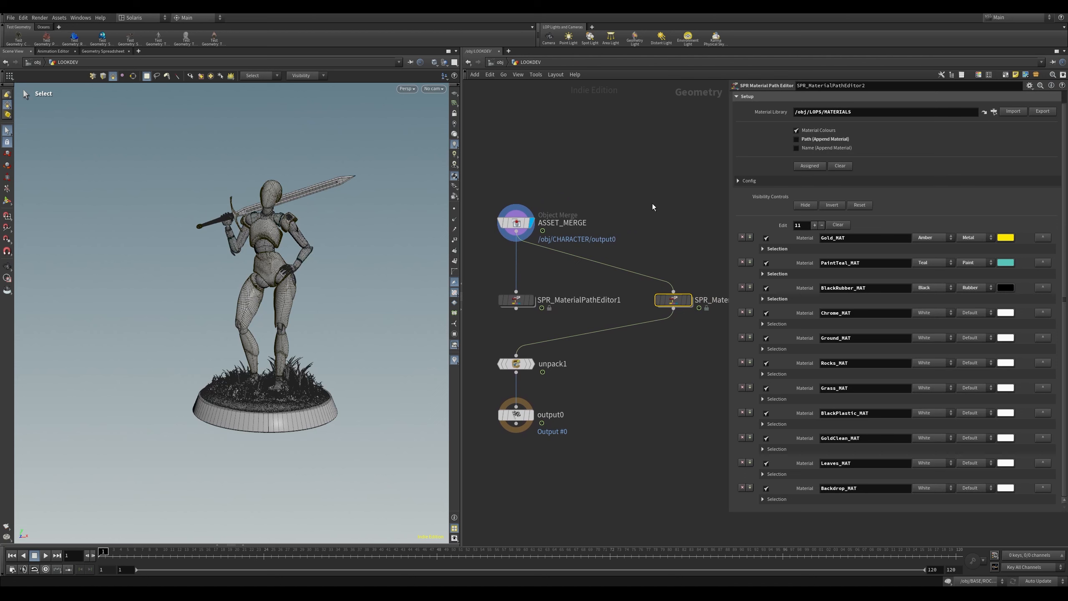
middle_drag(678, 244, 671, 234)
click(671, 234)
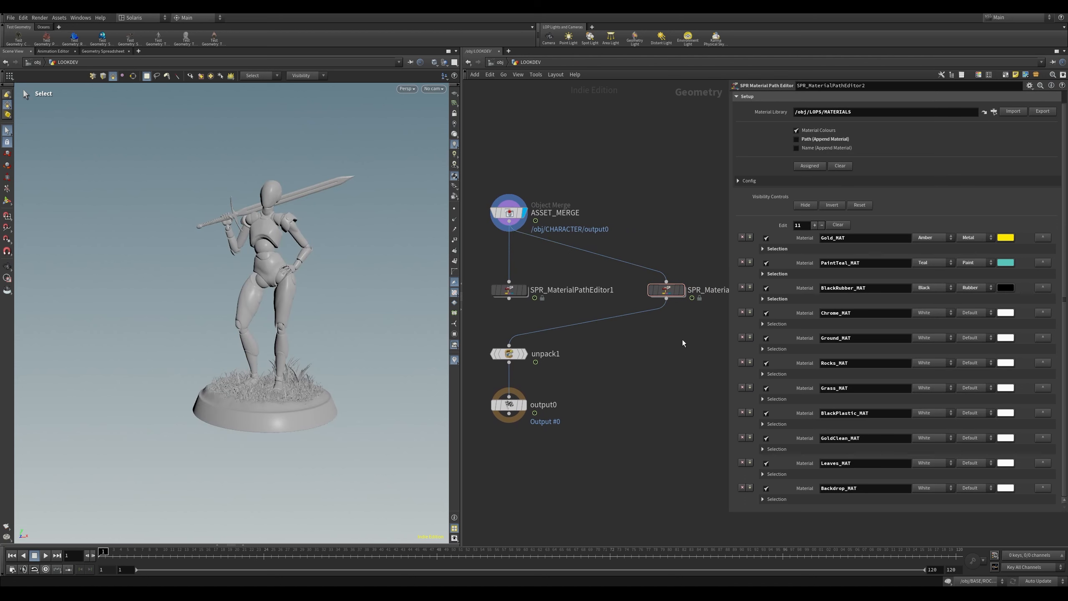
click(681, 290)
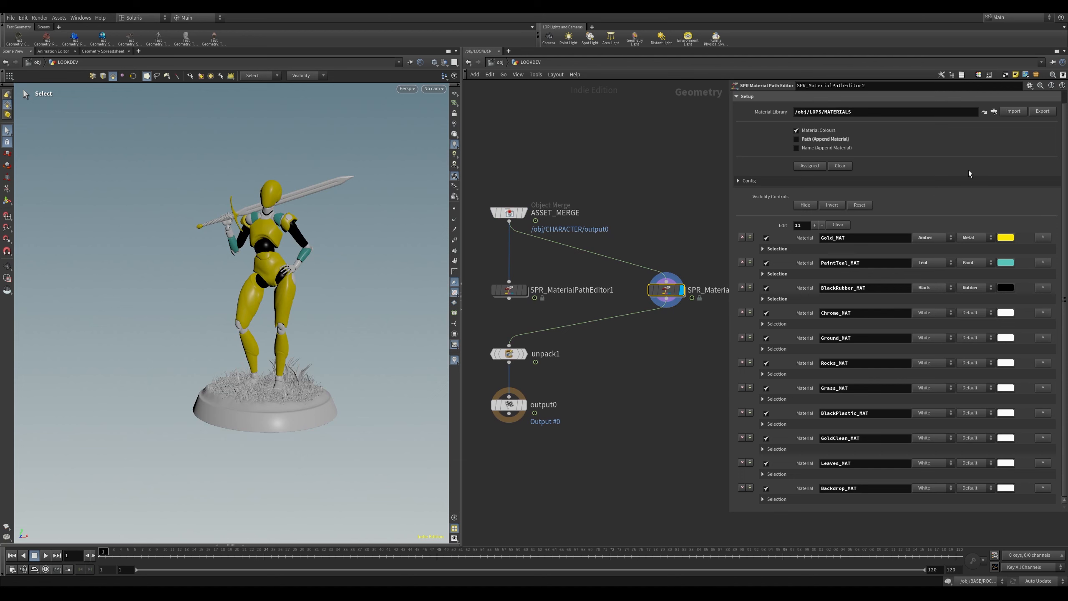
Step: Activate the SPR MaterialPathEditor viewport state and review its assignment modes and materials without changing any
key(Escape)
middle_drag(204, 101, 195, 135)
key(s)
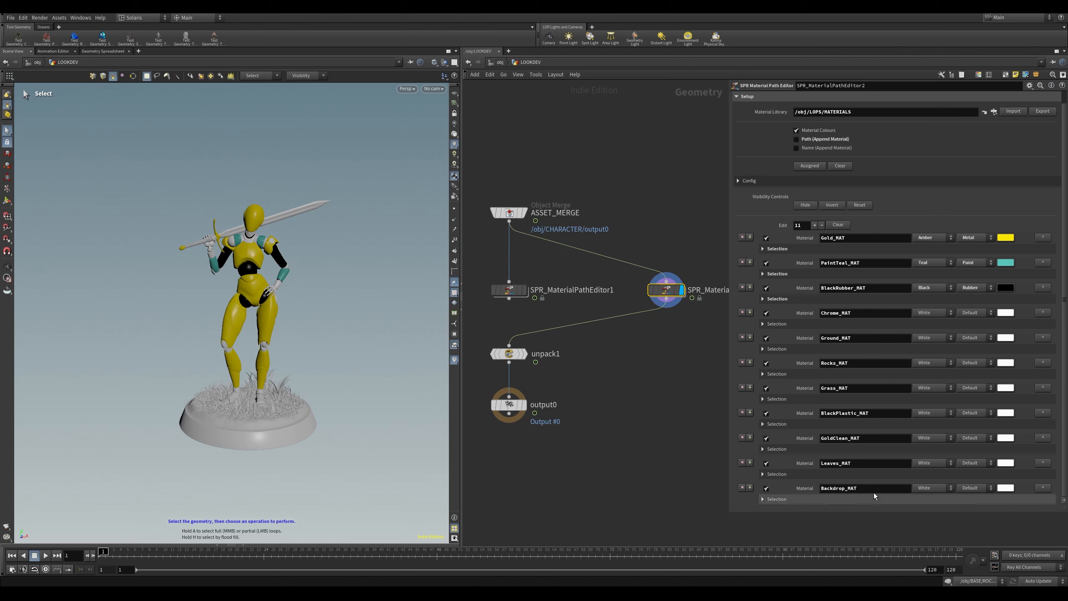
key(Return)
right_click(362, 165)
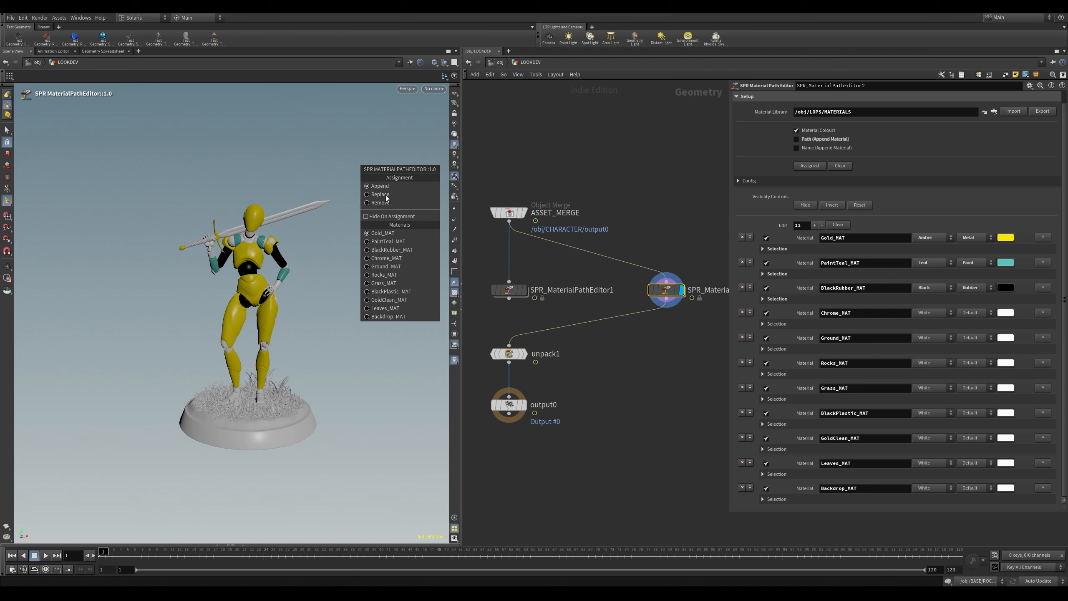
key(Escape)
key(Escape)
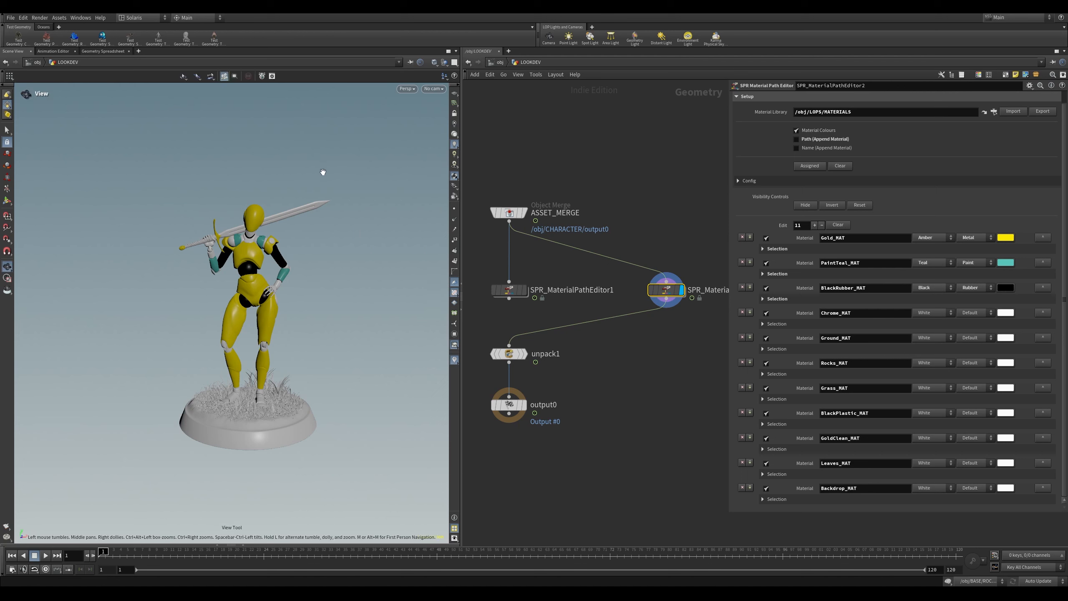
drag(322, 171, 371, 241)
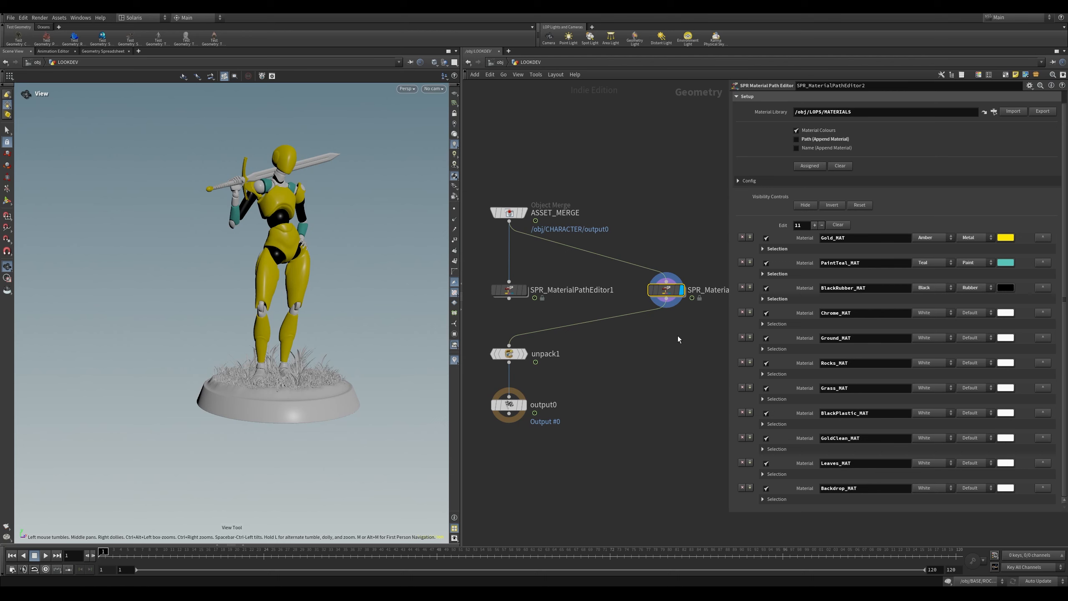
middle_drag(677, 341, 674, 324)
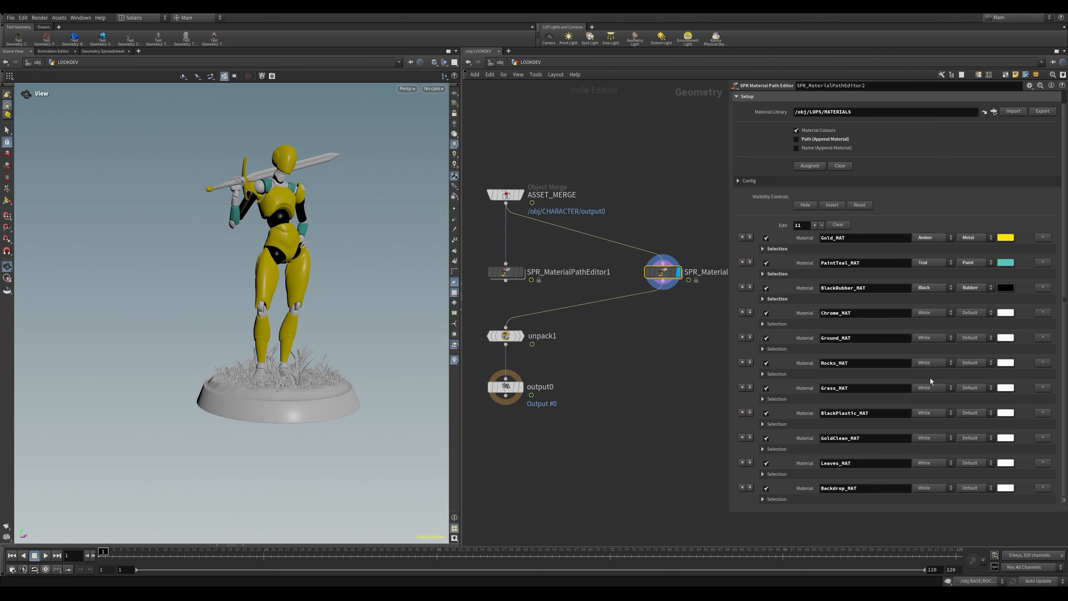
middle_drag(673, 362, 668, 369)
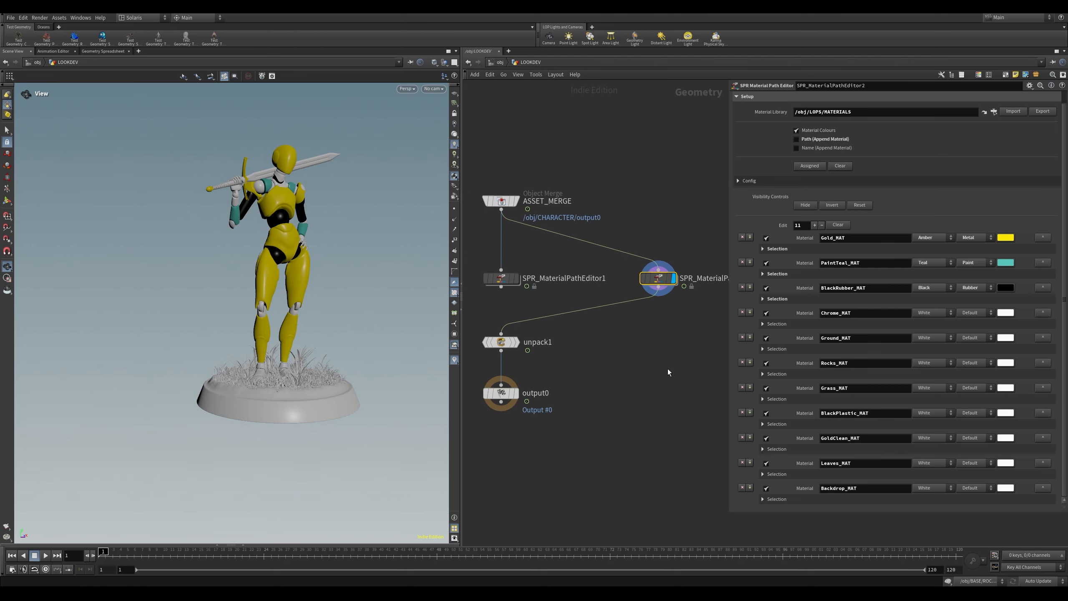
click(680, 202)
middle_drag(680, 202, 680, 230)
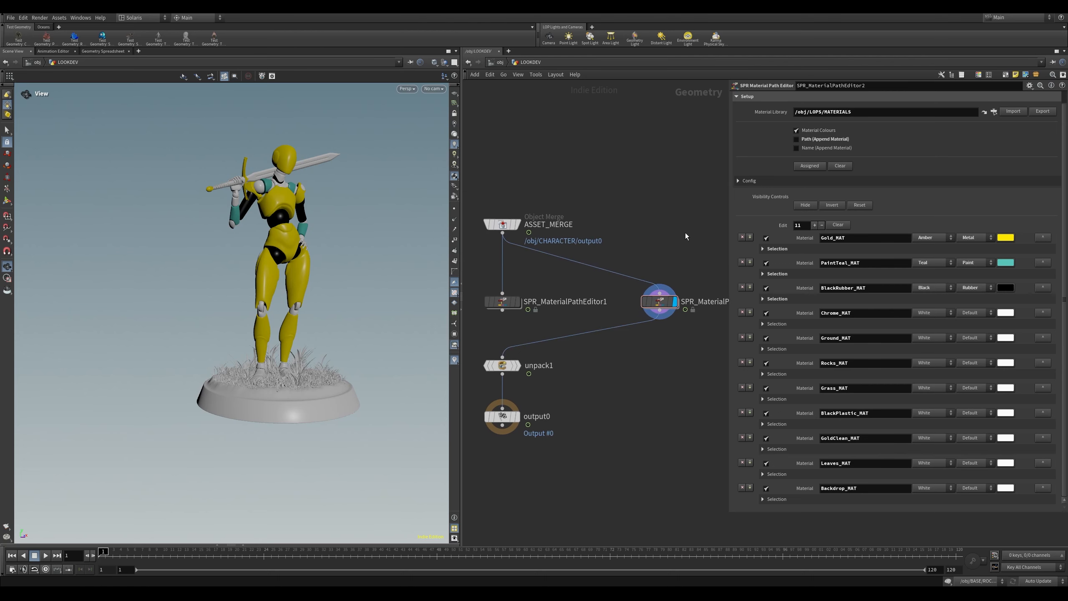
middle_drag(686, 233, 694, 231)
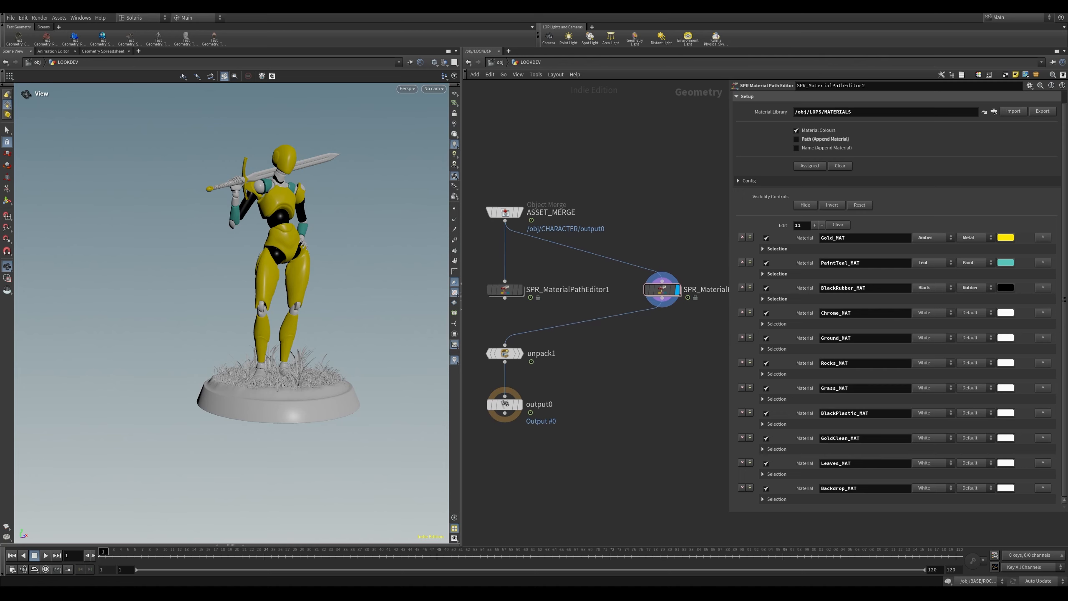